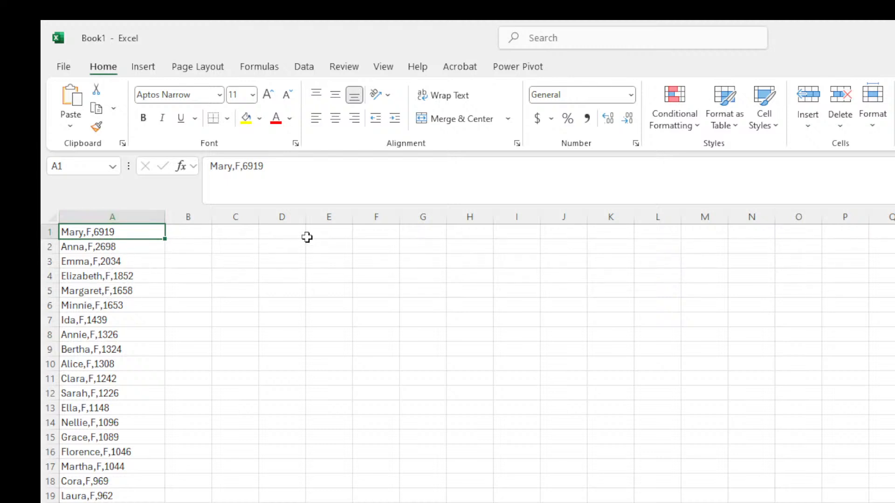
Select cells E2, E1, E3, F2 and F4 around the title area.
left_click(327, 248)
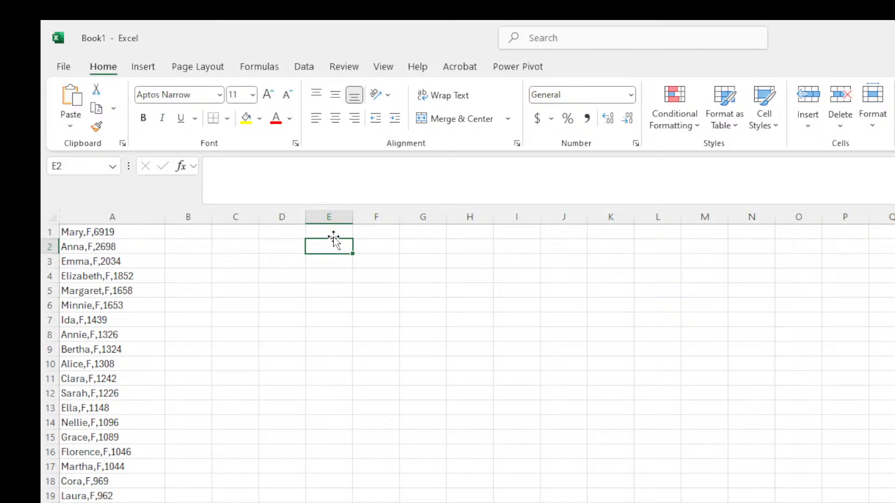
left_click(333, 233)
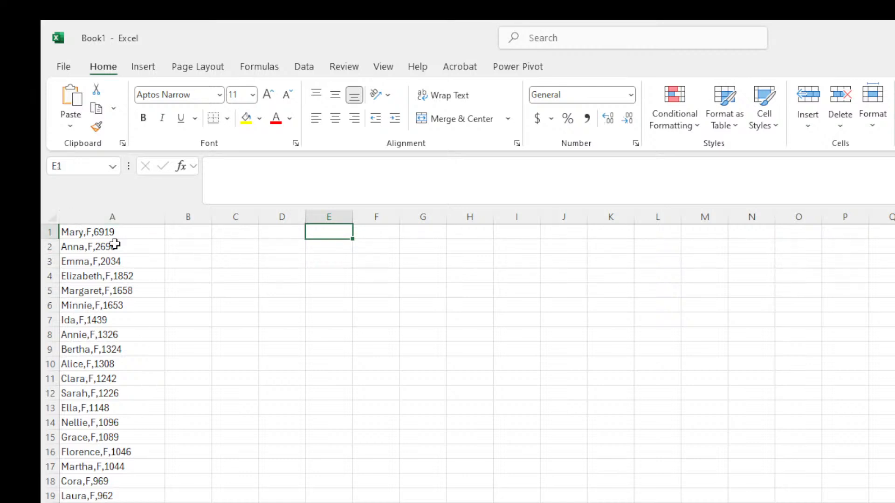
left_click(317, 260)
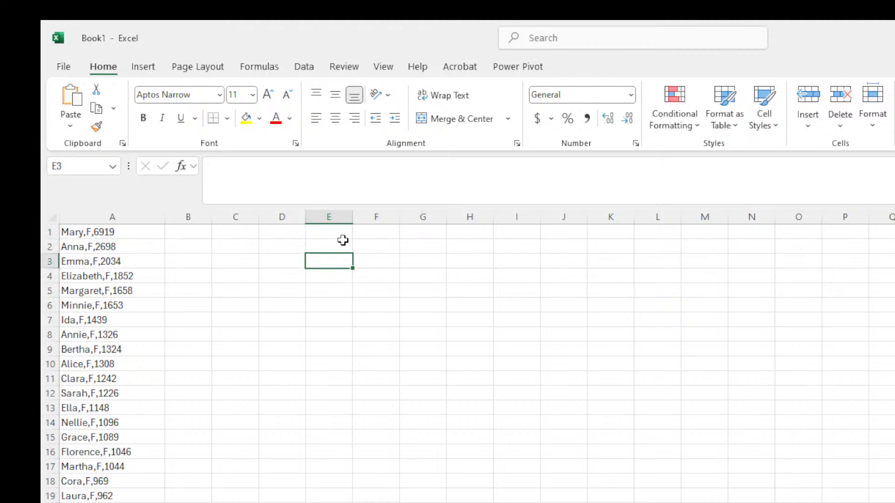
left_click(386, 248)
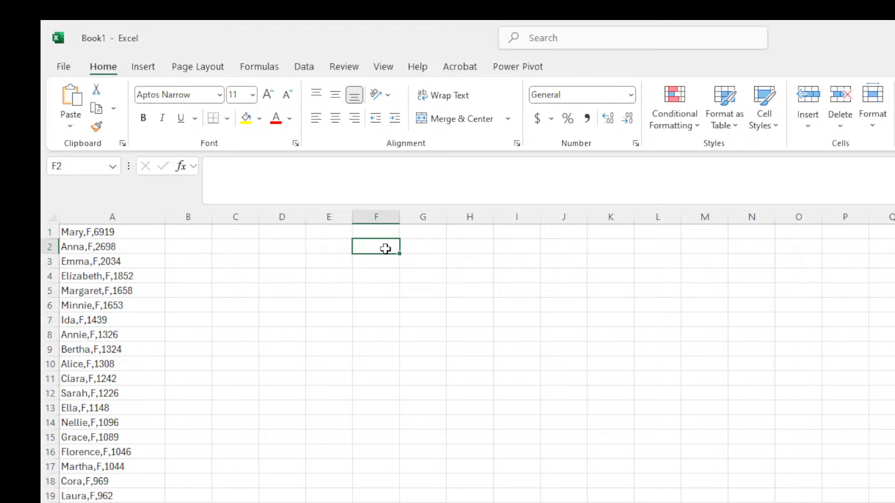
left_click(369, 274)
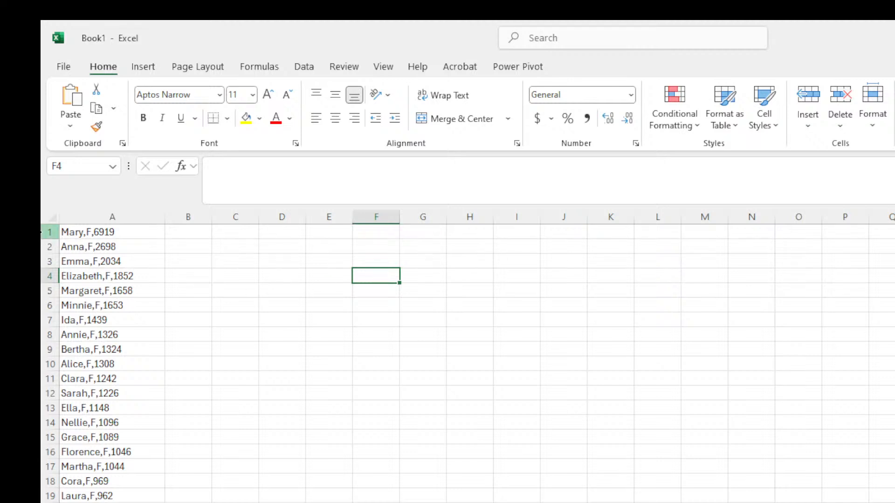
Copy the entry 'Mary,F,6919' from A1 and paste it into F2.
left_click(89, 236)
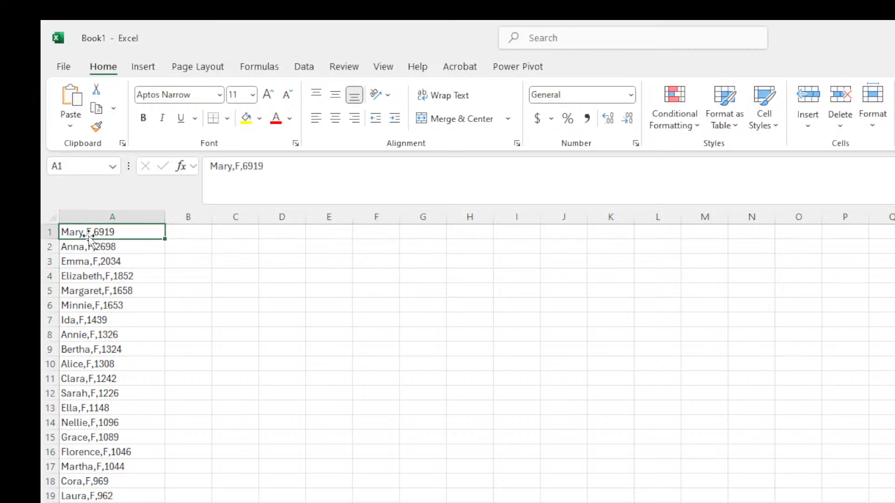
key("ctrl+c")
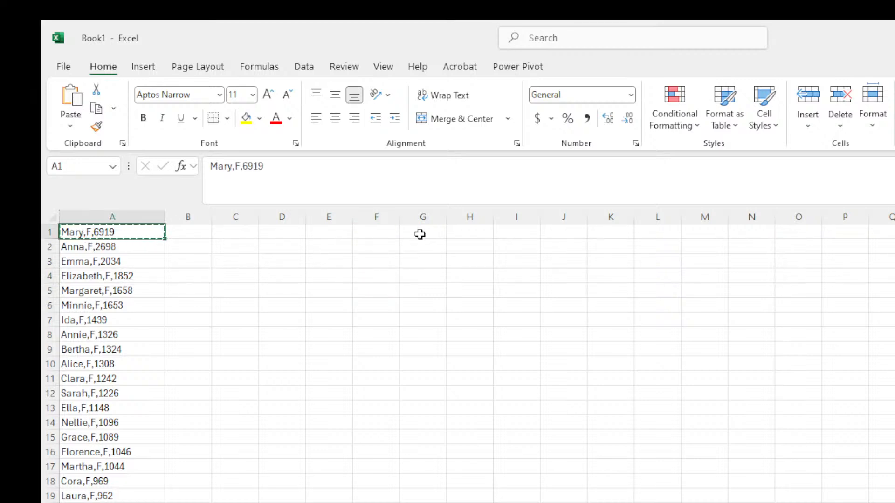
left_click(377, 247)
key("ctrl+v")
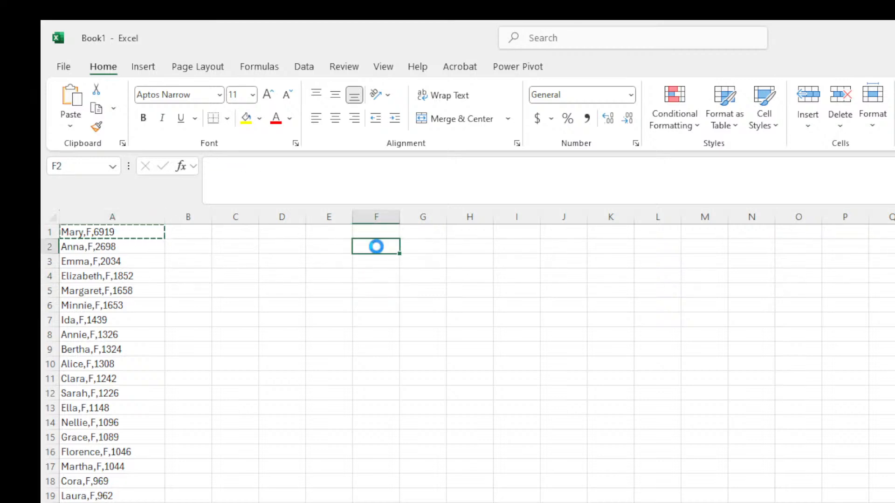
Autofit column F to the pasted entry and clear the copy marquee.
left_click(414, 286)
left_click(371, 279)
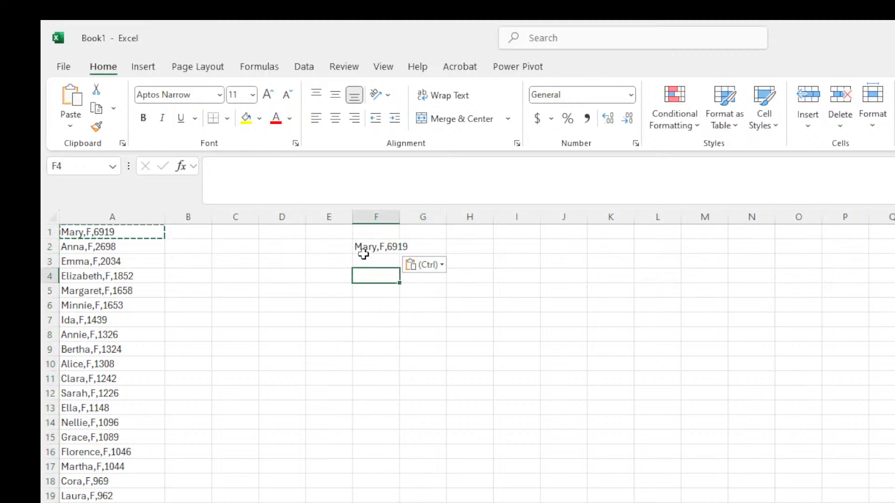
left_click(378, 246)
double_click(399, 217)
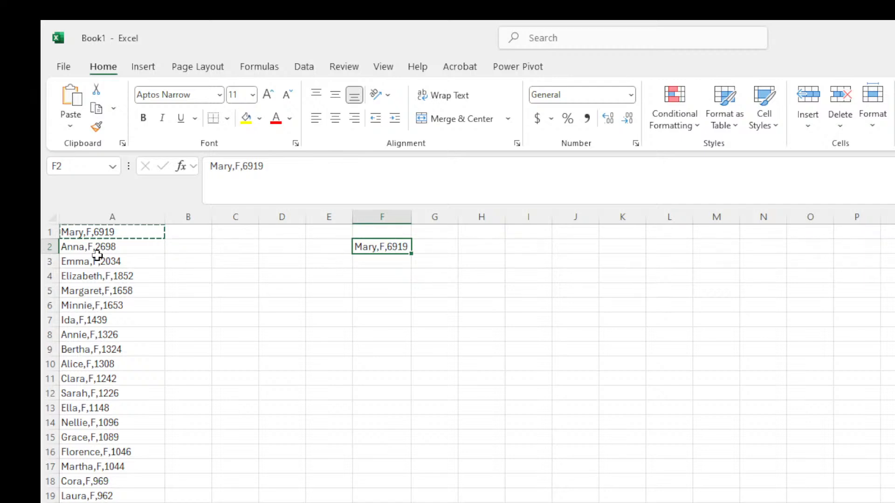
key("Escape")
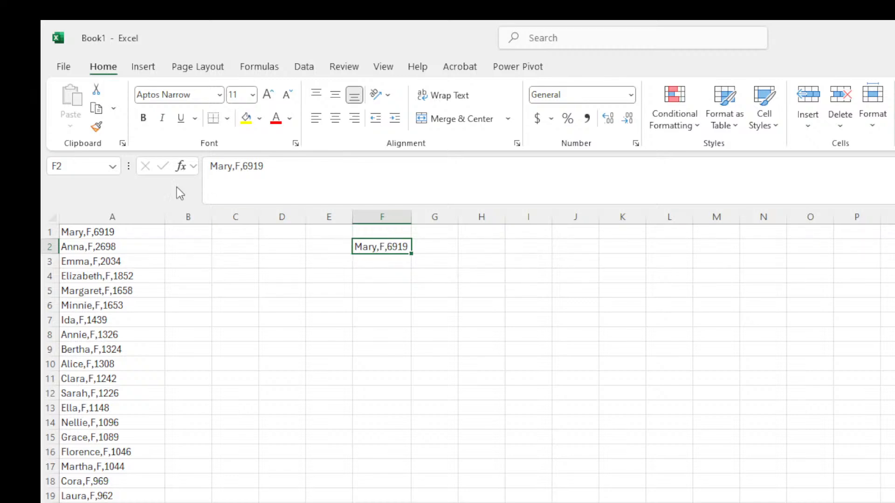
Bold F2, trim its text down to 'Mary', then italicize it.
left_click(142, 120)
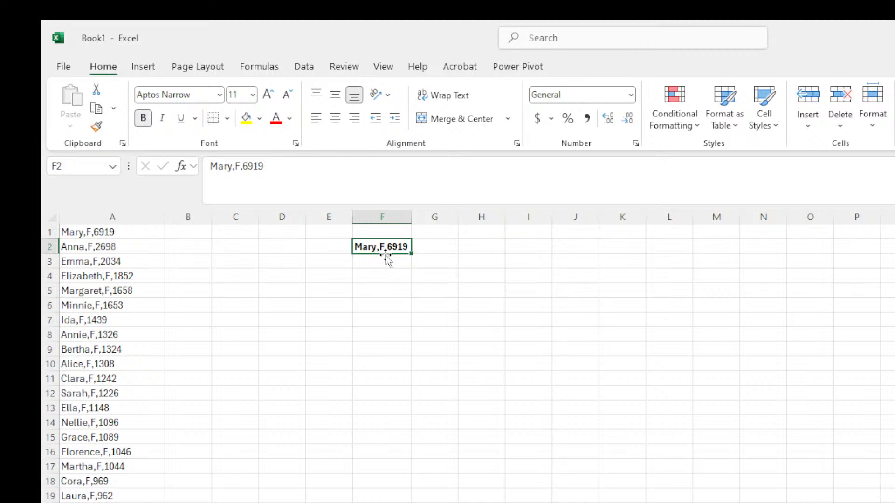
left_click(266, 167)
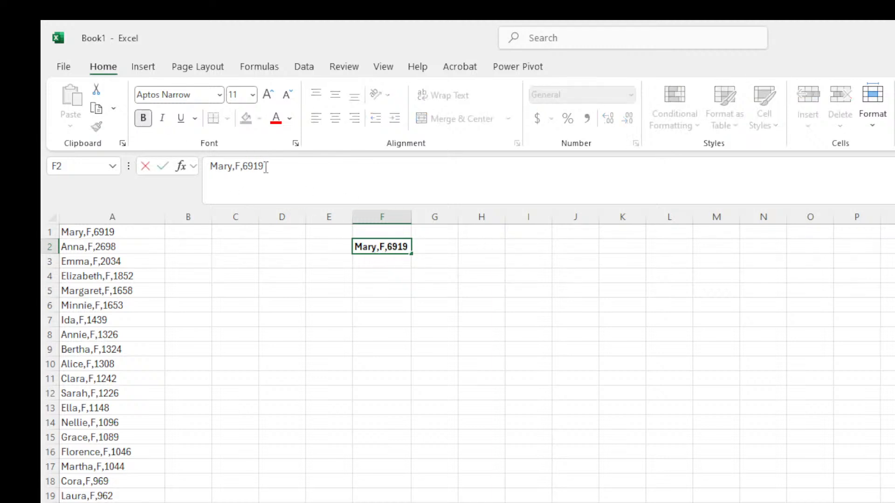
key("BackSpace")
key("BackSpace")
key("BackSpace")
key("BackSpace")
key("BackSpace")
key("BackSpace")
key("BackSpace")
key("Return")
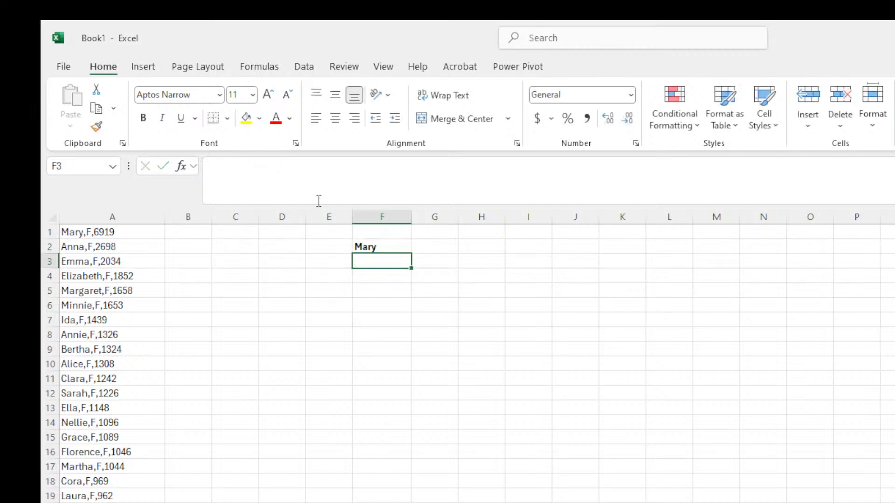
left_click(382, 245)
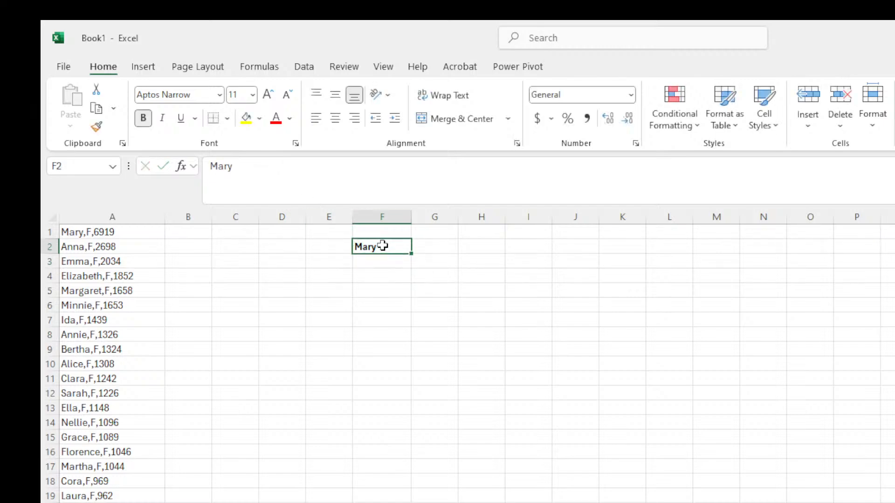
left_click(164, 119)
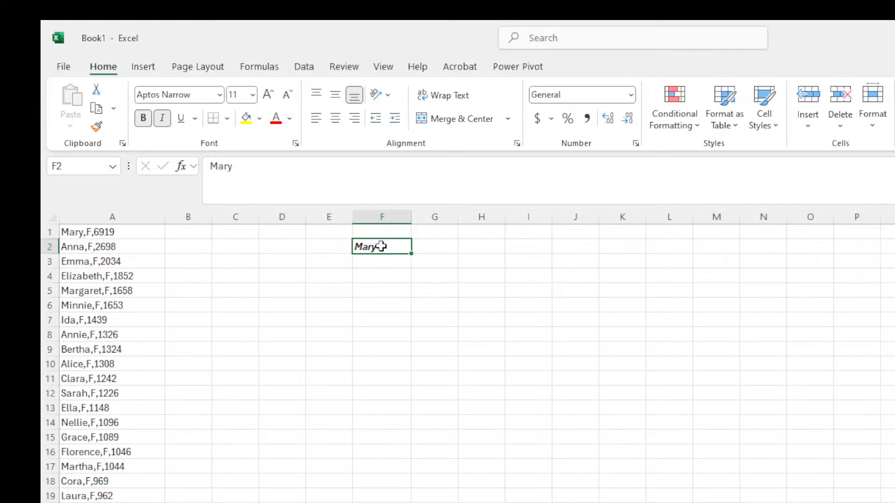
Underline 'Mary' in F2 and check the bold, italic, underlined result unselected.
left_click(181, 121)
left_click(396, 314)
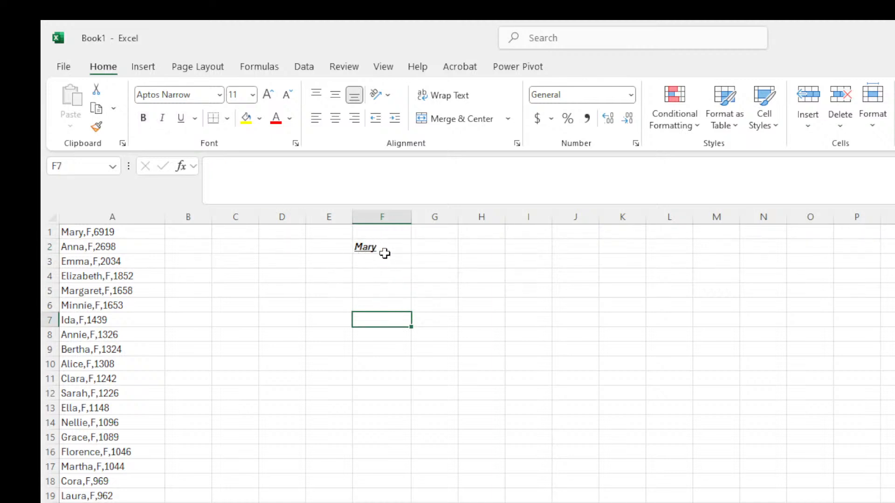
left_click(372, 250)
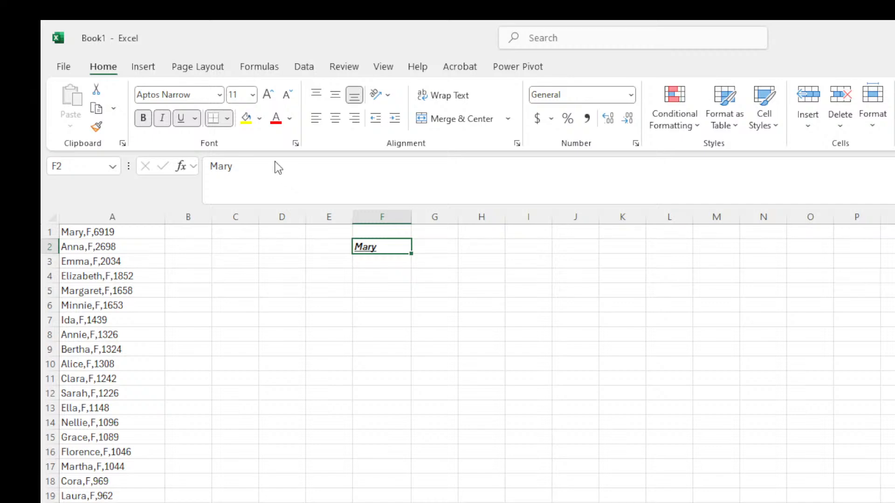
left_click(495, 320)
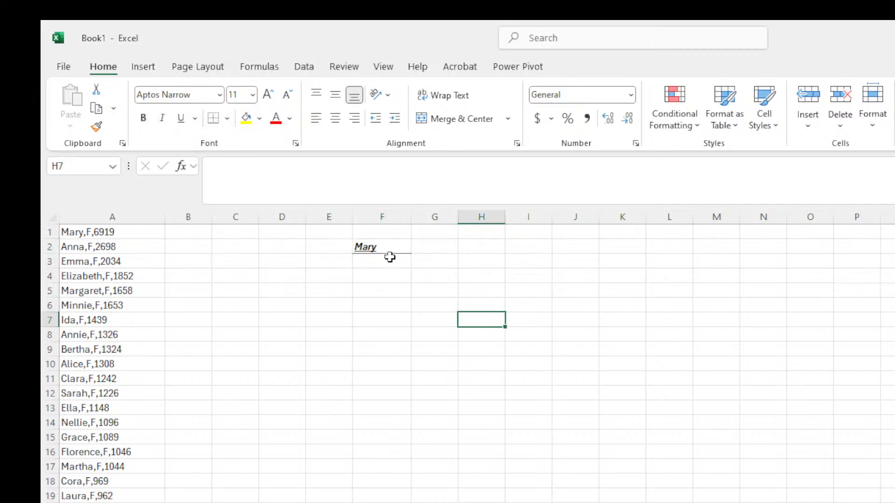
left_click(362, 244)
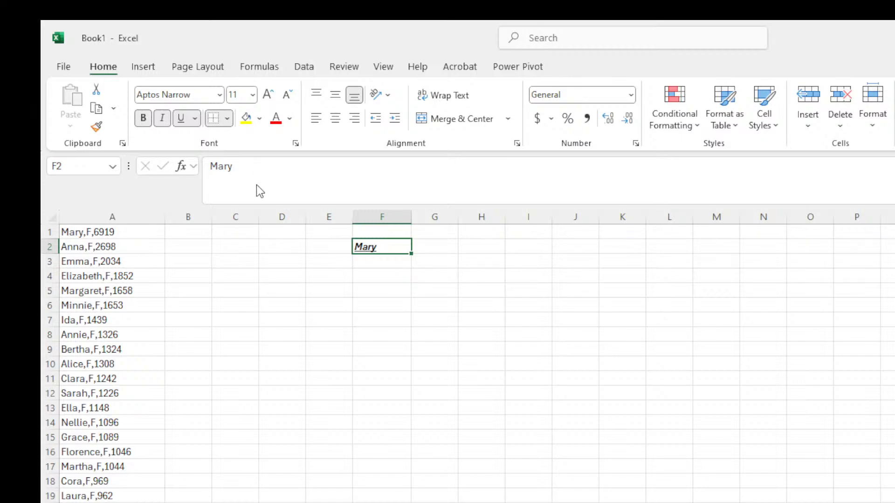
left_click(438, 323)
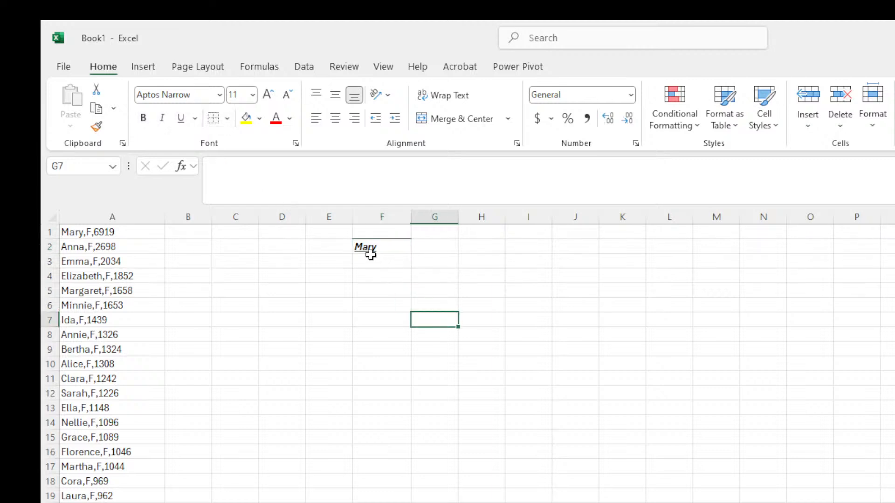
left_click(399, 245)
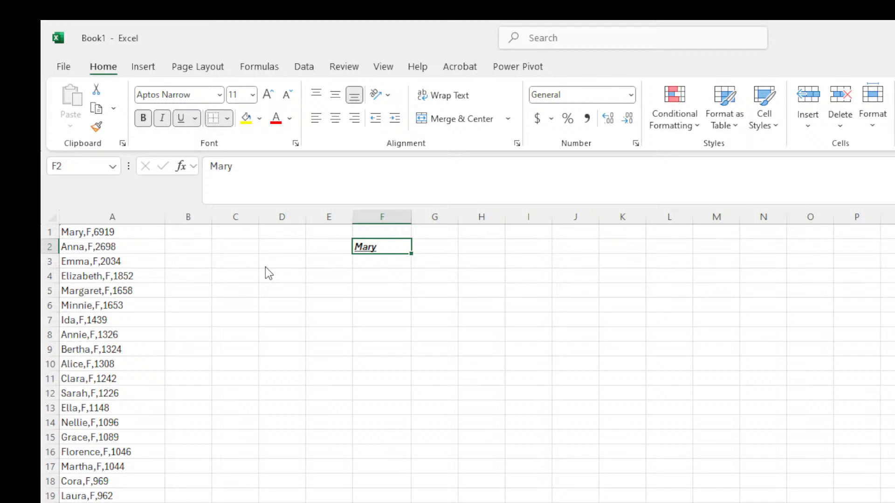
left_click(503, 303)
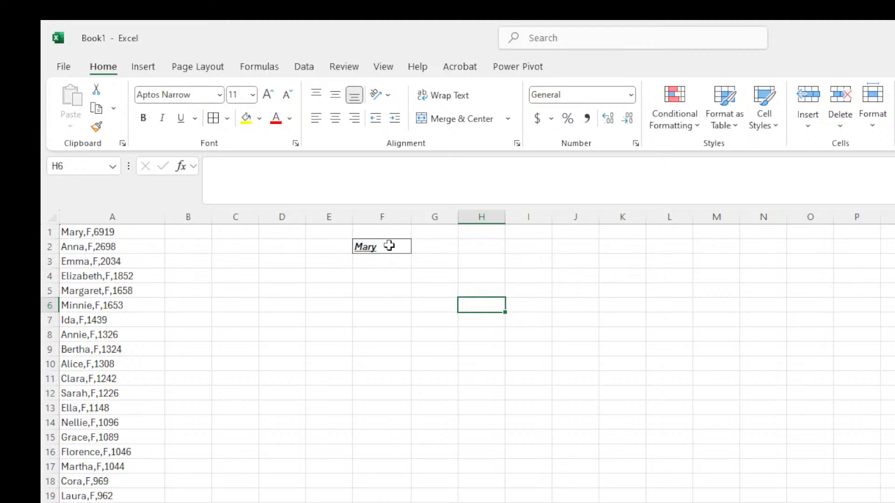
left_click_drag(390, 246, 609, 340)
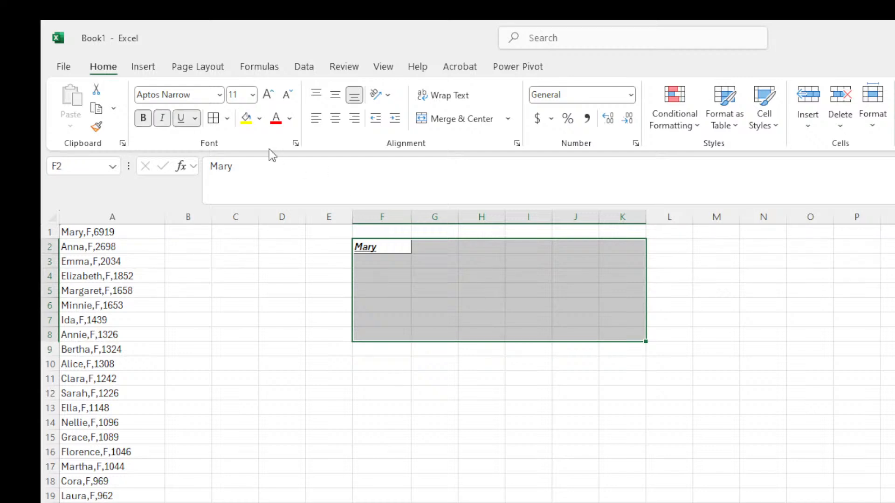
left_click(214, 121)
left_click(631, 410)
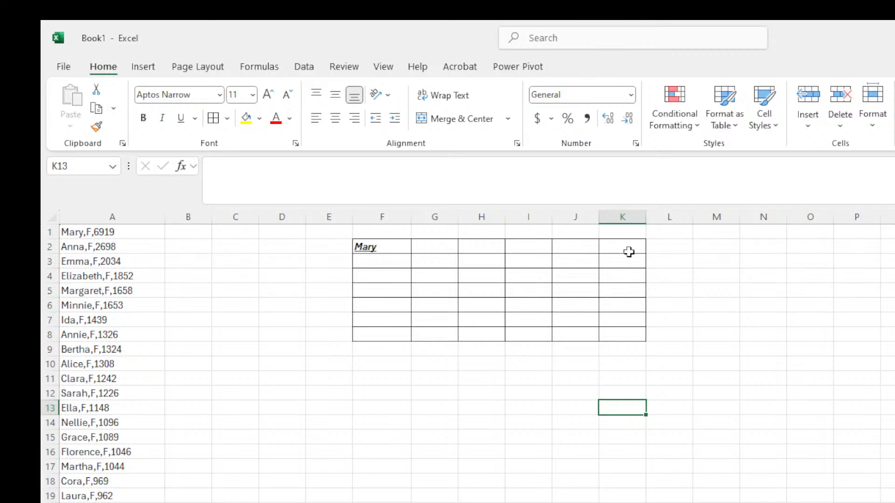
left_click(442, 252)
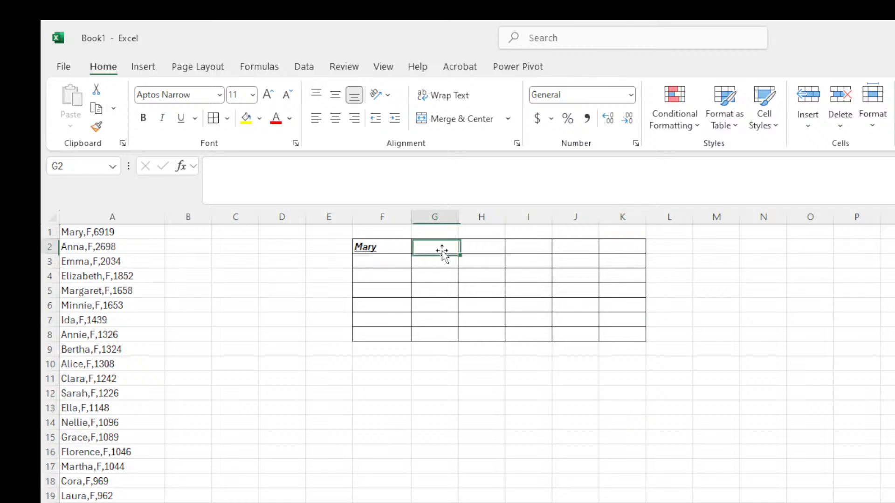
left_click(474, 246)
left_click(515, 247)
left_click(592, 247)
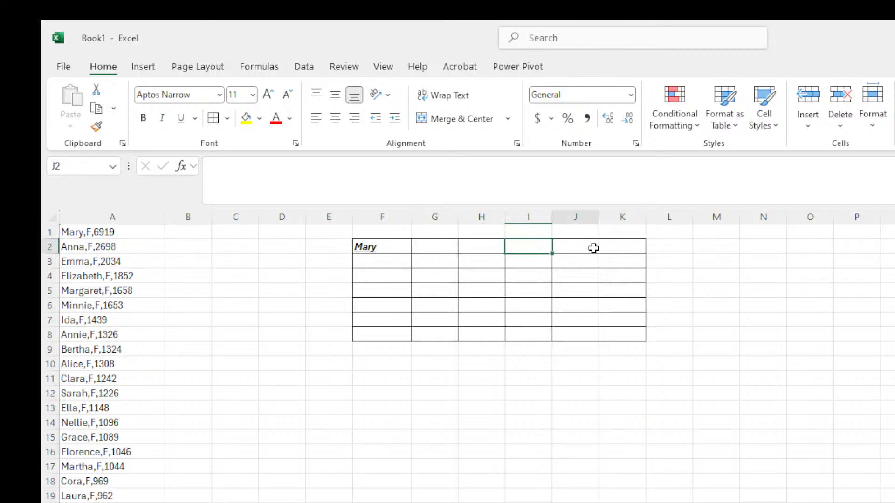
left_click(628, 265)
left_click(616, 318)
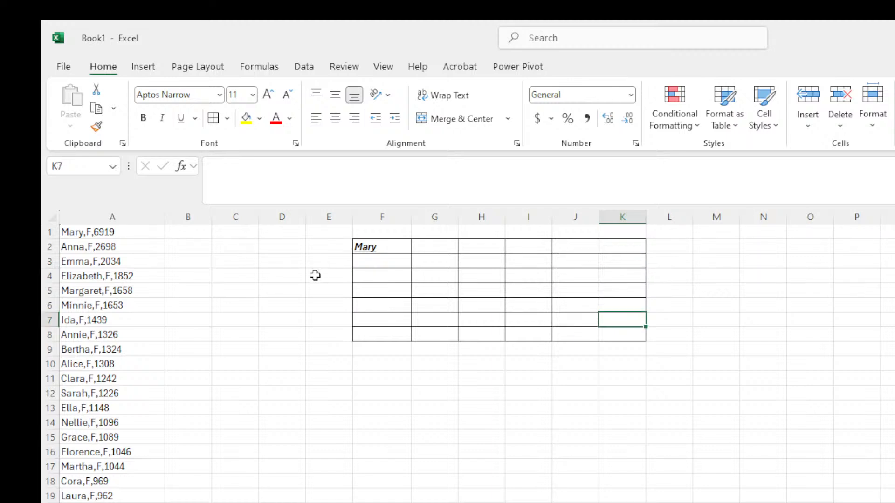
mouse_move(384, 246)
left_mouse_down()
mouse_move(534, 278)
mouse_move(624, 323)
mouse_move(630, 336)
left_mouse_up()
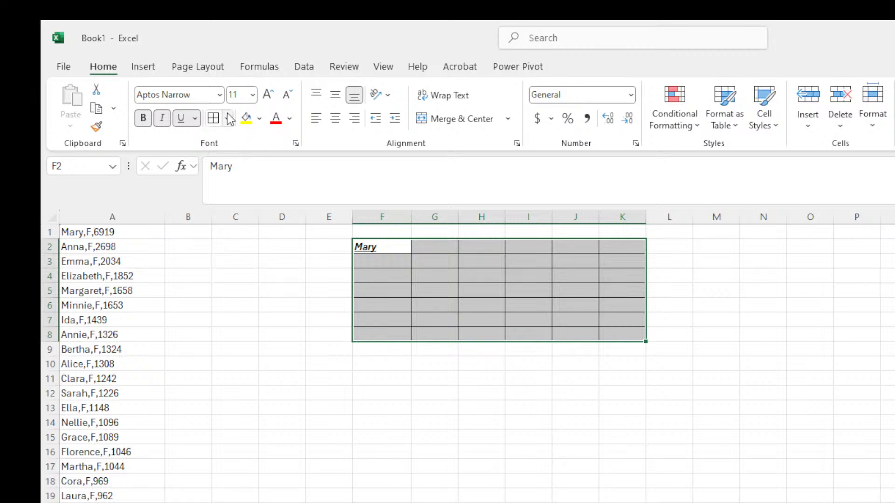
left_click(268, 250)
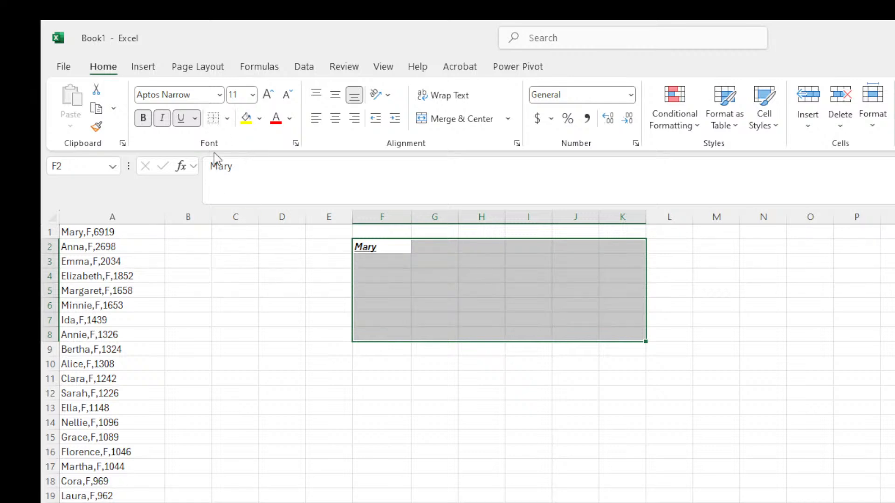
left_click(379, 249)
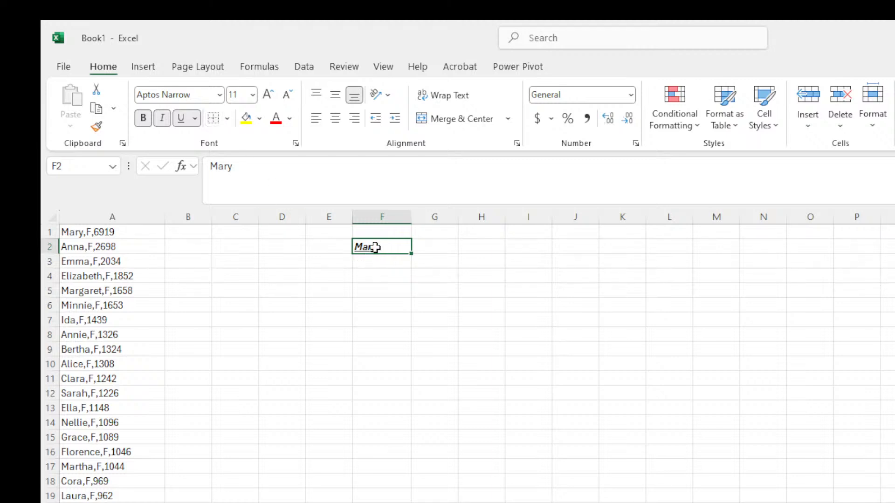
Apply a thick outside border to the block F2:L11 and inspect it.
left_click_drag(397, 254, 673, 375)
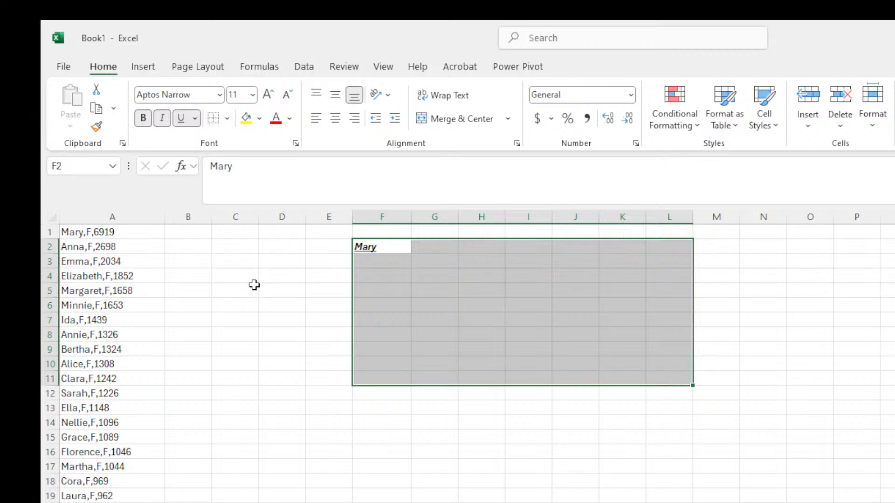
left_click(547, 433)
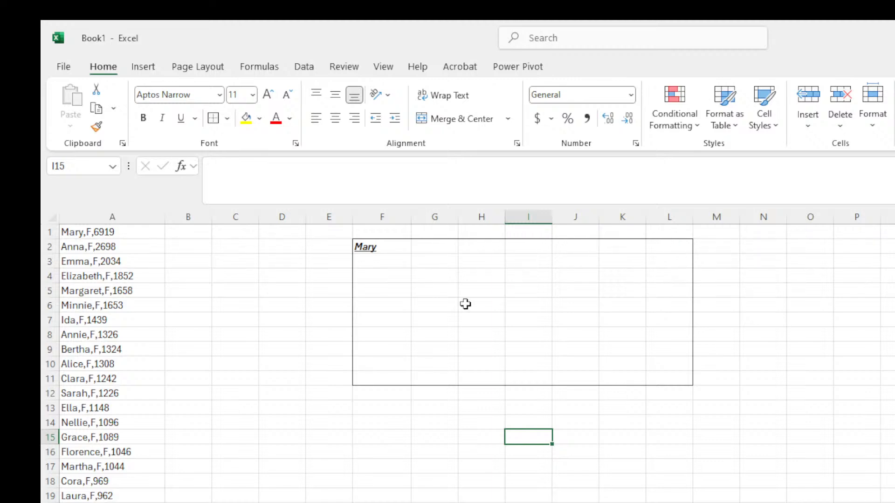
left_click_drag(366, 246, 667, 378)
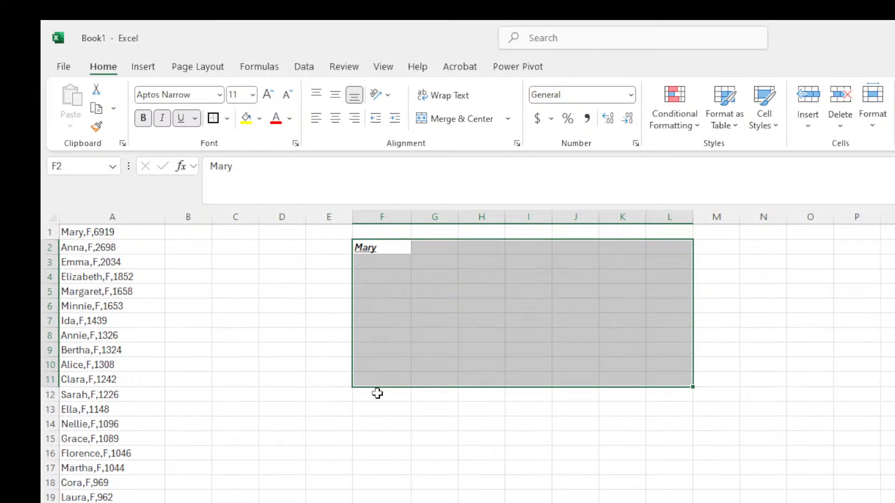
left_click(430, 421)
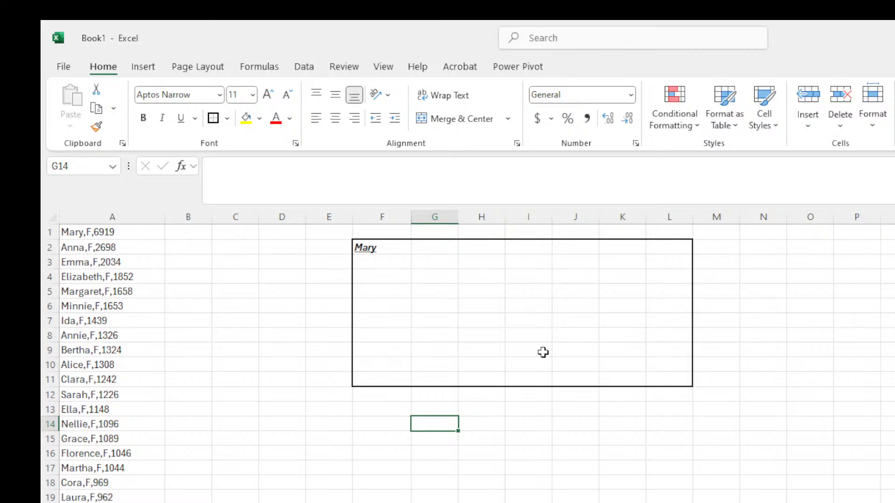
Check the framed block's corners by selecting cells F2, L2 and L11.
left_click(367, 253)
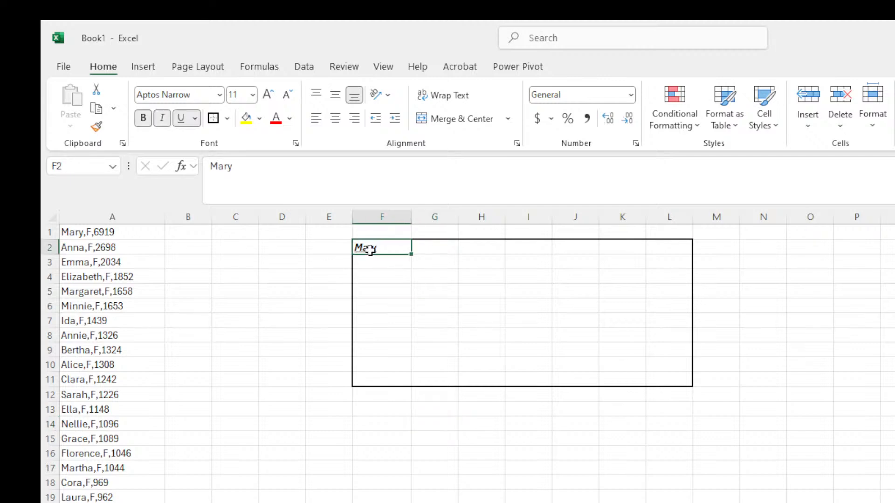
left_click(663, 250)
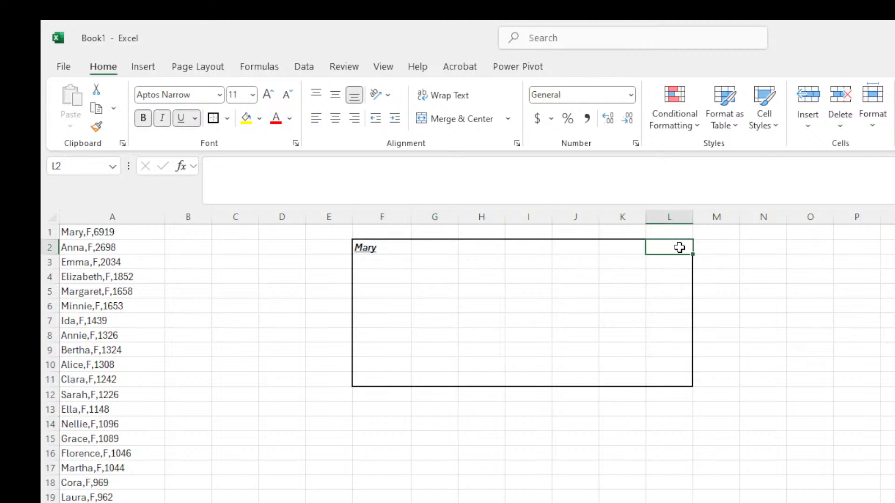
left_click(362, 248)
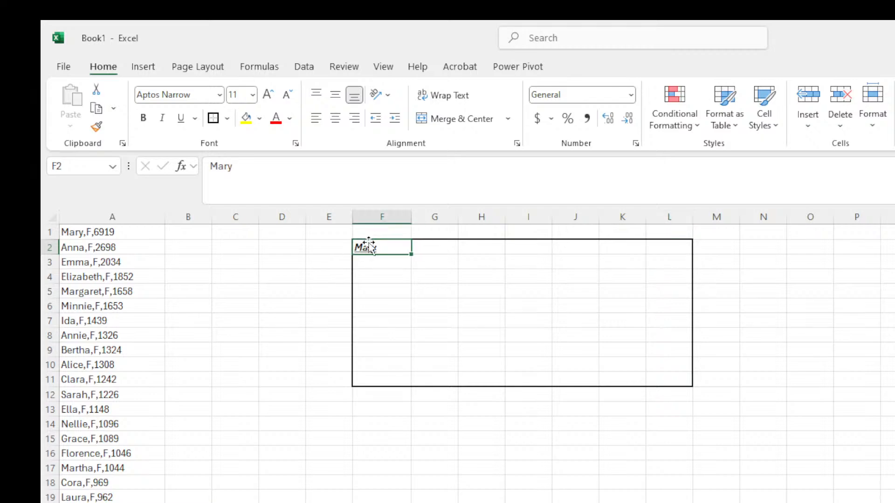
left_click(677, 245)
left_click(681, 375)
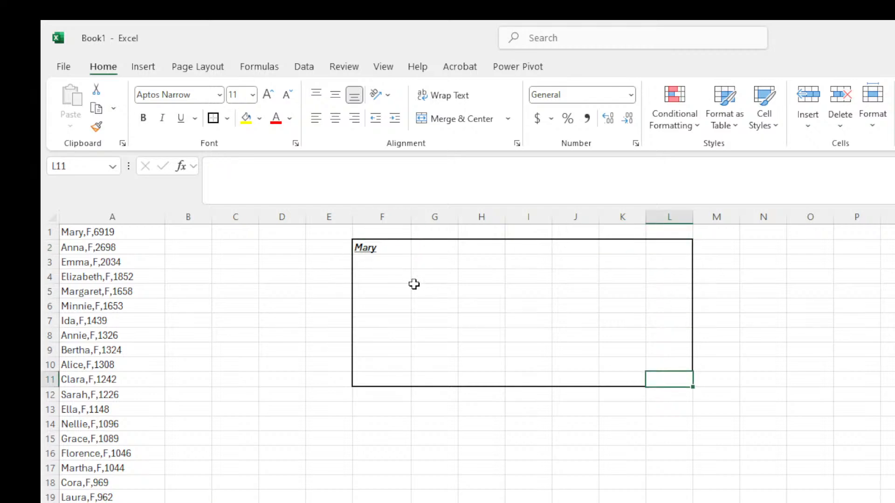
left_click(365, 248)
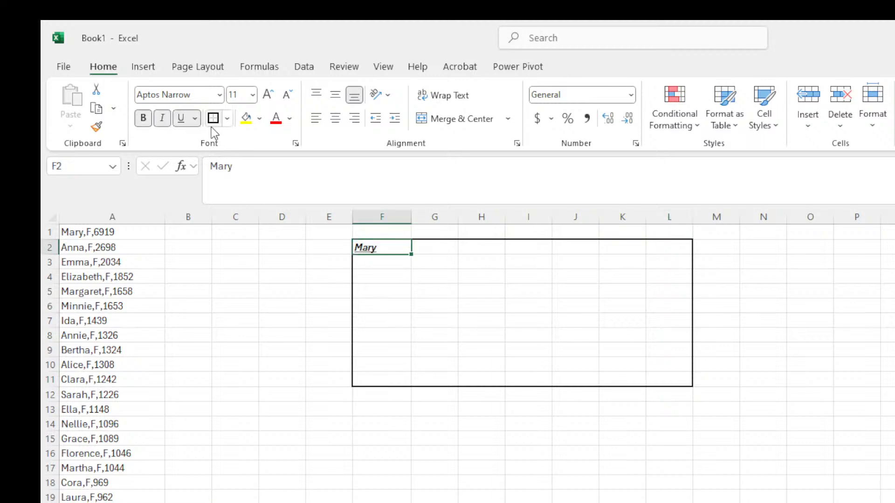
Clear F2:L11's borders with Ctrl+Shift+- and remove the leftover line under F11:L11.
left_click_drag(384, 246, 671, 379)
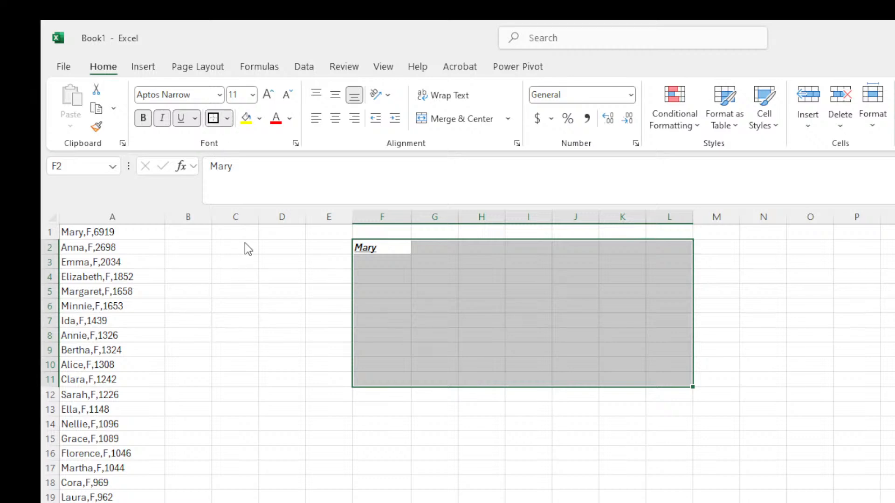
key("ctrl+shift+minus")
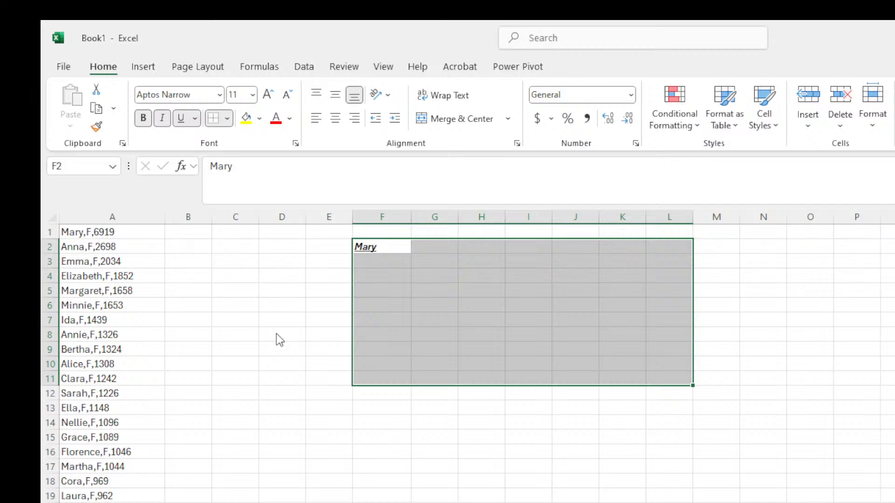
left_click(564, 310)
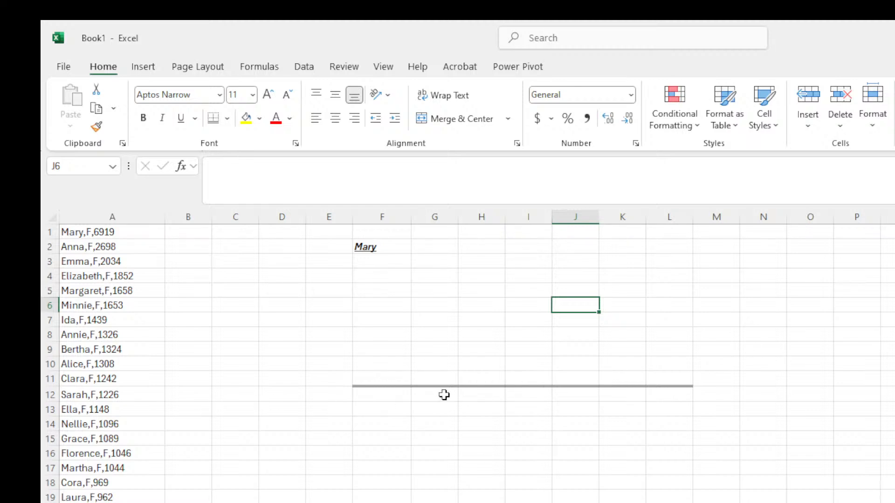
left_click_drag(376, 382, 677, 385)
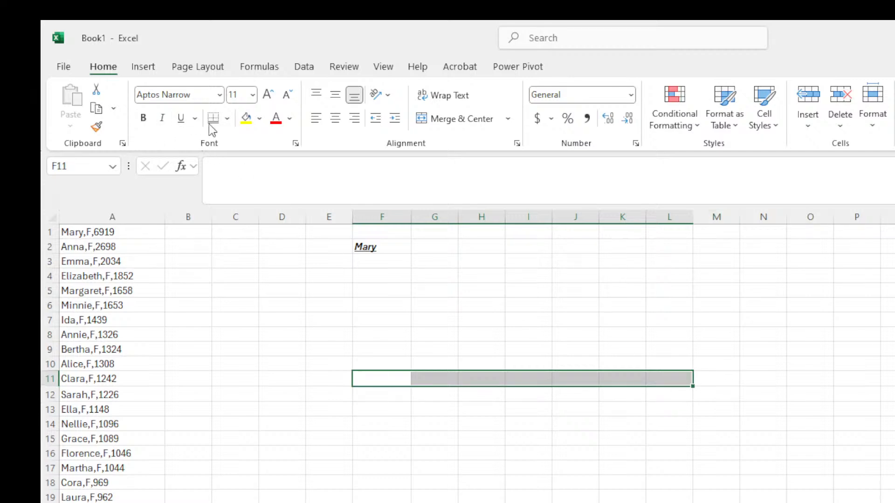
left_click(225, 124)
left_click(425, 302)
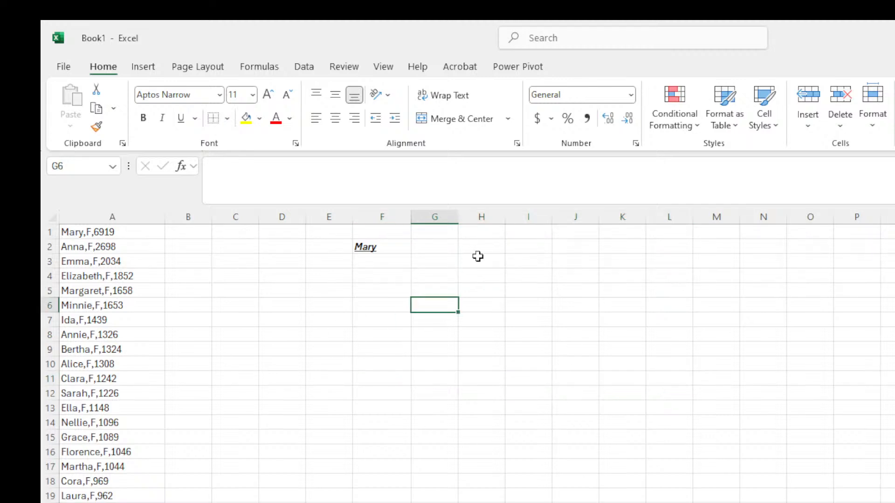
Select F2 and apply a bottom border beneath 'Mary'.
left_click(401, 334)
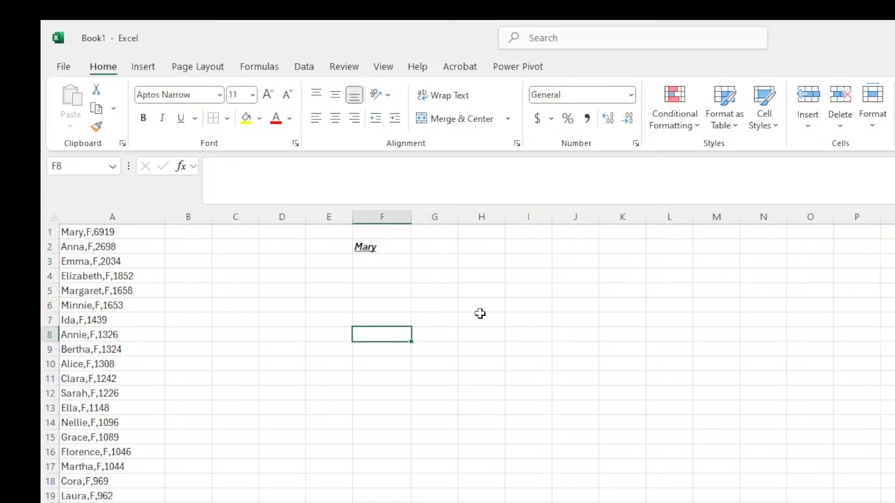
left_click(551, 319)
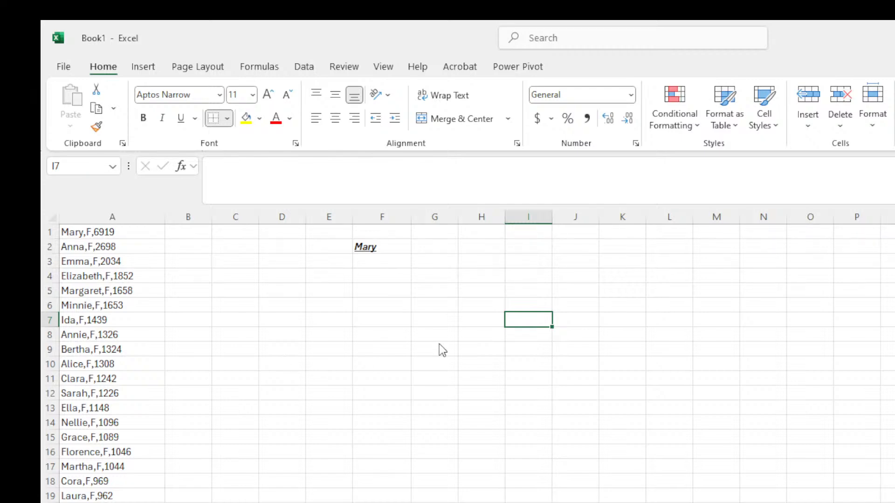
left_click(365, 247)
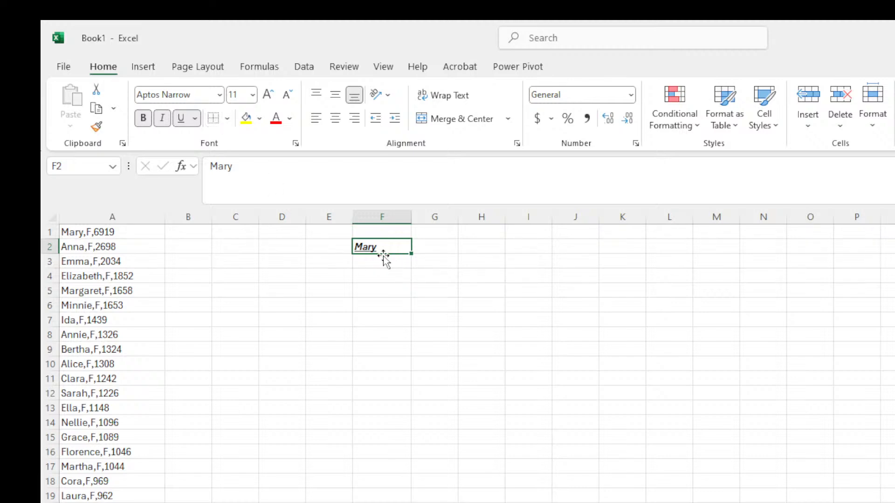
left_click_drag(375, 247, 356, 248)
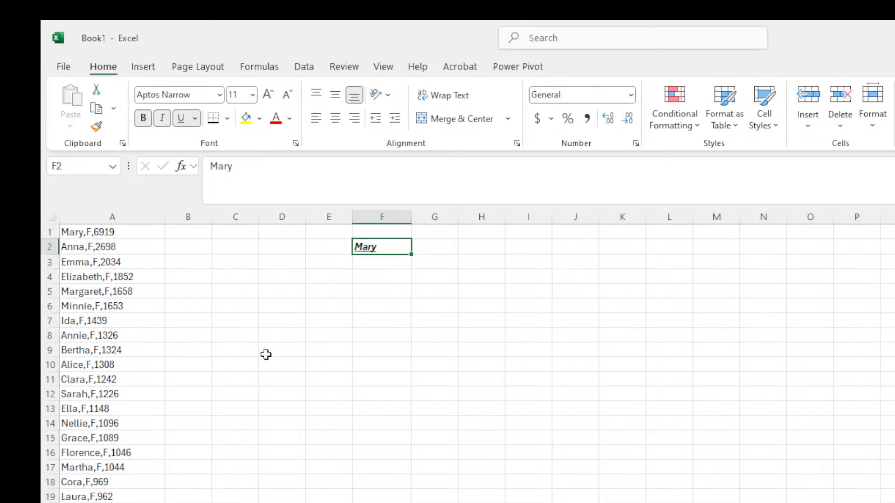
left_click(491, 360)
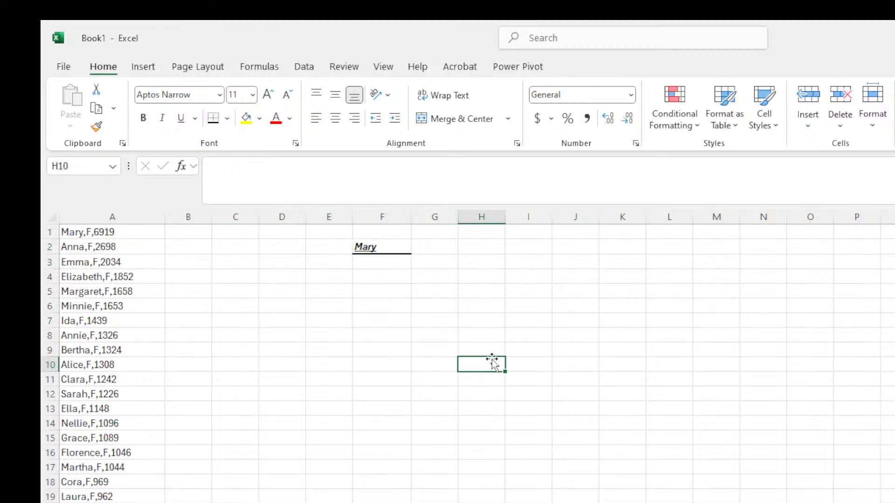
left_click(379, 248)
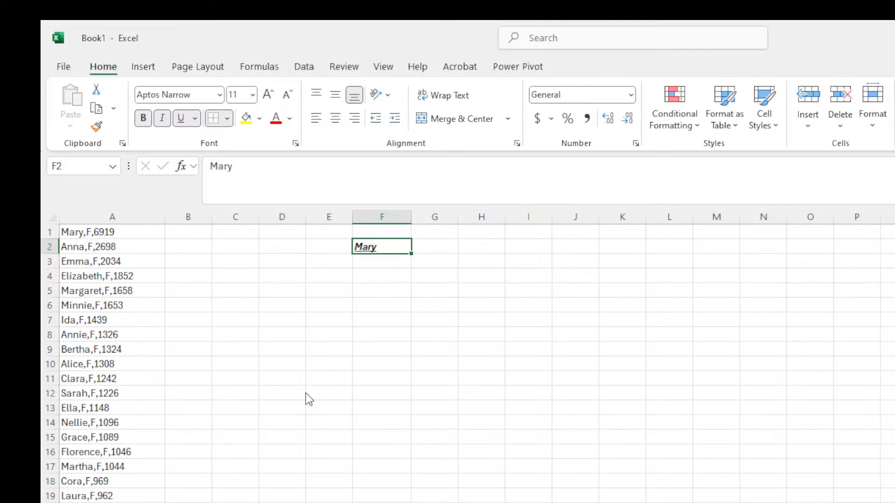
Apply a Top and Double Bottom Border to F2 and check it unselected.
left_click(492, 347)
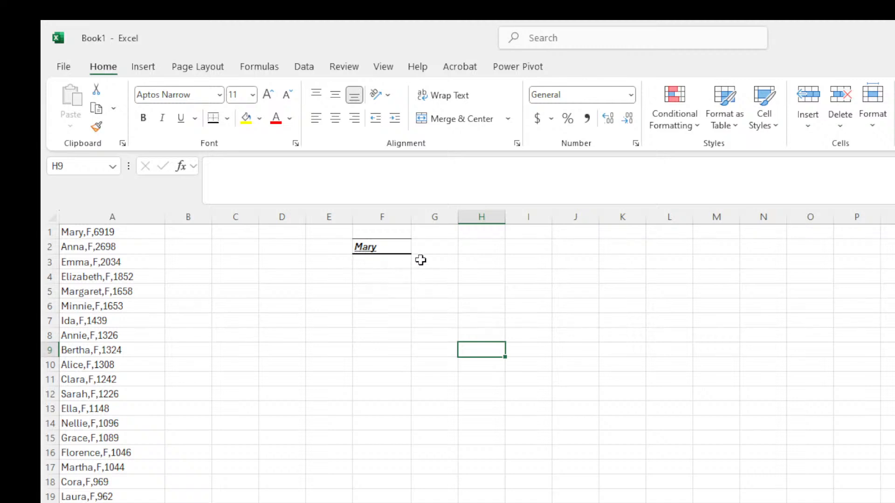
left_click(376, 244)
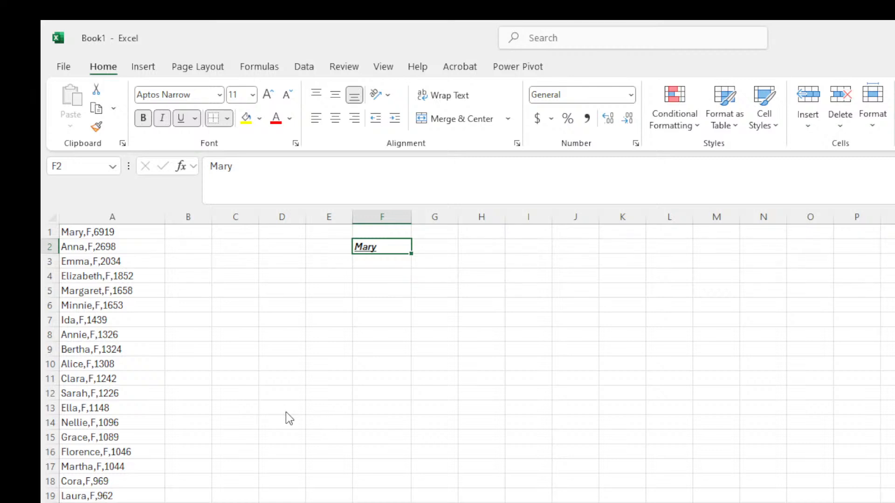
left_click(355, 413)
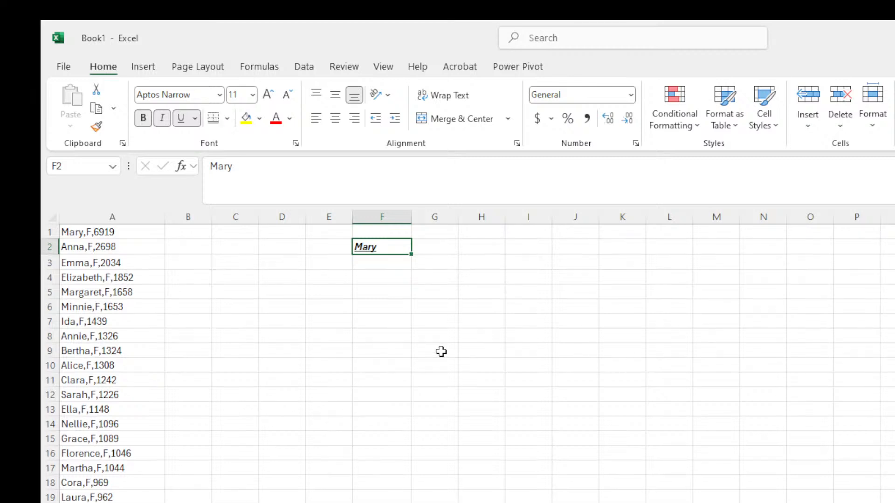
left_click(441, 352)
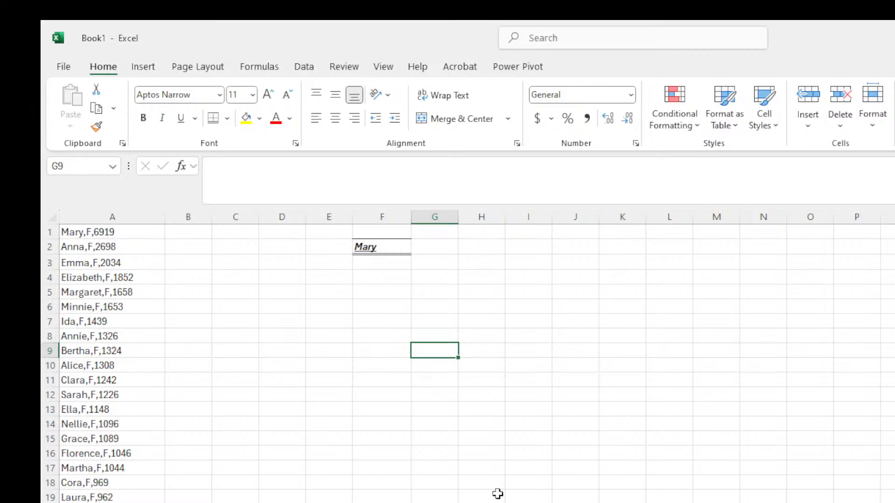
left_click(282, 306)
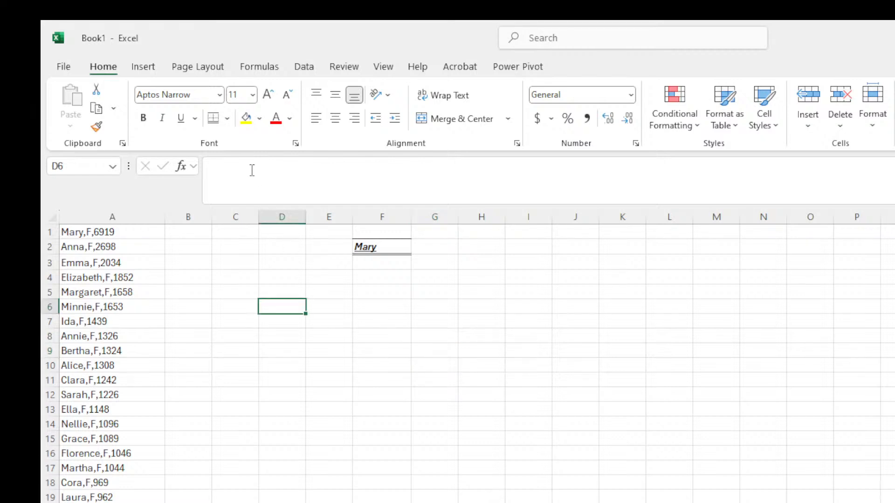
left_click(417, 288)
left_click(368, 247)
left_click(475, 347)
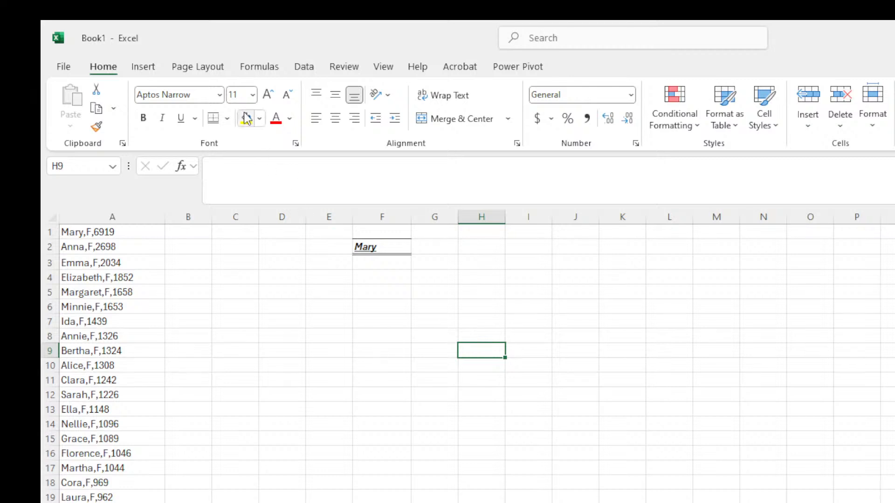
Fill cell F2 behind 'Mary' with yellow.
left_click(398, 247)
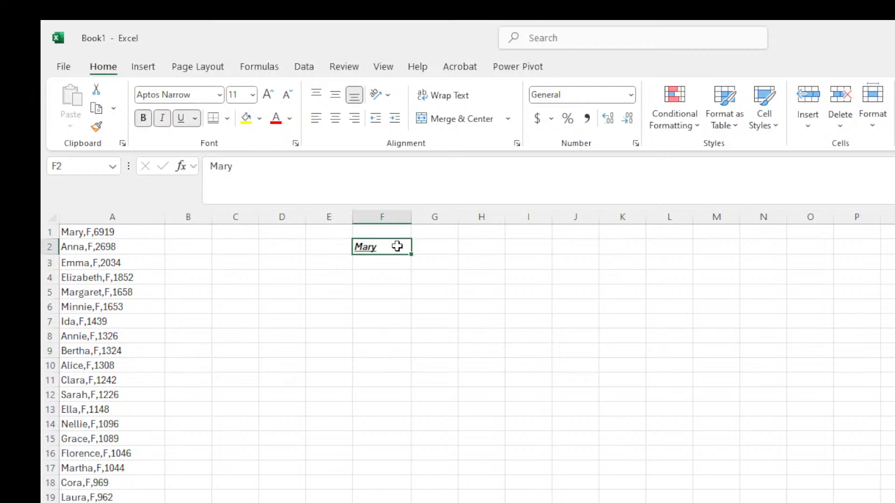
left_click(250, 122)
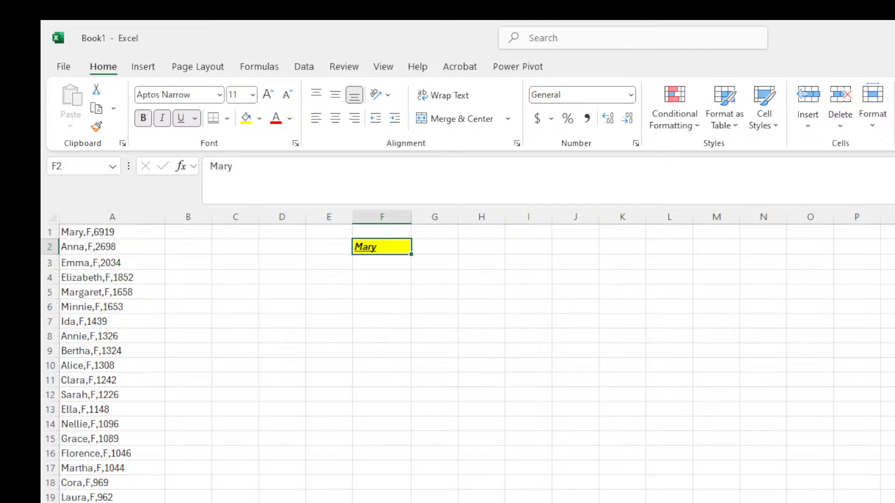
left_click(521, 502)
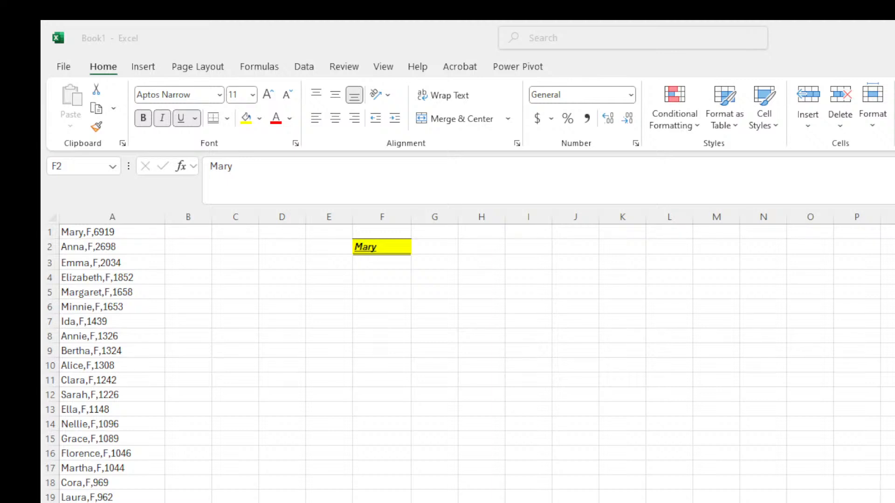
left_click(258, 288)
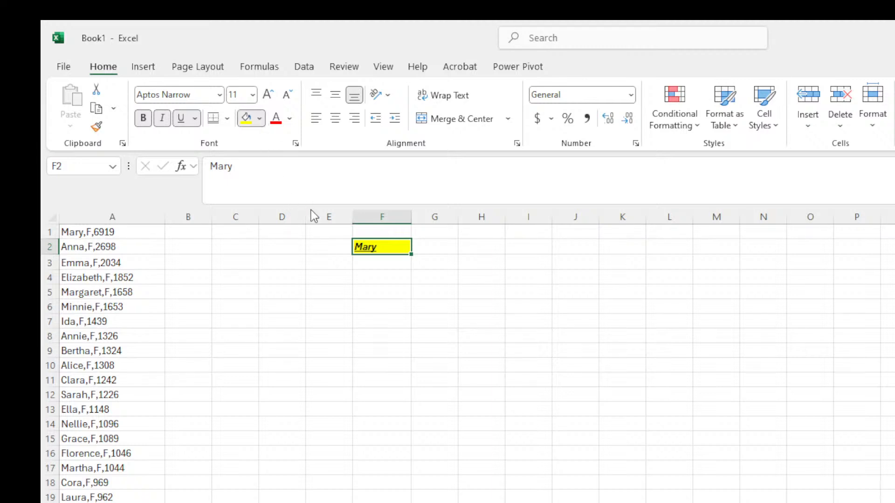
Try an orange fill, then a dark blue fill on F2.
left_click(353, 195)
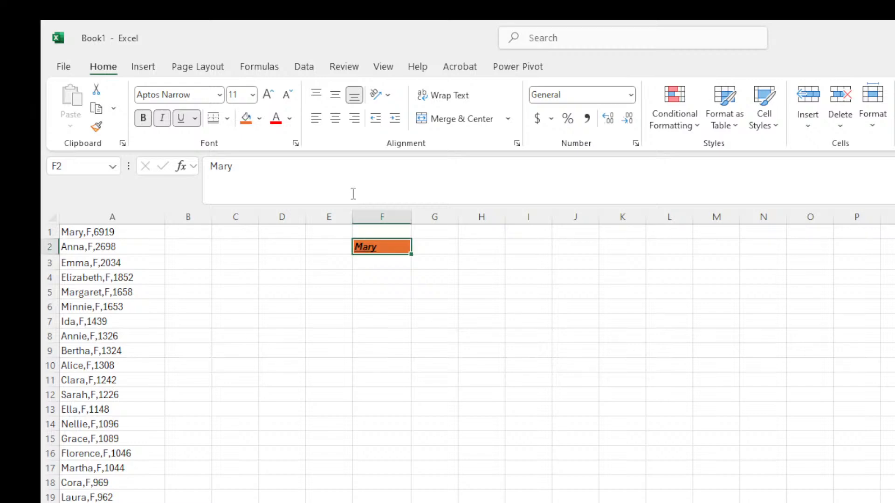
left_click(533, 318)
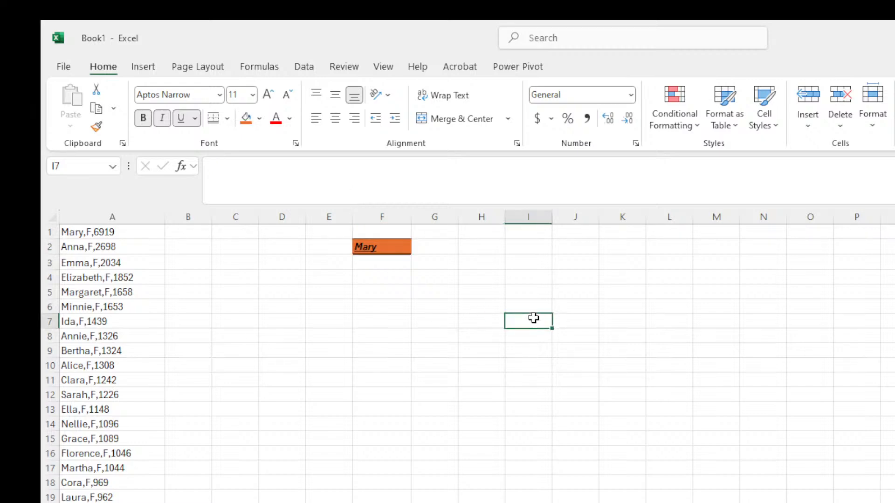
left_click(394, 258)
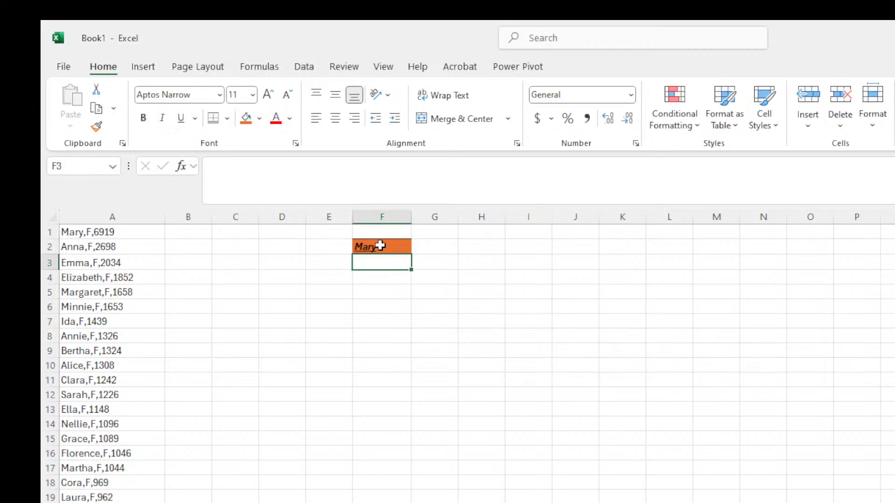
left_click(378, 246)
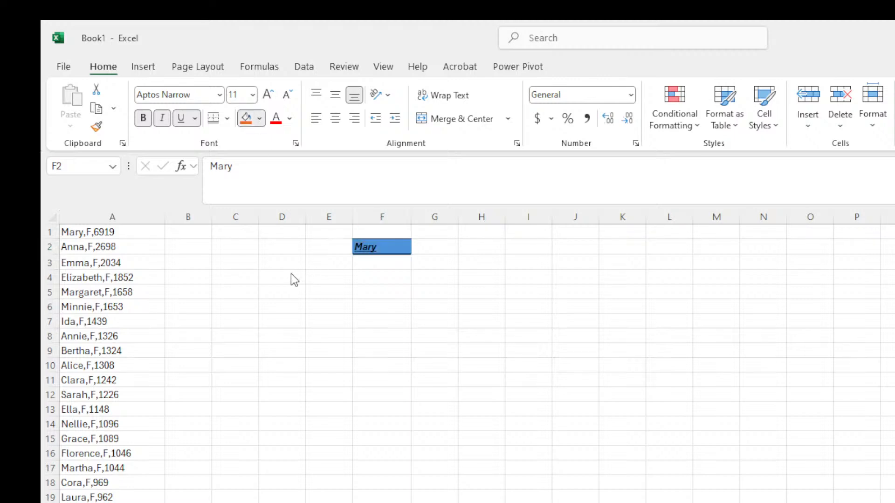
left_click(307, 278)
left_click(430, 291)
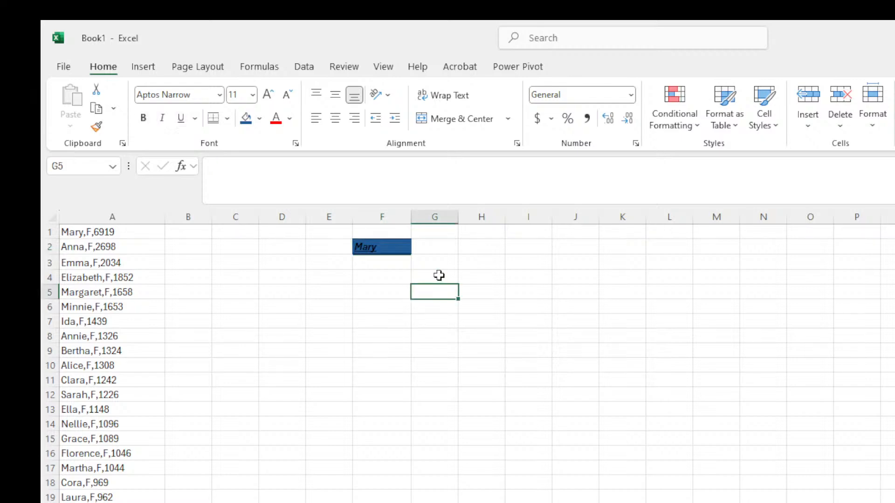
left_click(400, 247)
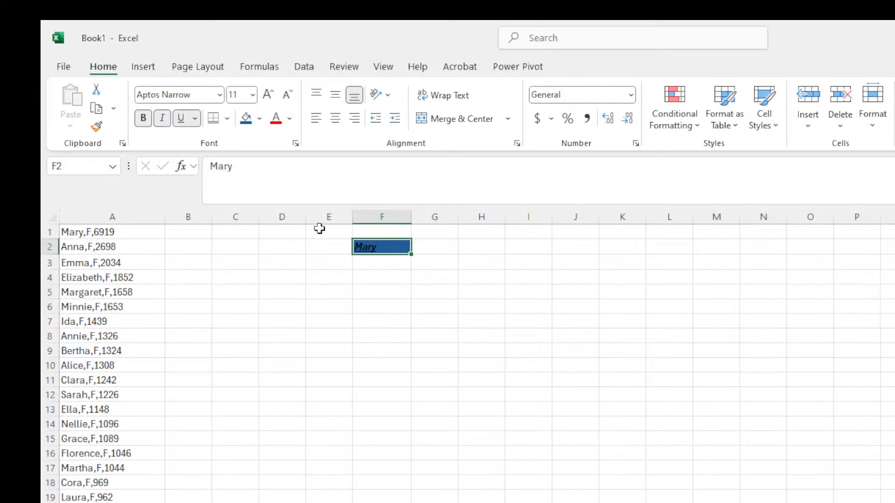
Apply a magenta fill to F2, then undo it with Ctrl+Z.
left_click(260, 120)
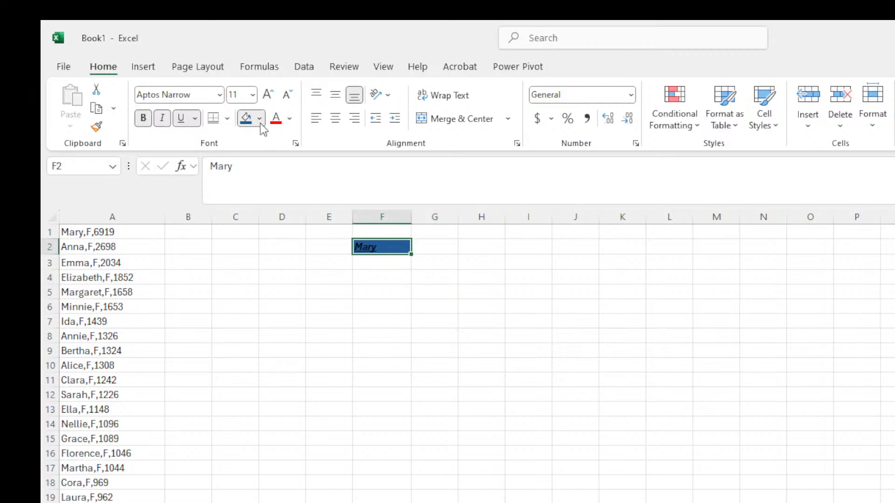
left_click(417, 264)
left_click(404, 307)
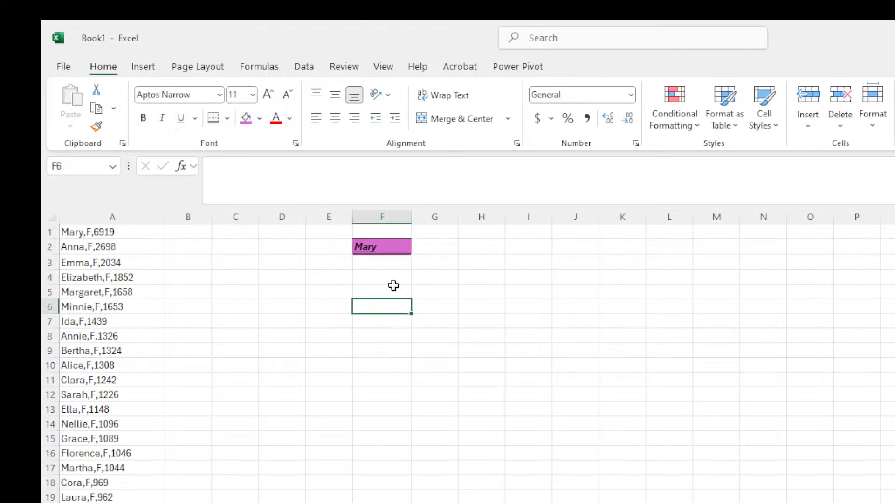
left_click(373, 246)
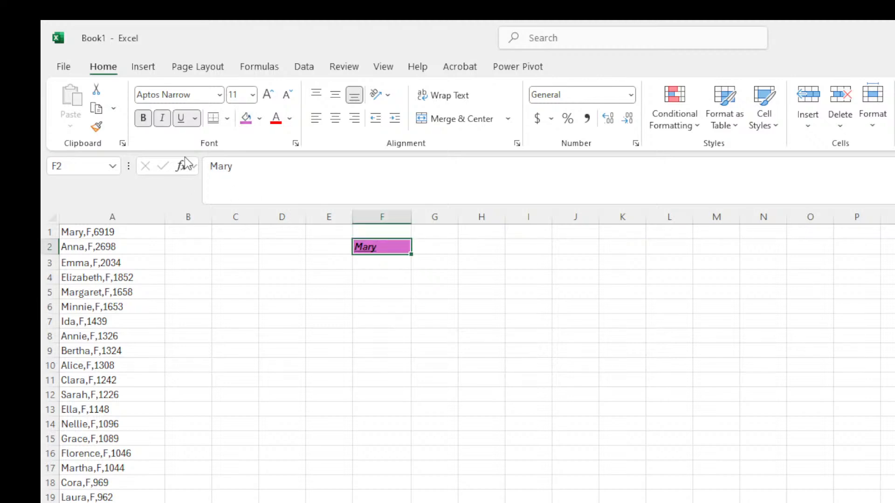
left_click(260, 119)
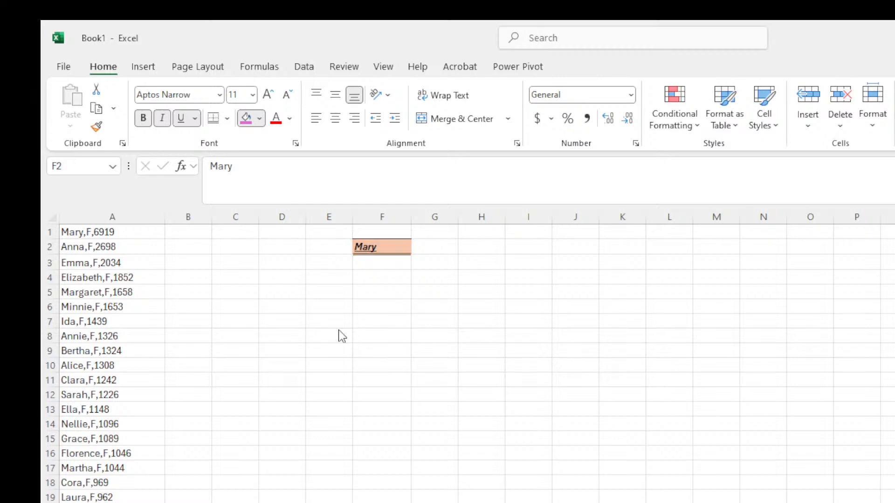
left_click(332, 178)
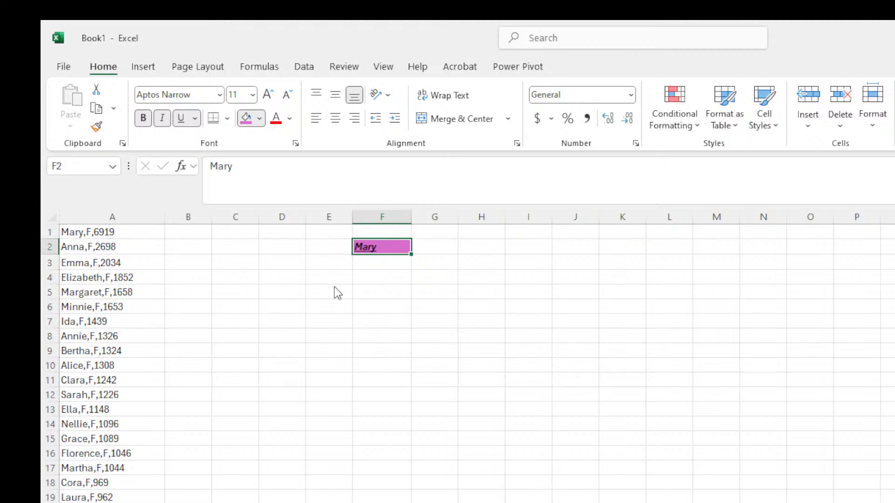
key("ctrl+z")
key("ctrl+z")
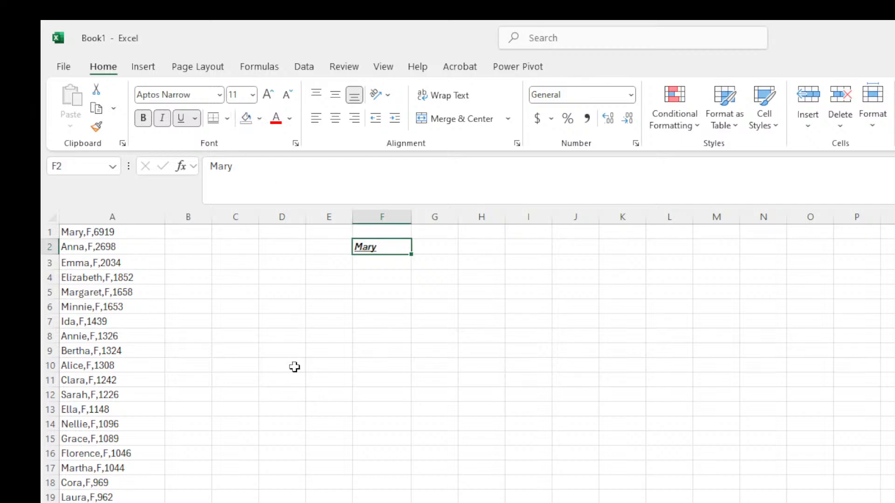
Open More Colors for F2 without applying a fill, then select block F3:K9.
left_click(495, 282)
left_click(372, 246)
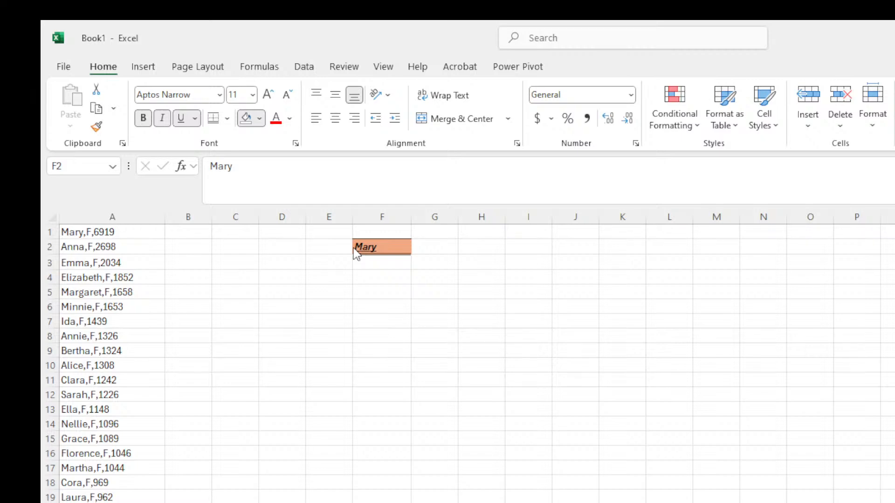
left_click(291, 389)
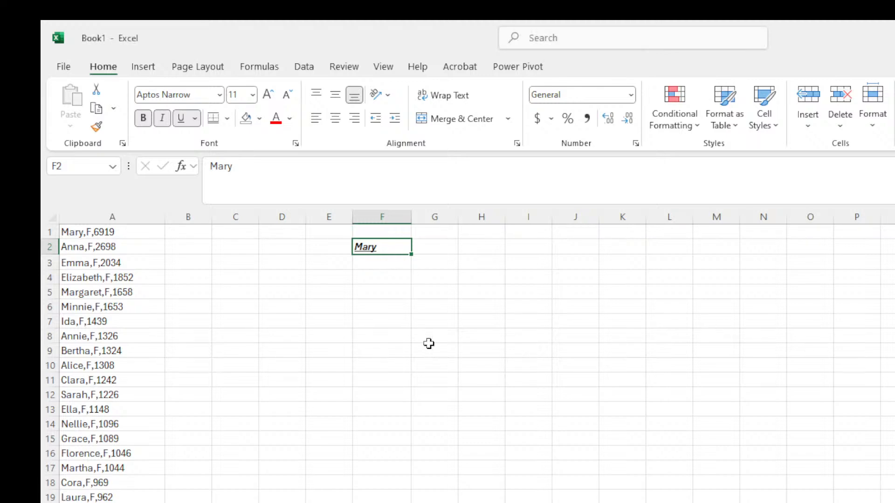
left_click(357, 266)
left_click_drag(366, 274, 618, 353)
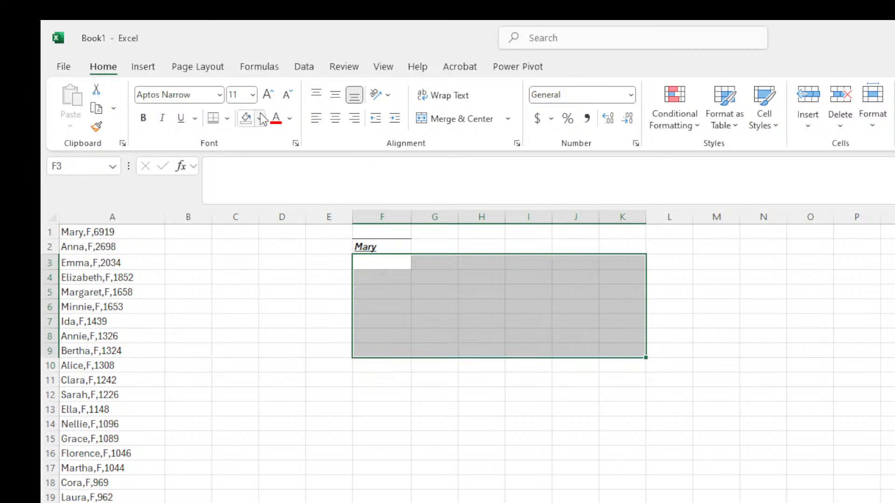
Fill F3:K9 light green and trial-fill the block B11:K17 green.
left_click(337, 344)
left_click(540, 427)
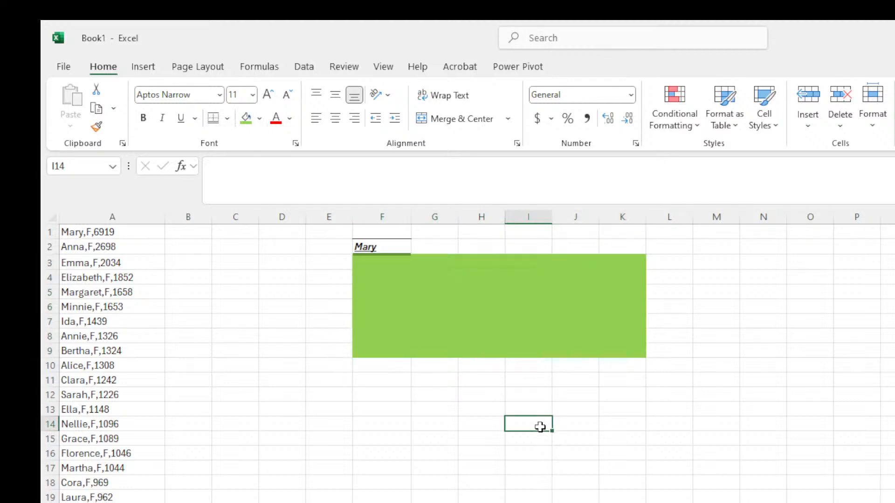
left_click(426, 392)
left_click_drag(186, 386, 543, 497)
left_click(257, 115)
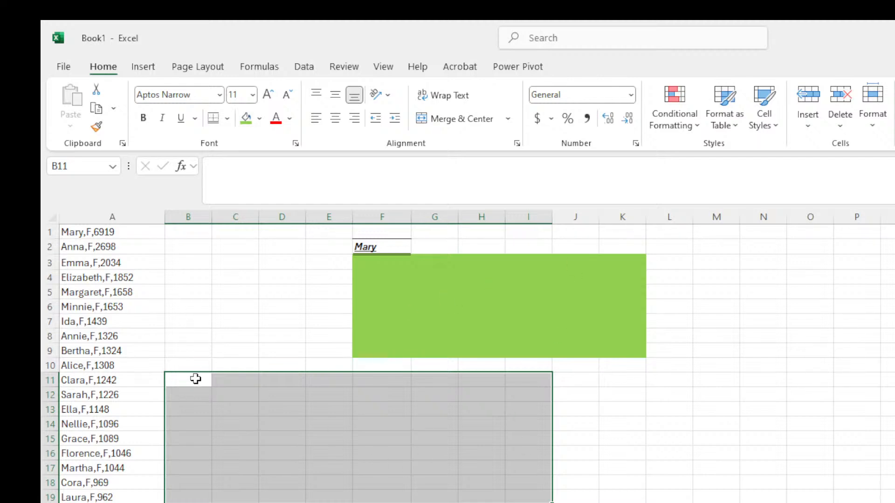
left_click_drag(196, 379, 615, 474)
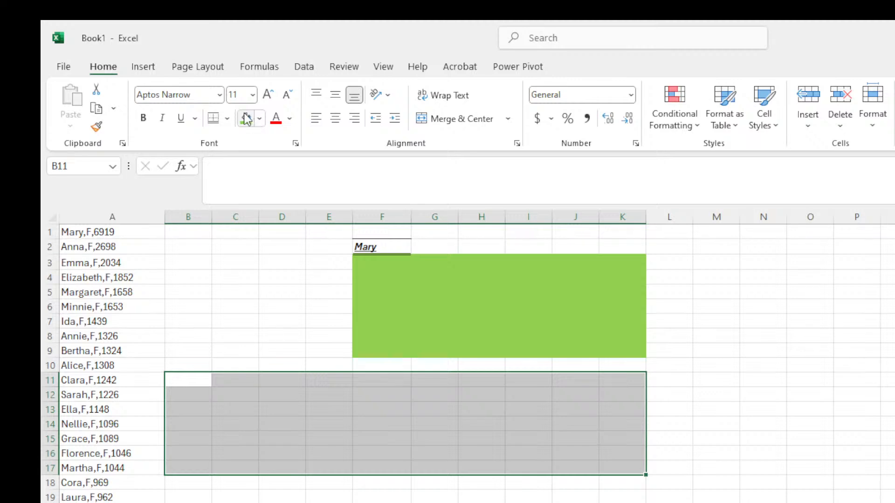
left_click(246, 119)
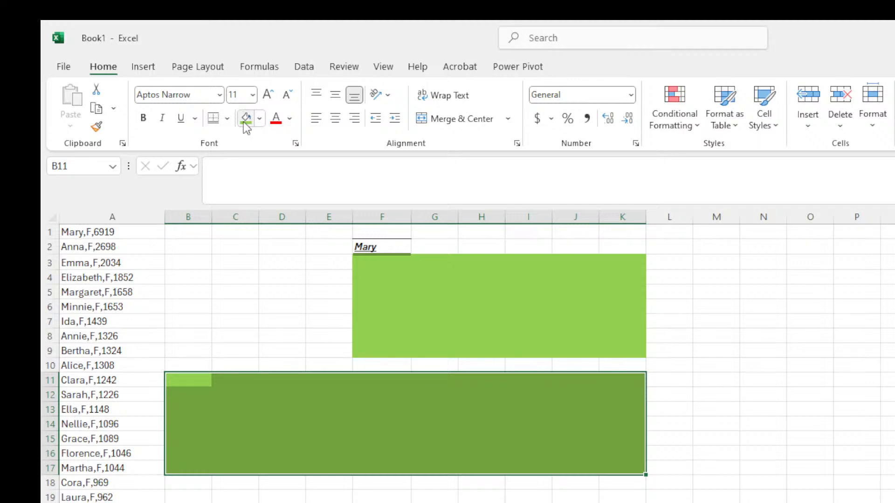
Set B11:K17 back to No Fill.
left_click(387, 325)
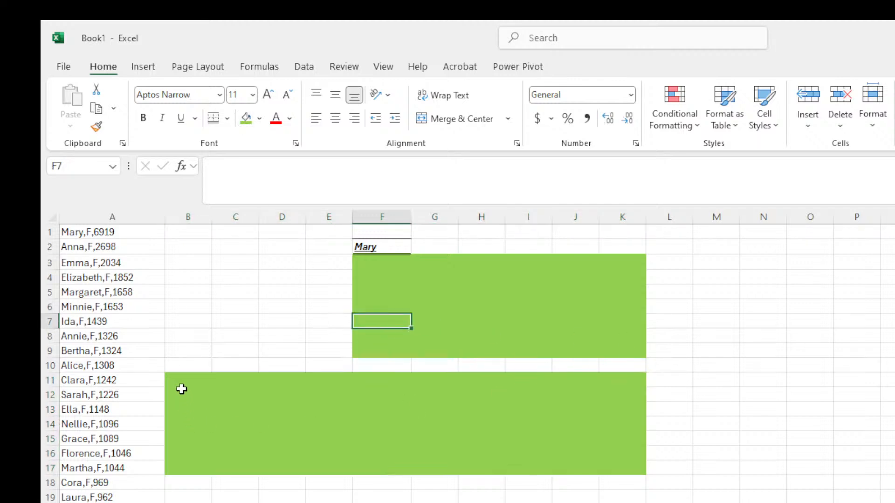
left_click_drag(180, 380, 606, 463)
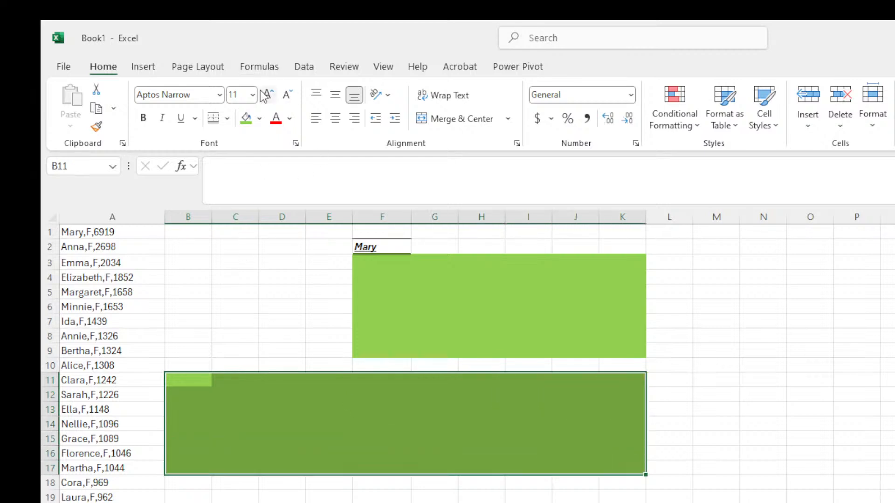
left_click(259, 117)
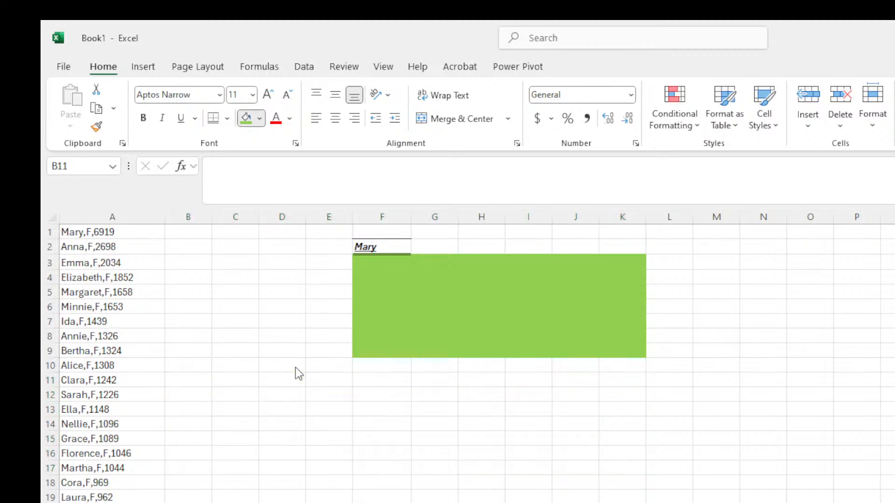
left_click(296, 367)
left_click(446, 296)
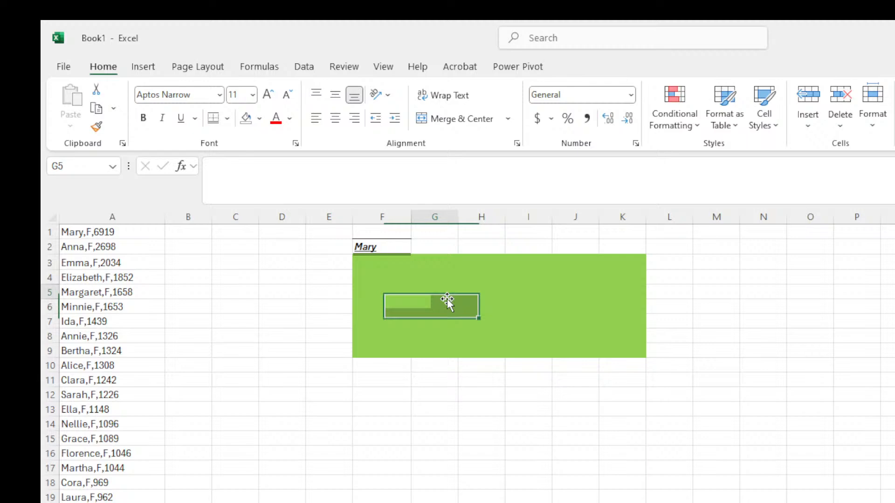
Fill the block N3:Q12 with pink from More Colors.
left_click(629, 273)
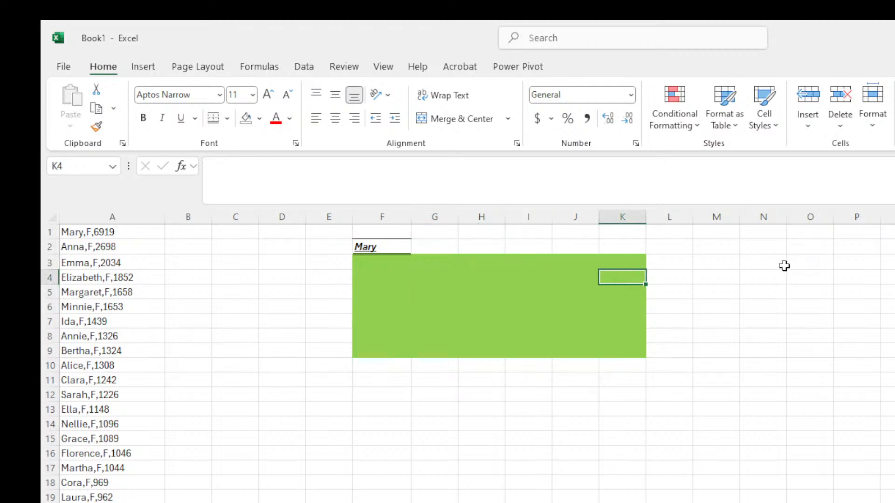
left_click_drag(784, 266, 889, 396)
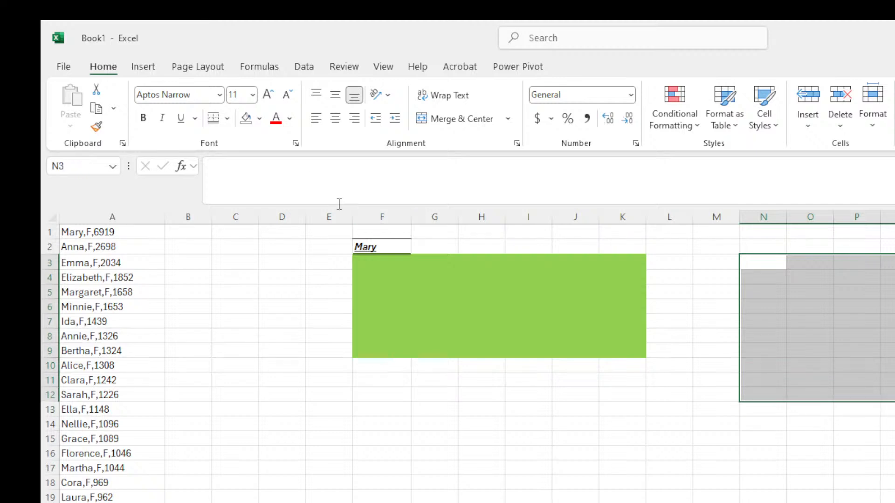
left_click(246, 118)
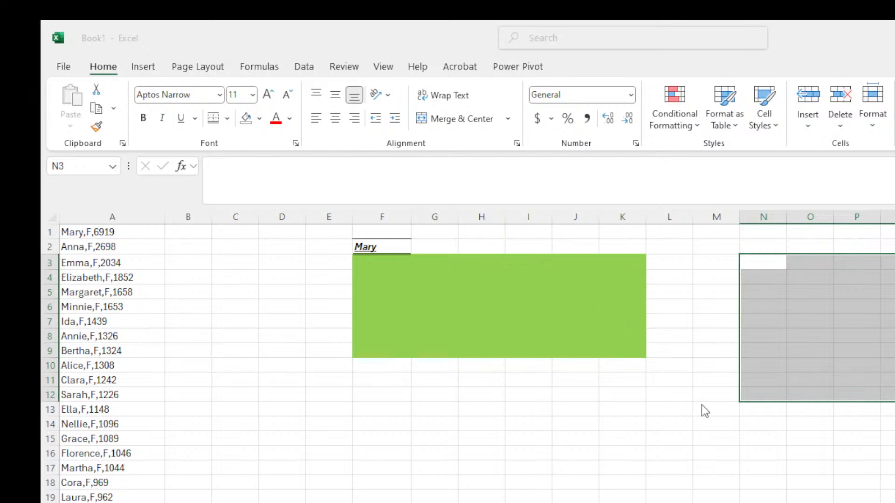
left_click(700, 236)
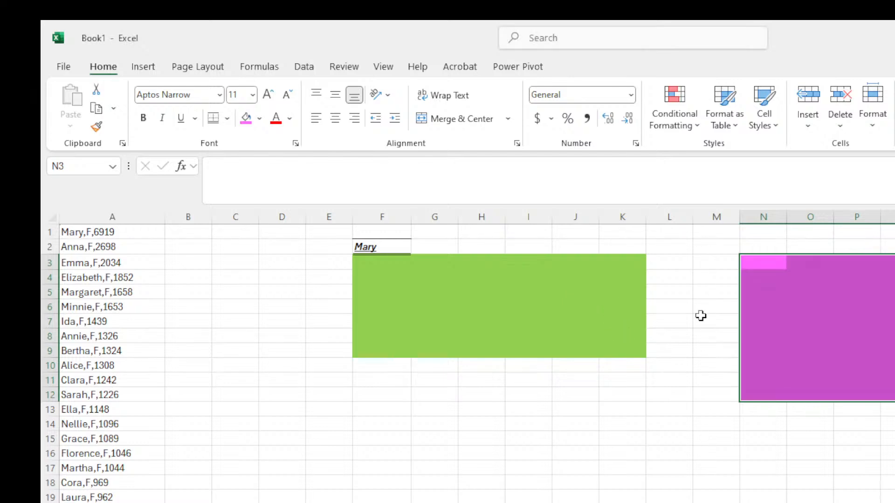
left_click(811, 307)
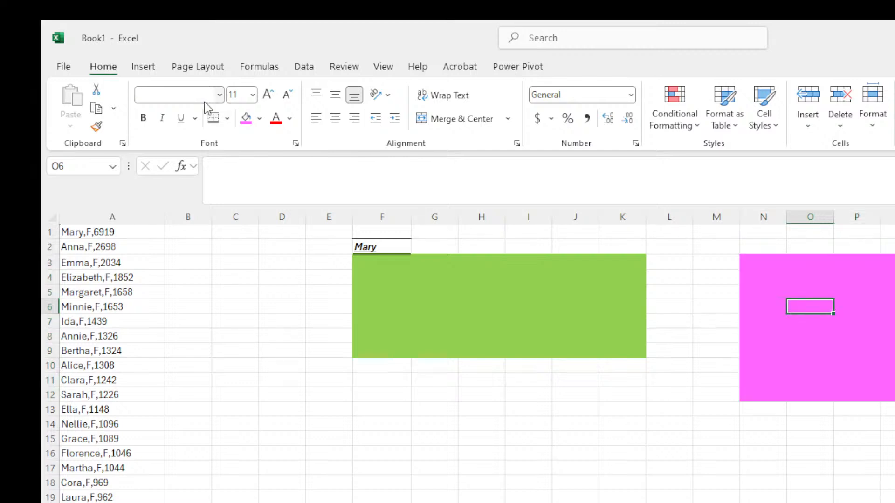
left_click(261, 122)
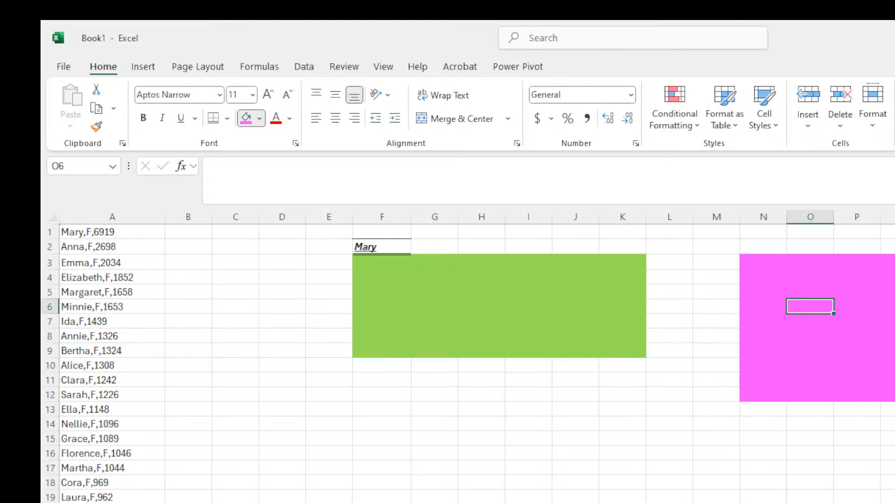
Clear the red fill and undo the magenta fill on block F12:L18.
left_click(408, 457)
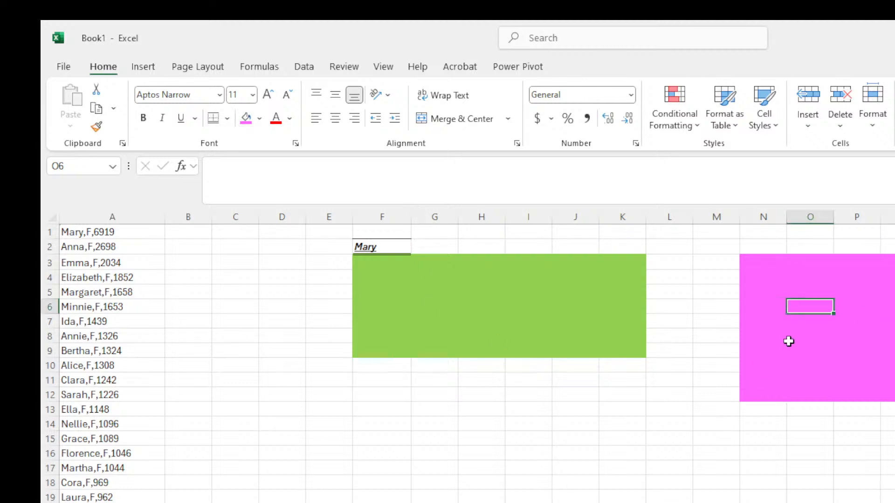
left_click_drag(394, 392, 660, 484)
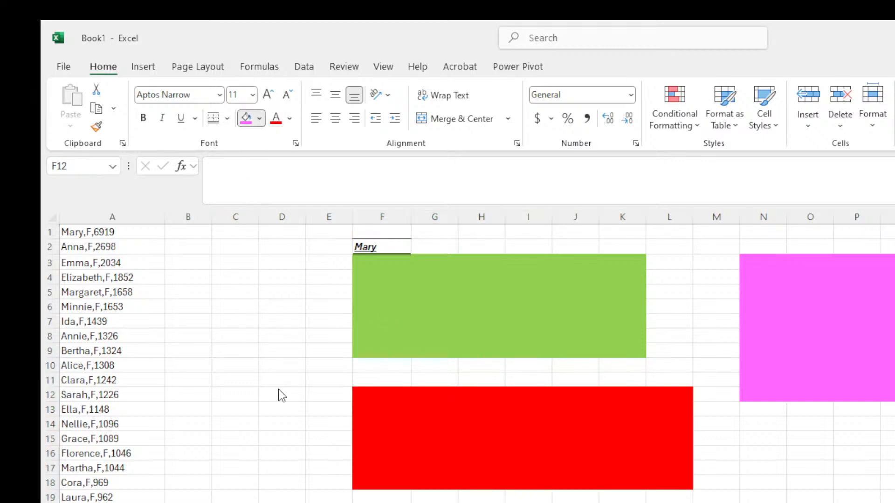
left_click(280, 423)
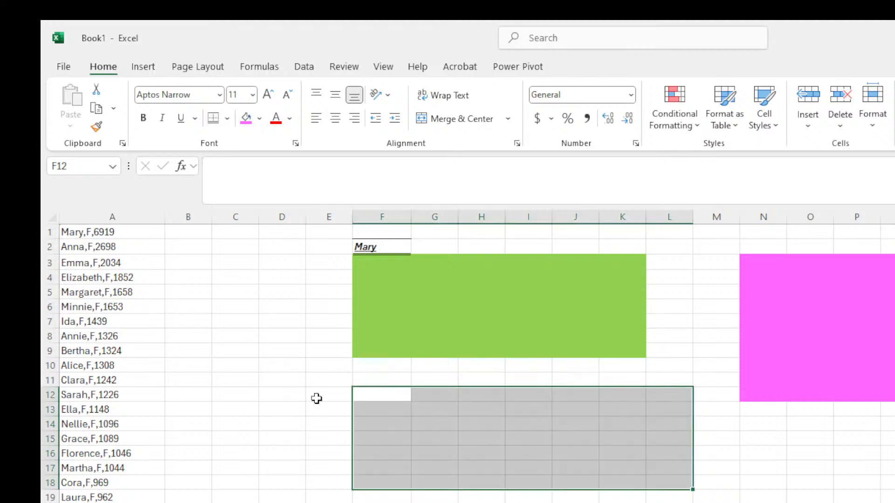
left_click(290, 354)
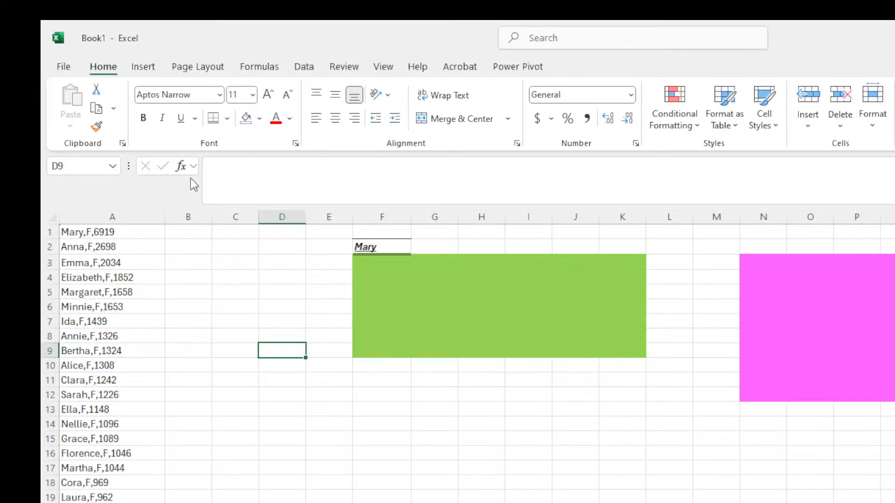
left_click_drag(362, 398, 681, 498)
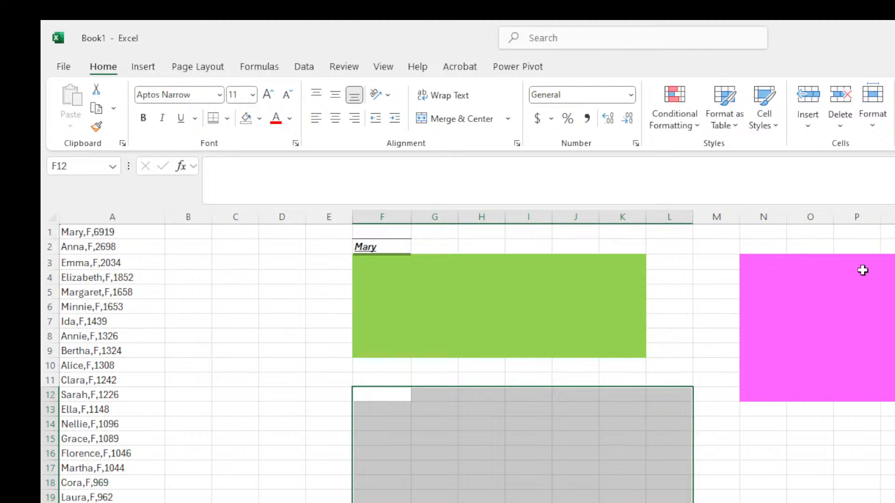
left_click(246, 119)
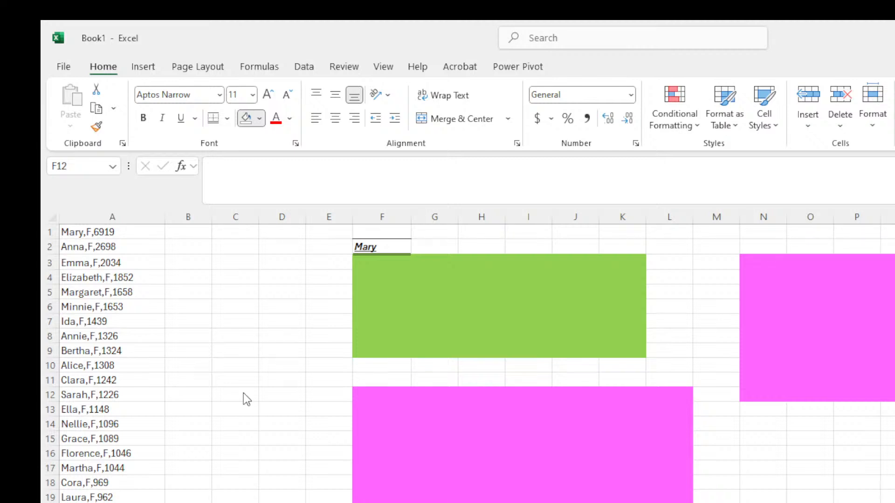
key("ctrl+z")
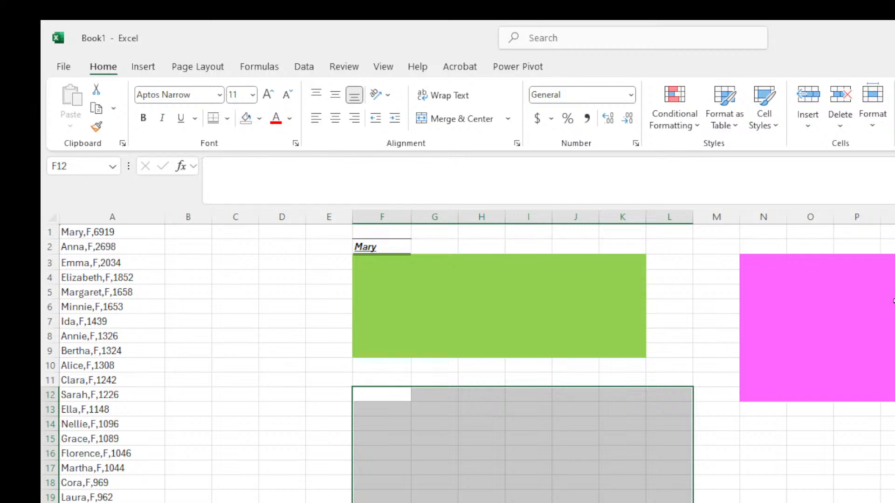
Bring up the More Colors picker for cell O6 in the pink block.
left_click(889, 290)
left_click(796, 303)
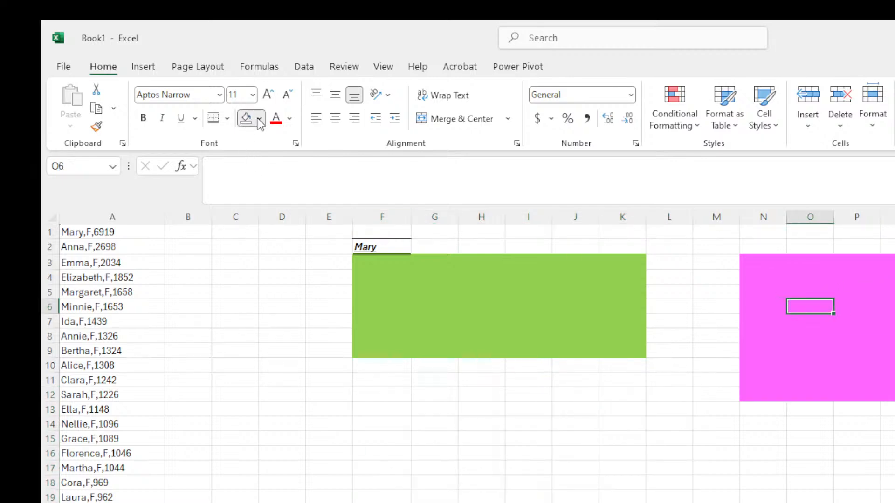
left_click(310, 443)
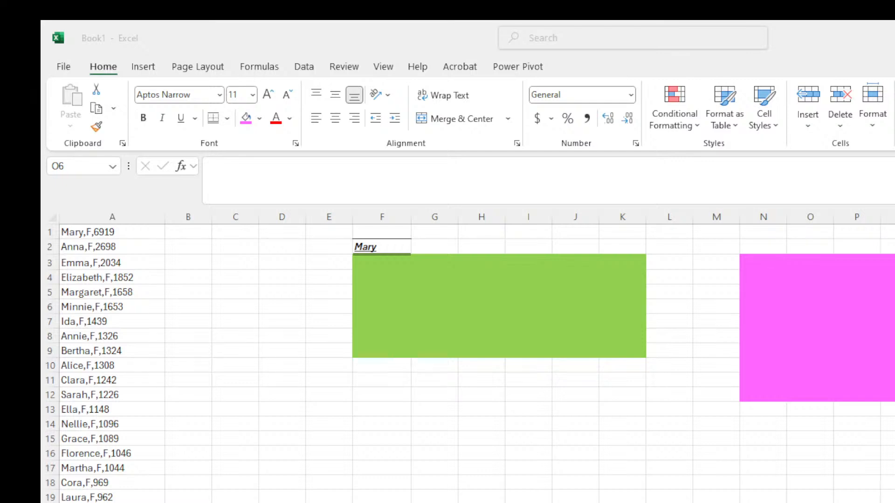
Cancel the Colors dialog and select cell F12, leaving fills unchanged.
left_click(434, 425)
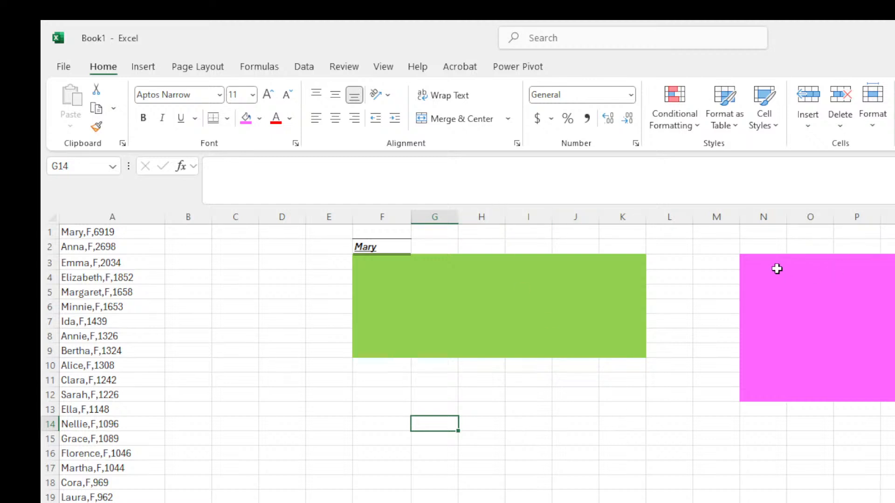
left_click(391, 401)
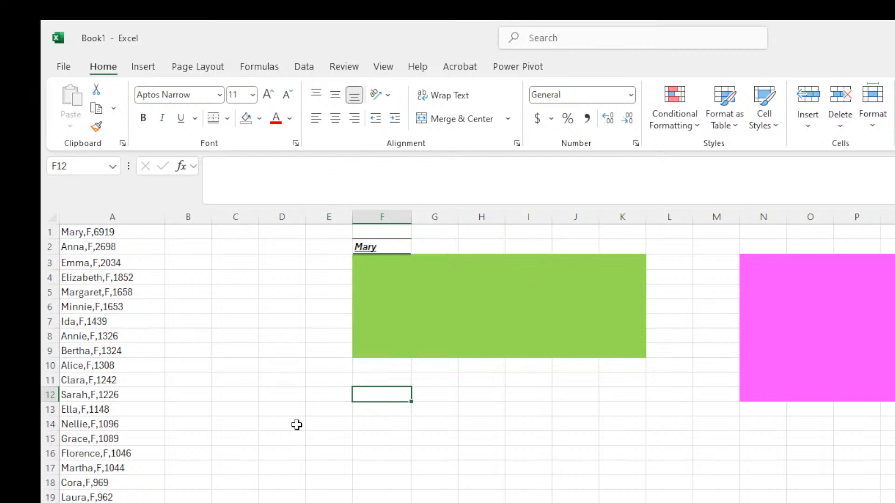
Select cell G12 and browse the fill colour choices.
left_click_drag(253, 237, 255, 248)
left_click(418, 396)
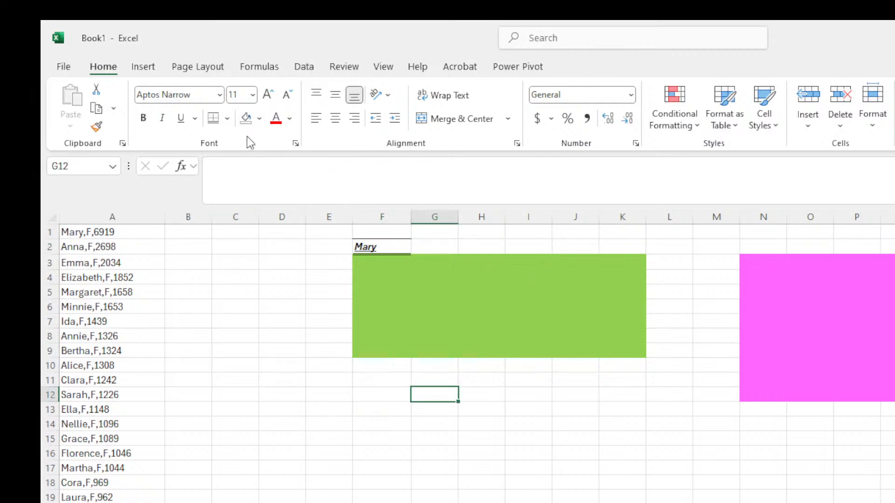
left_click(259, 120)
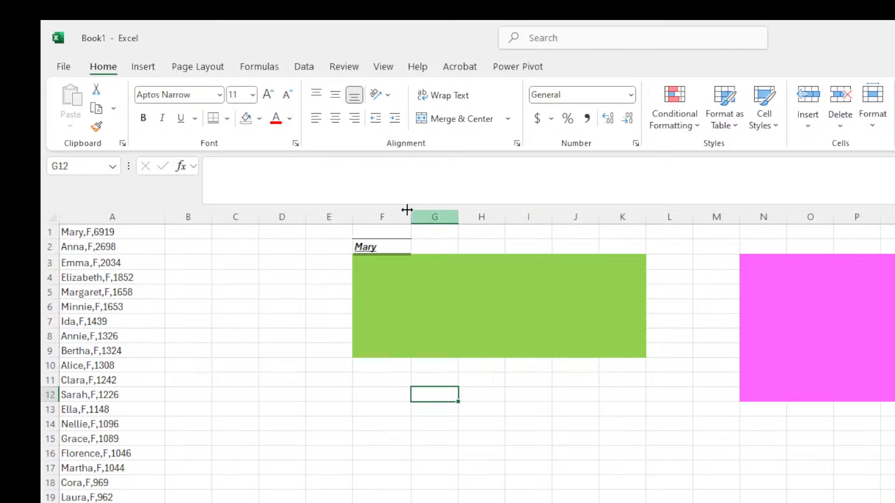
left_click(259, 120)
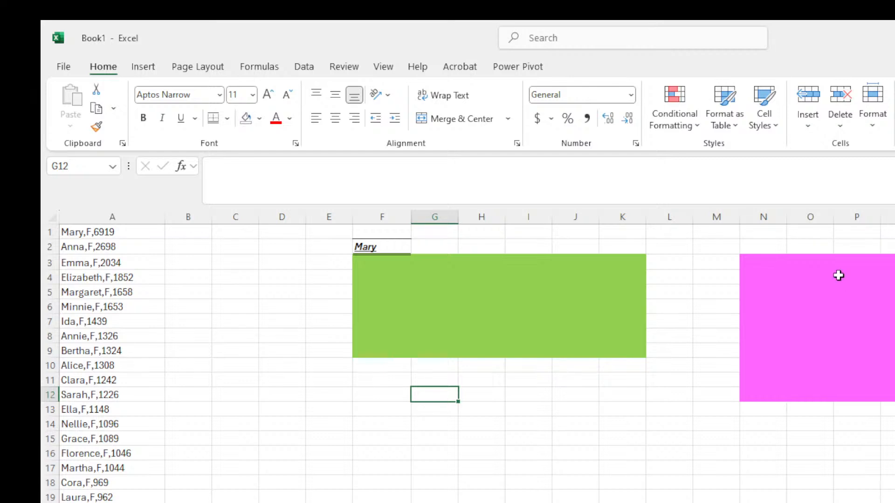
Select cells within the pink block N3:Q12, ending on P4.
left_click(885, 306)
left_click_drag(774, 267, 892, 395)
left_click(893, 336)
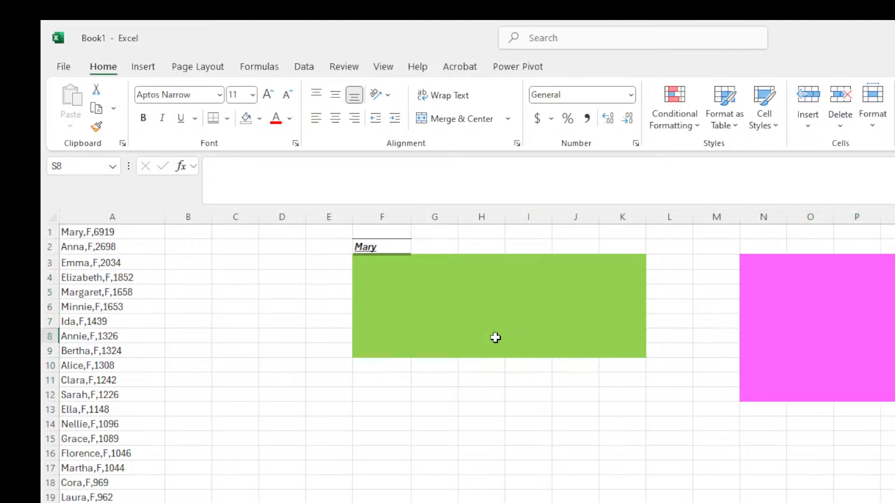
left_click(742, 267)
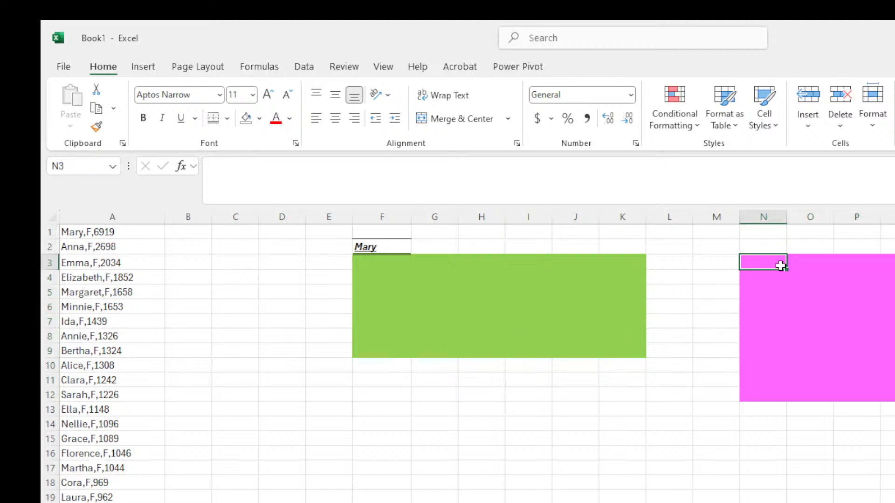
left_click(831, 261)
left_click(893, 263)
left_click(893, 263)
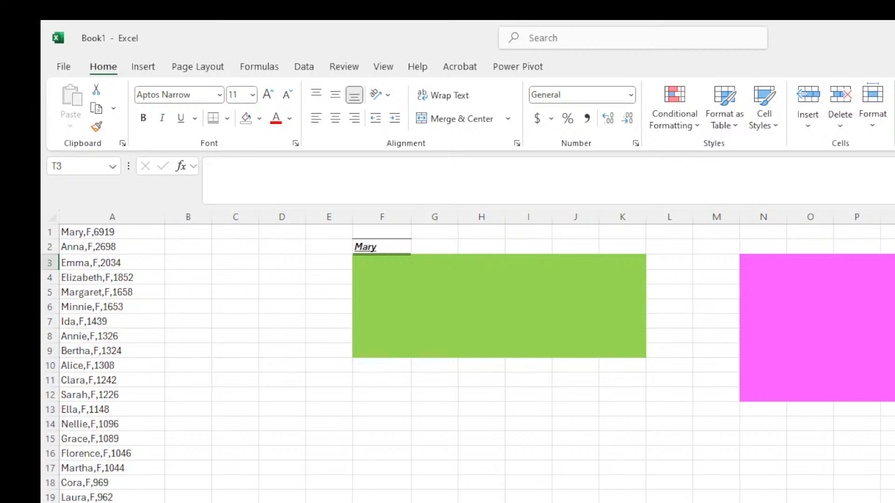
left_click(893, 263)
left_click(759, 263)
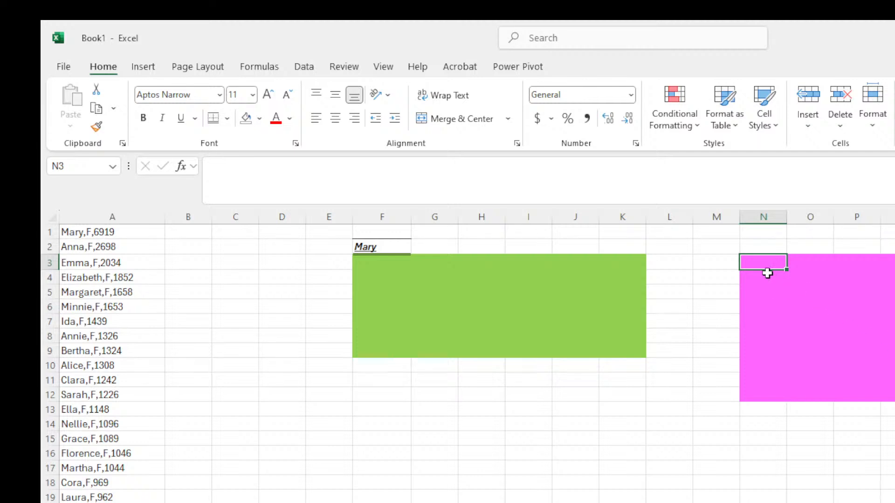
left_click(863, 294)
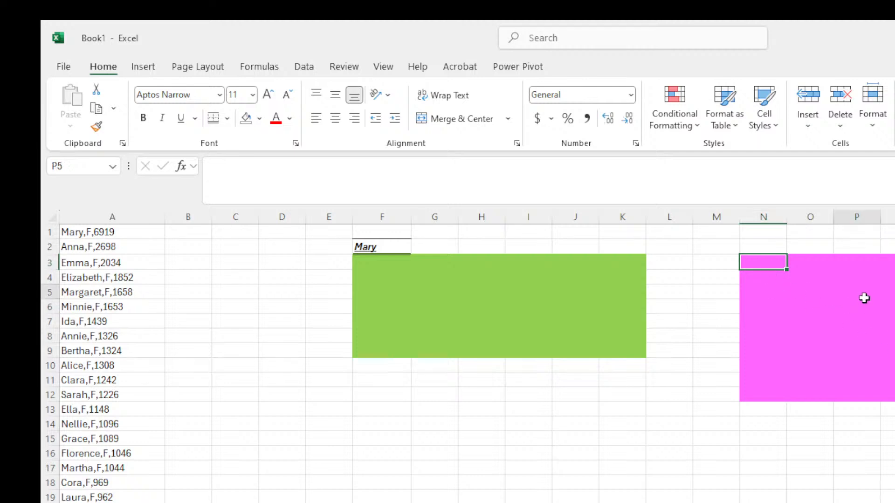
left_click(894, 307)
left_click(796, 279)
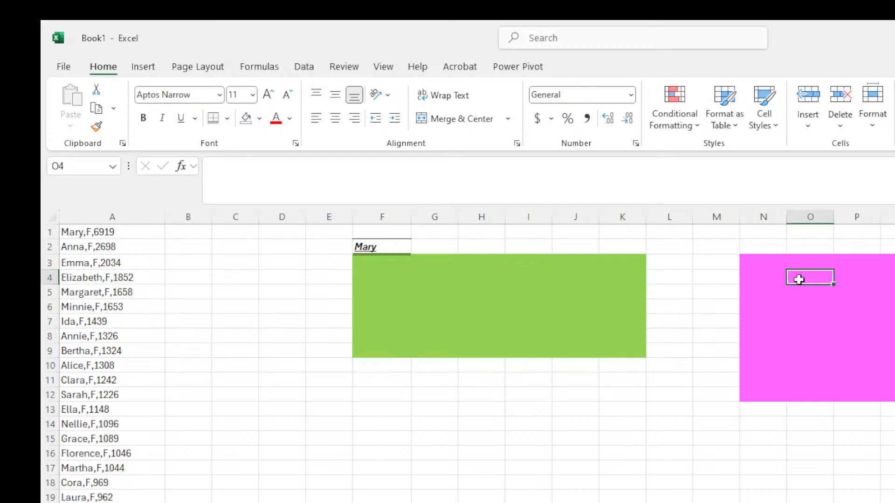
left_click(890, 279)
left_click(894, 322)
left_click(805, 296)
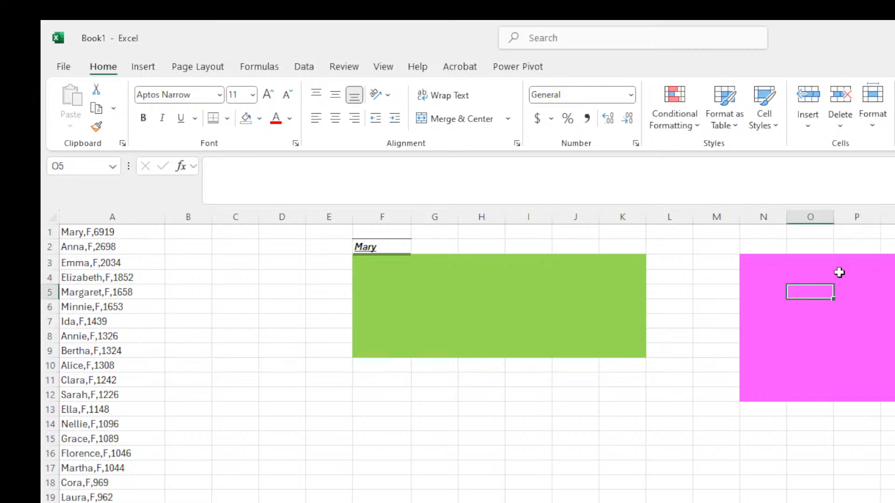
left_click(839, 273)
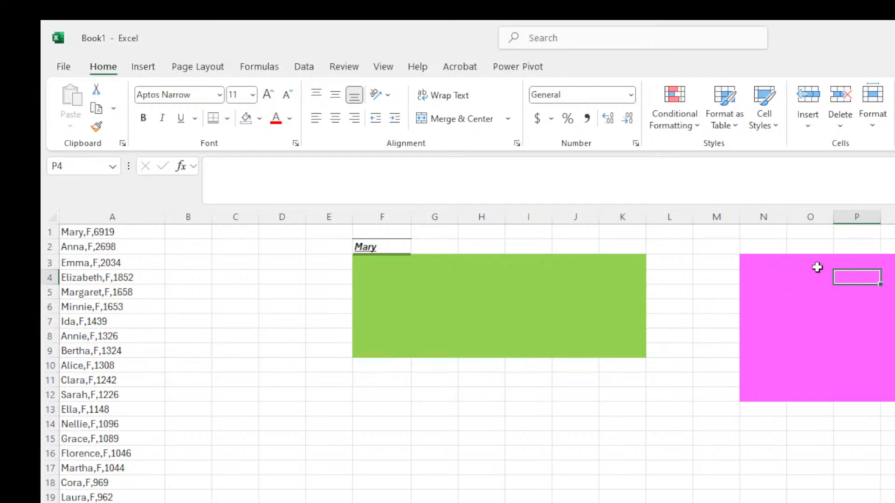
Pick the pink block's magenta as the fill colour in More Colors.
left_click(259, 118)
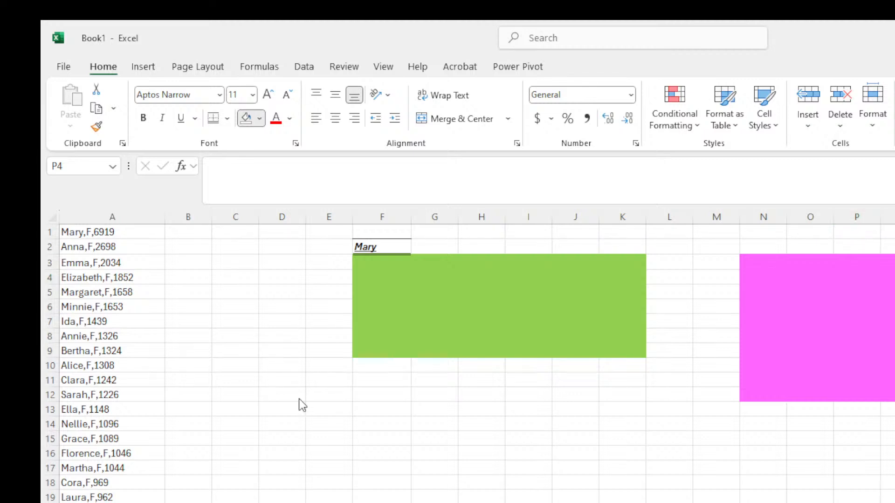
left_click(300, 448)
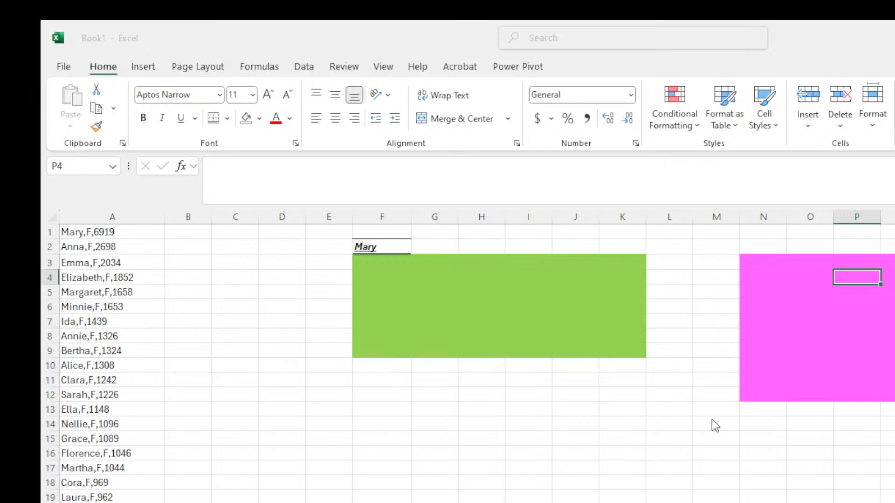
left_click(703, 236)
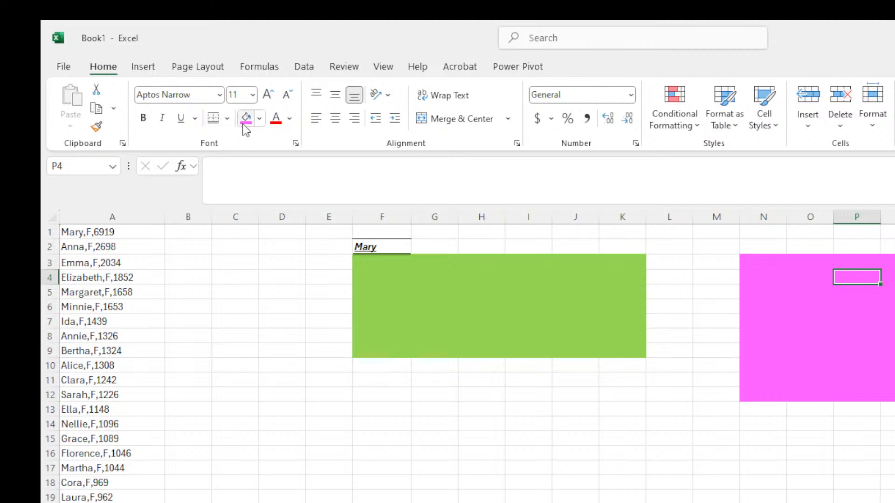
left_click_drag(264, 350, 536, 498)
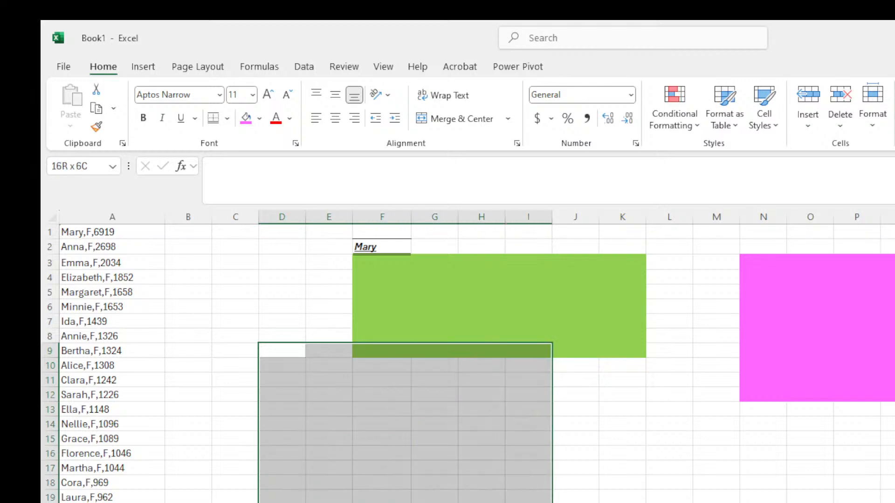
left_click_drag(317, 422, 623, 502)
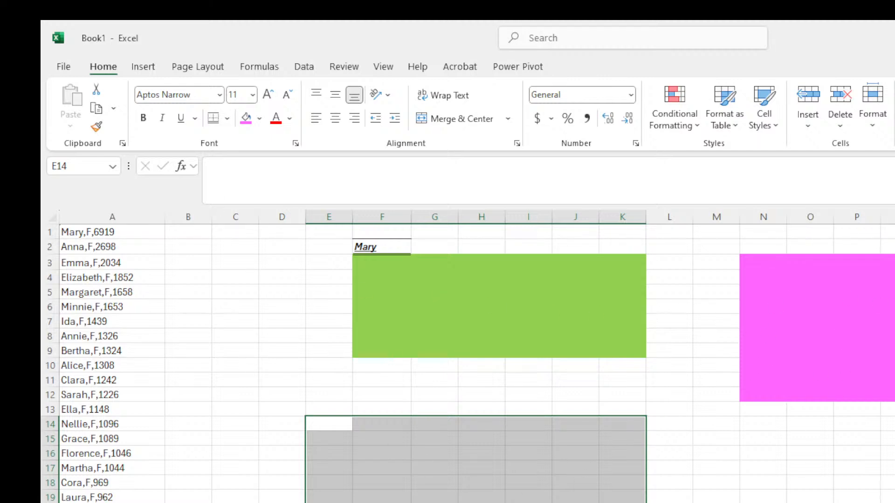
left_click(238, 121)
left_click(576, 502)
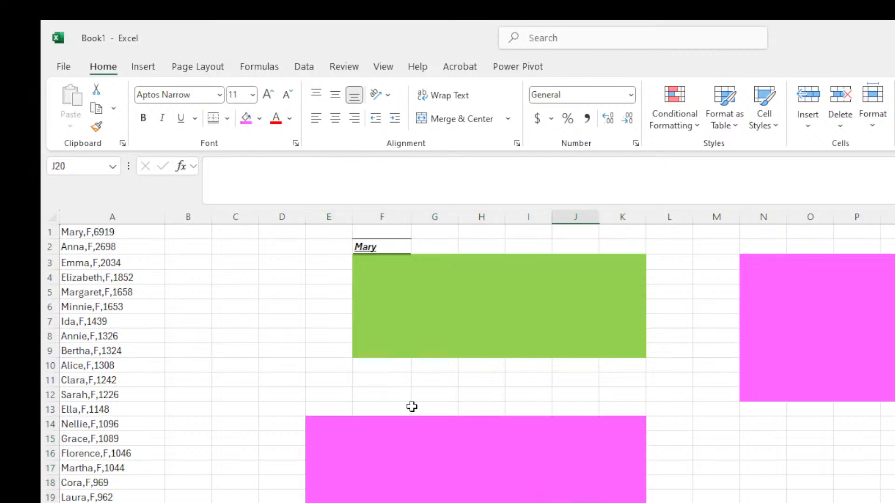
left_click_drag(330, 424, 633, 502)
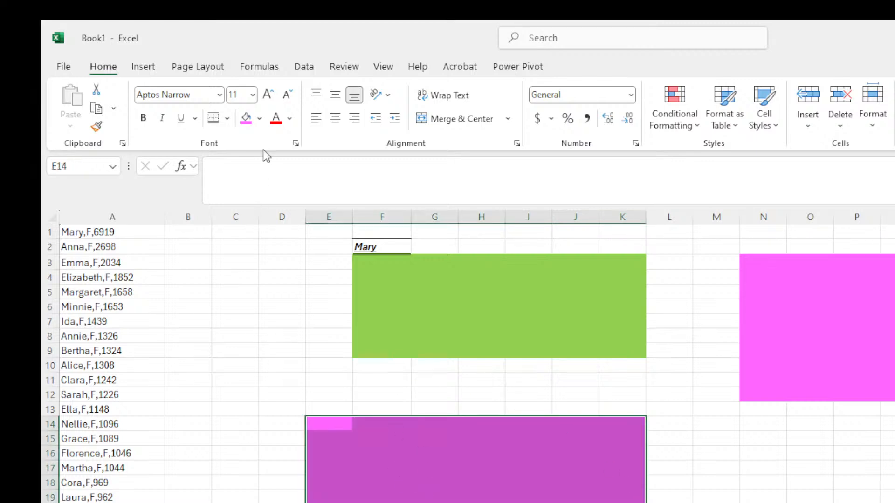
left_click(328, 414)
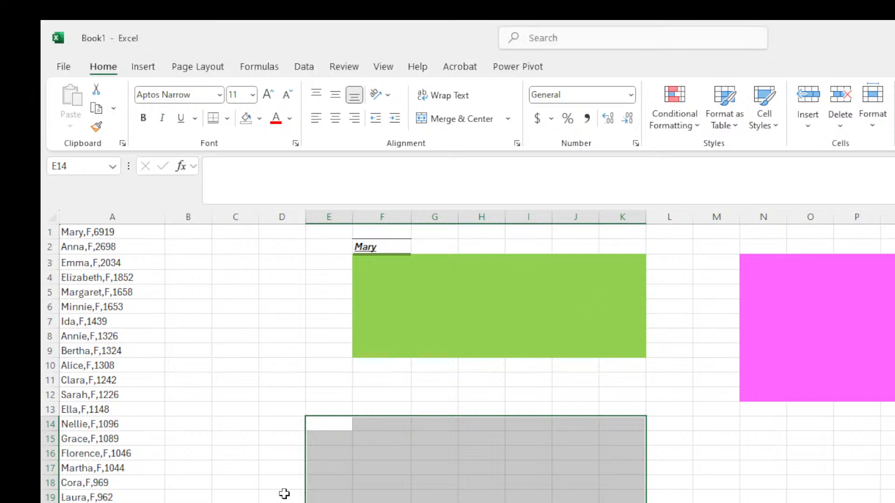
left_click(255, 406)
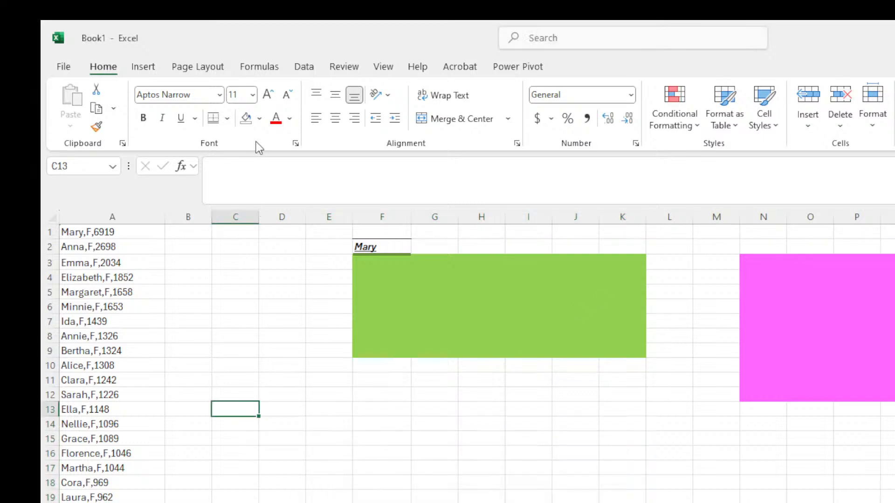
left_click(315, 422)
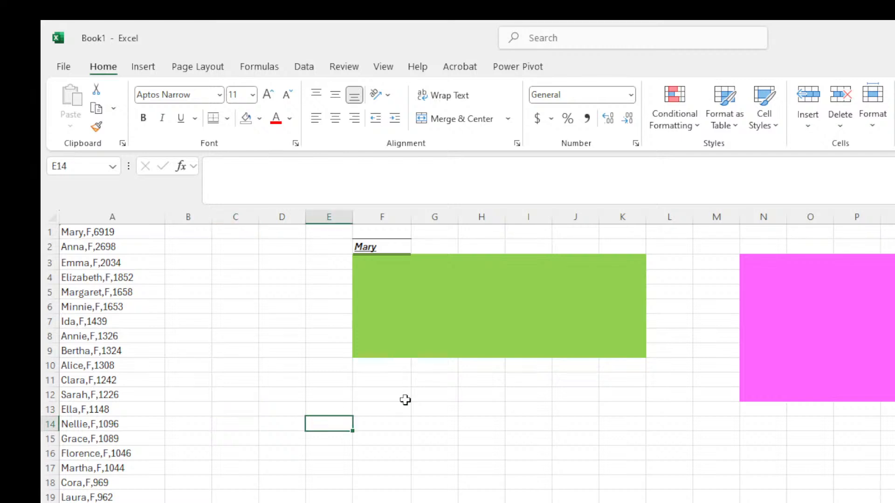
left_click(420, 395)
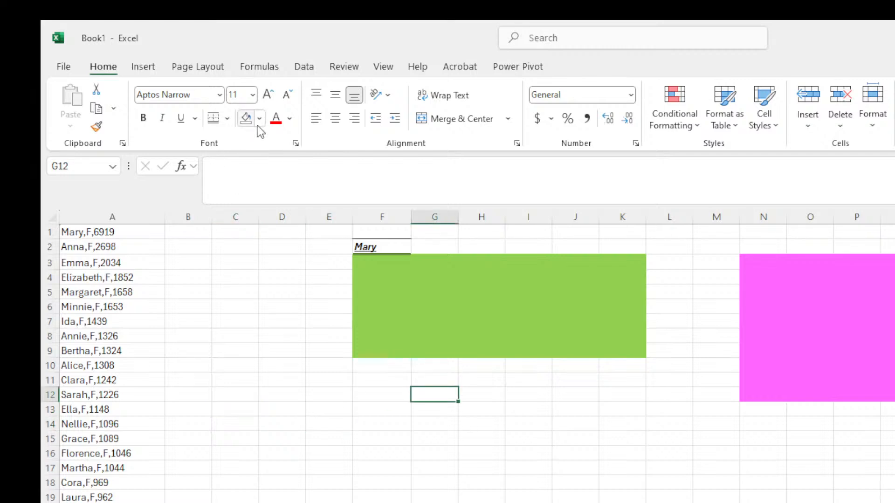
left_click(261, 437)
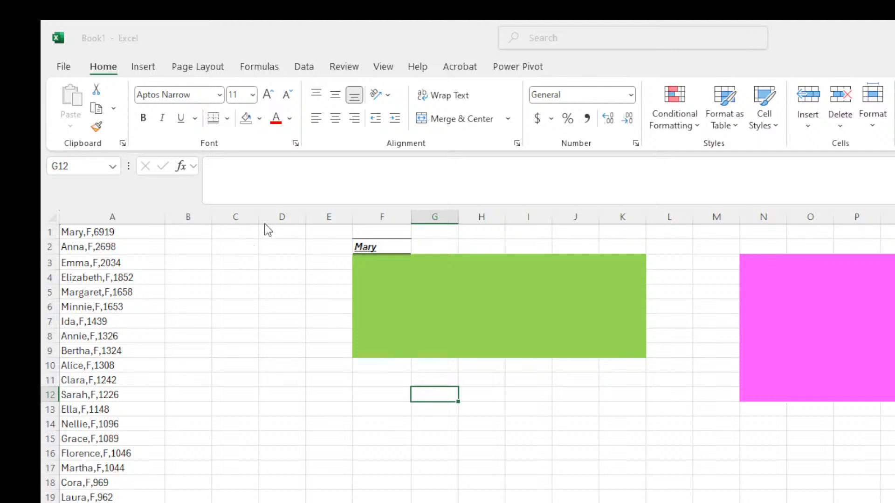
left_click(657, 236)
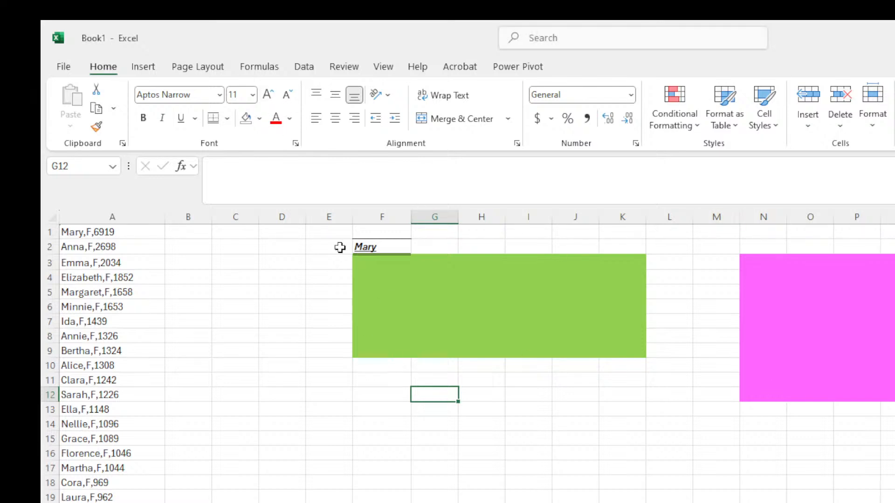
left_click(363, 248)
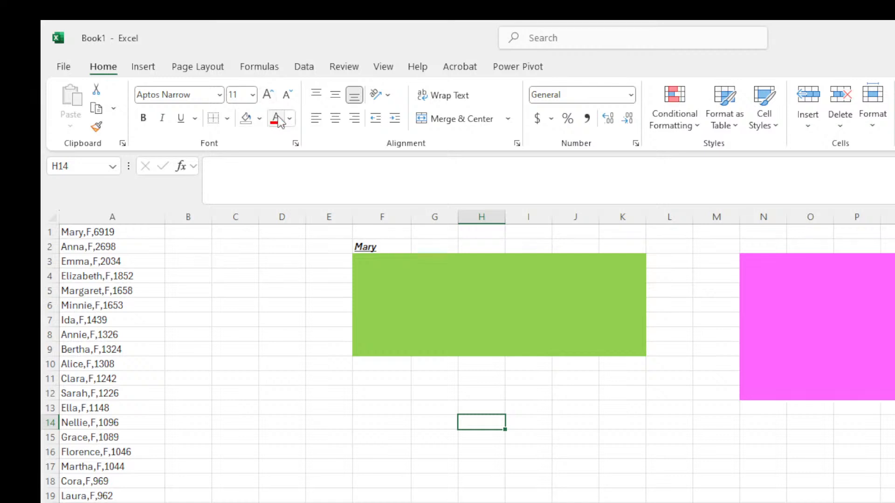
Clear the green and pink fills from F3:U14.
left_click(360, 247)
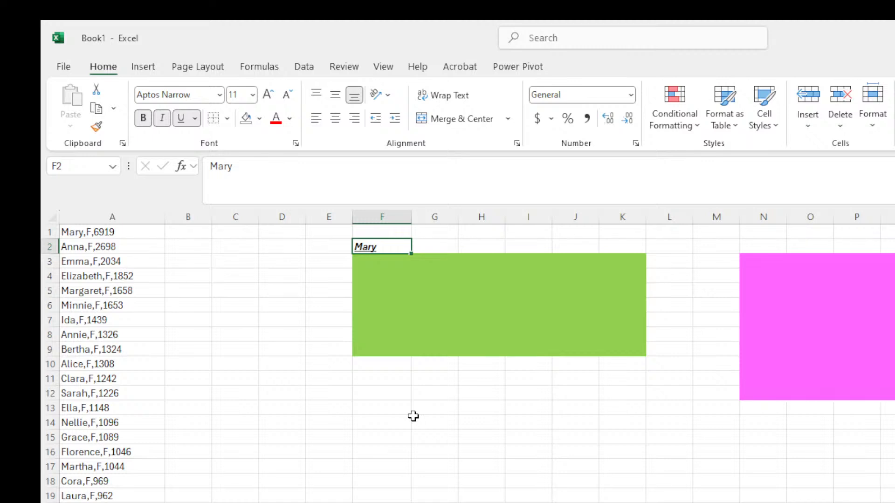
left_click(359, 265)
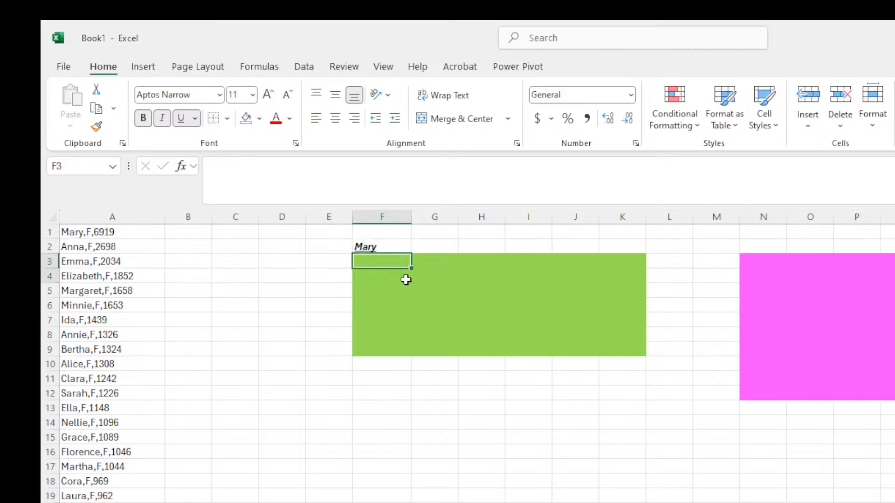
mouse_move(403, 266)
left_mouse_down()
mouse_move(781, 323)
mouse_move(893, 373)
mouse_move(892, 425)
left_mouse_up()
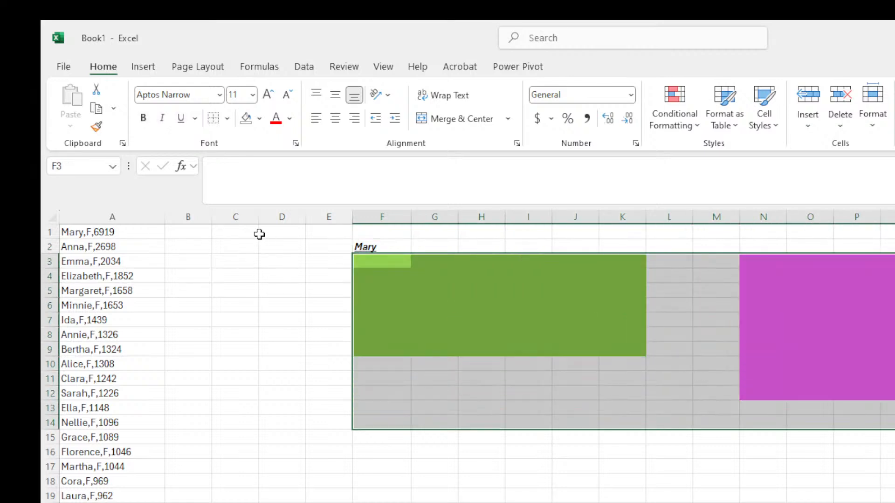
left_click(242, 124)
left_click(437, 420)
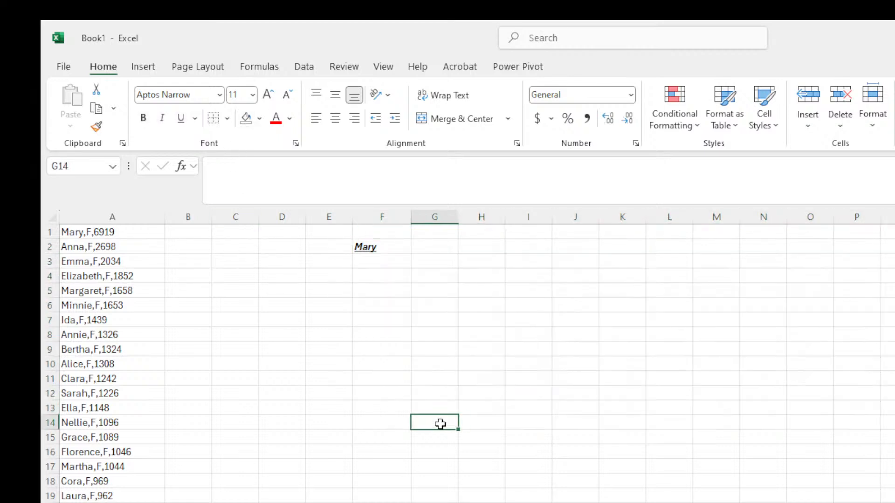
Make Mary in F2 bold, with italic and underline turned back off.
left_click(365, 245)
key("ctrl+b")
key("ctrl+i")
key("ctrl+u")
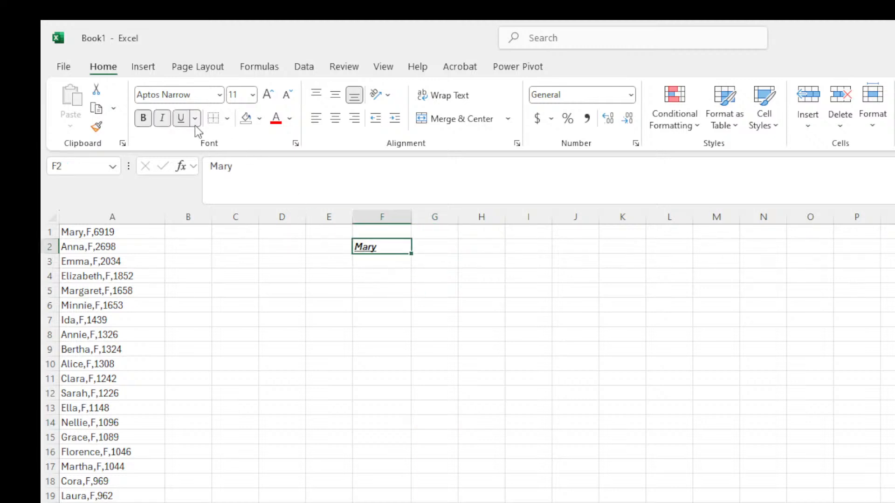
left_click(164, 125)
left_click(183, 122)
left_click(480, 347)
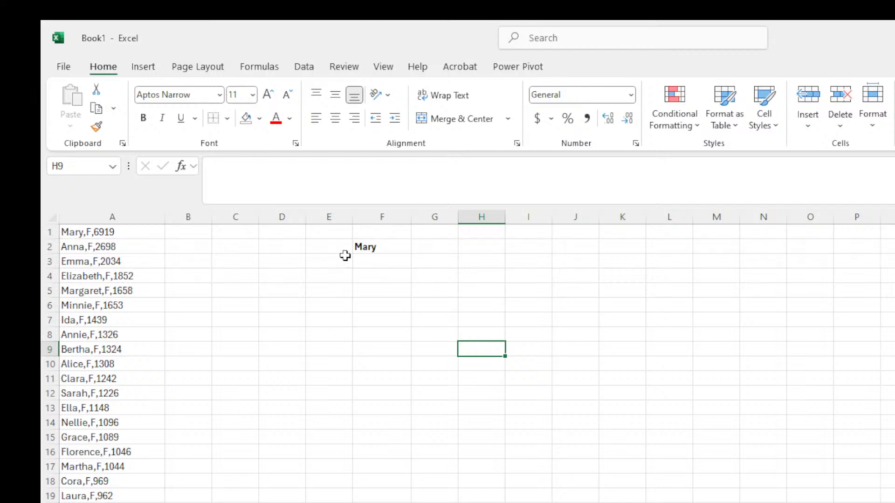
left_click(369, 243)
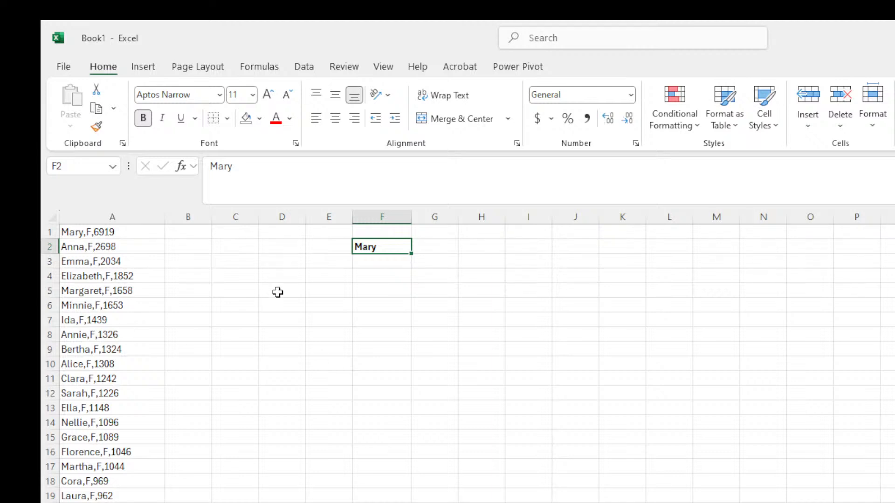
Fill E2:G3 around the Mary title with dark navy.
left_click_drag(278, 291, 656, 316)
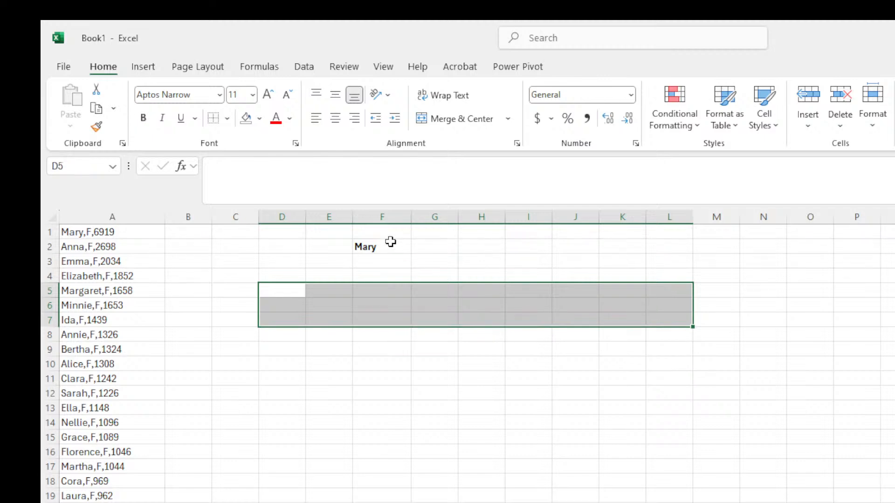
left_click_drag(347, 242, 419, 246)
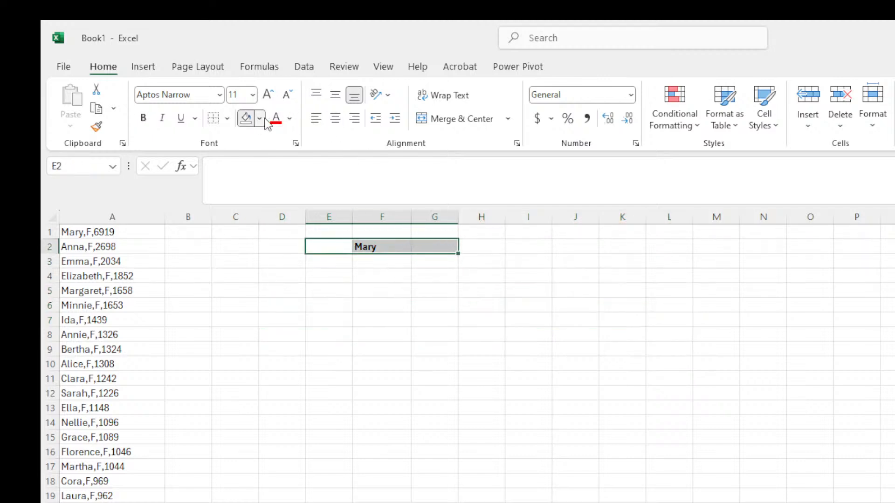
left_click(312, 185)
left_click(548, 345)
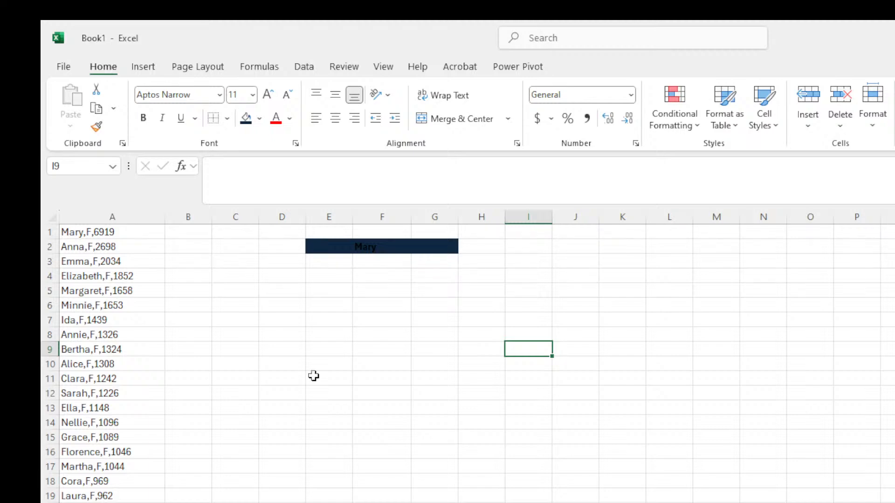
Set the font colour of Mary in F2 to white.
left_click(338, 244)
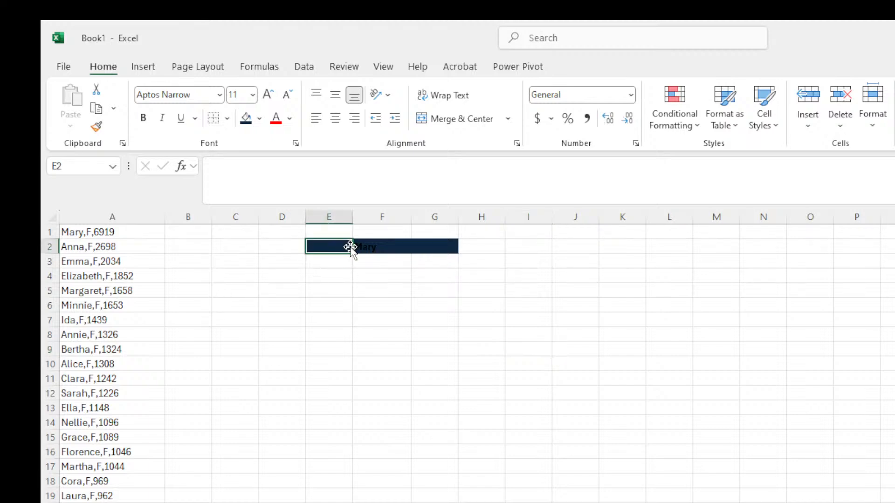
left_click(373, 246)
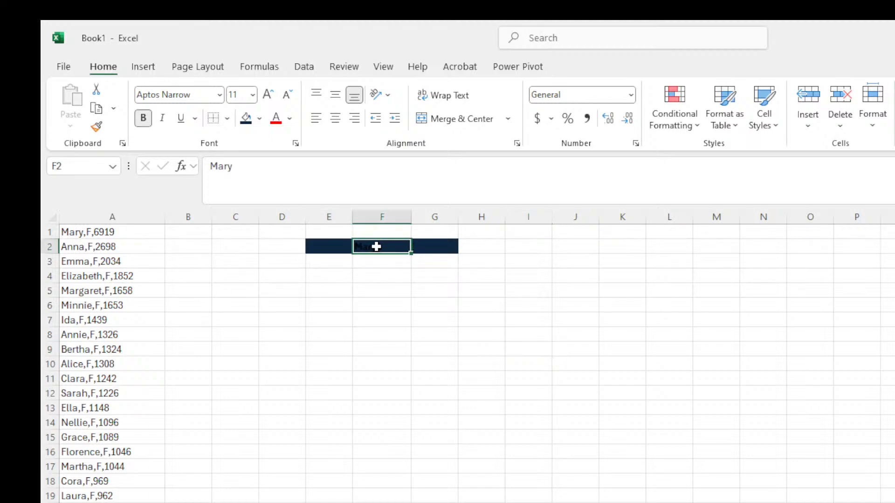
left_click(294, 125)
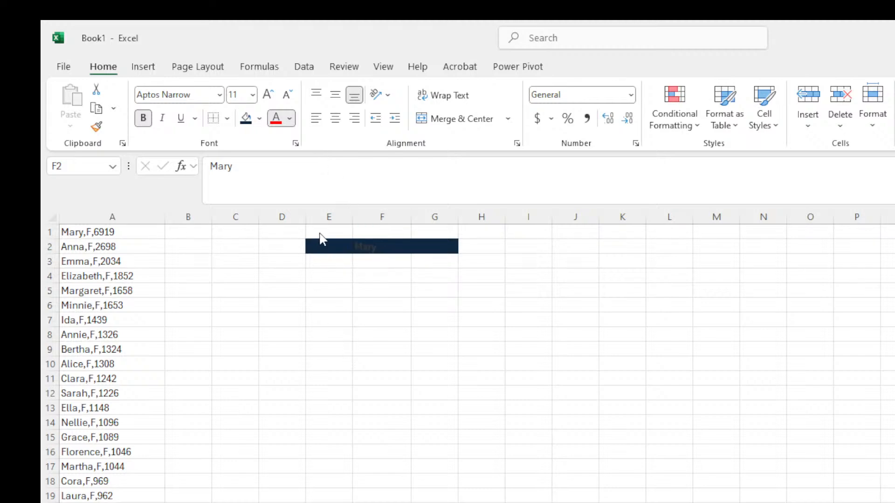
left_click(711, 376)
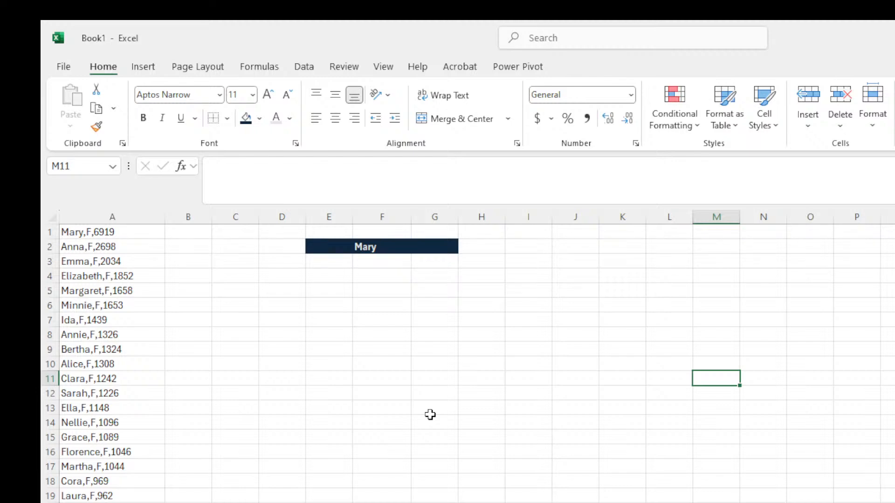
left_click(335, 246)
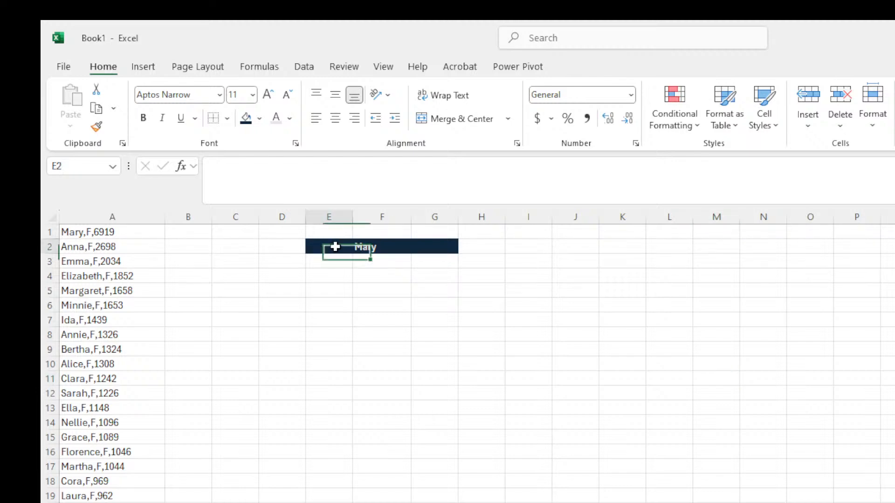
left_click_drag(335, 247, 427, 246)
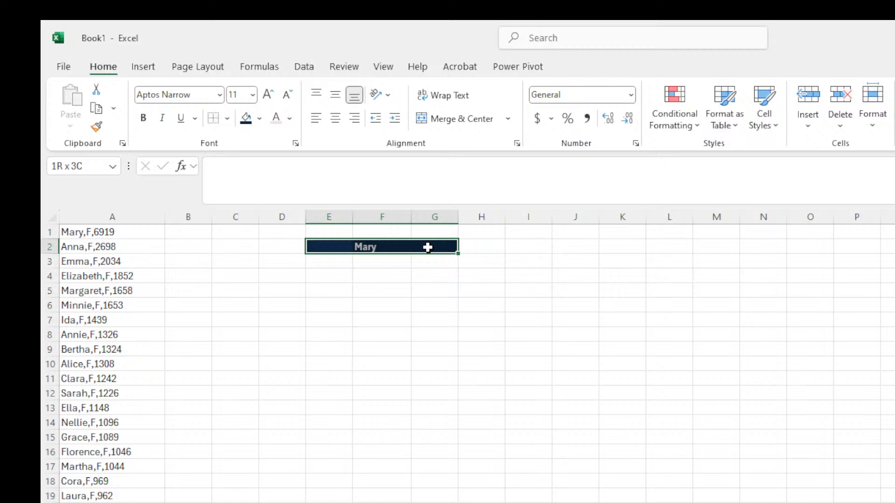
left_click(326, 302)
left_click_drag(332, 248, 406, 259)
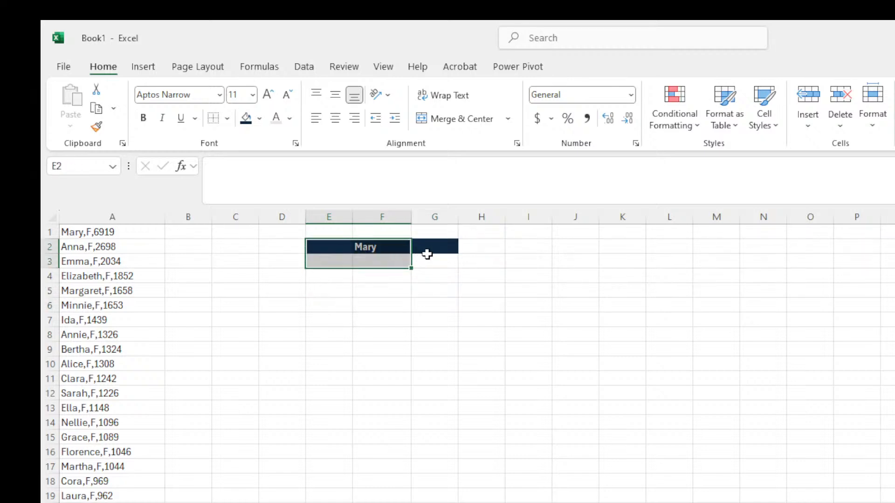
left_click(441, 246)
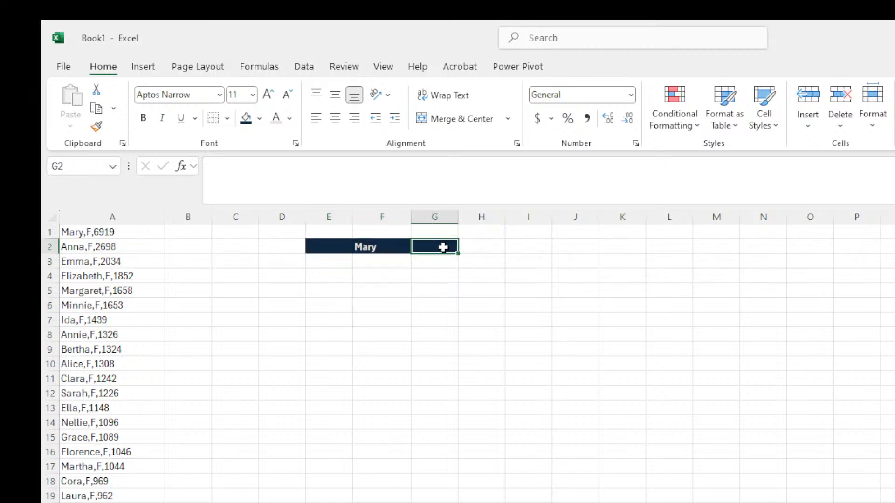
left_click(337, 252)
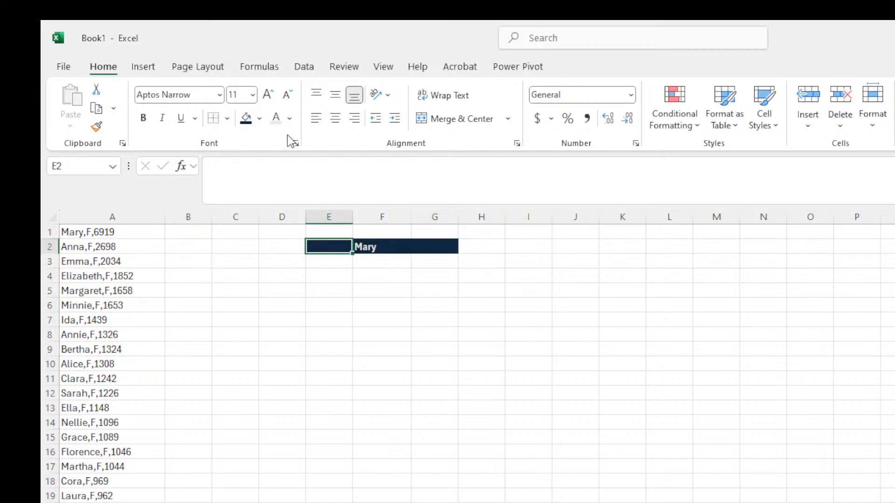
left_click(373, 250)
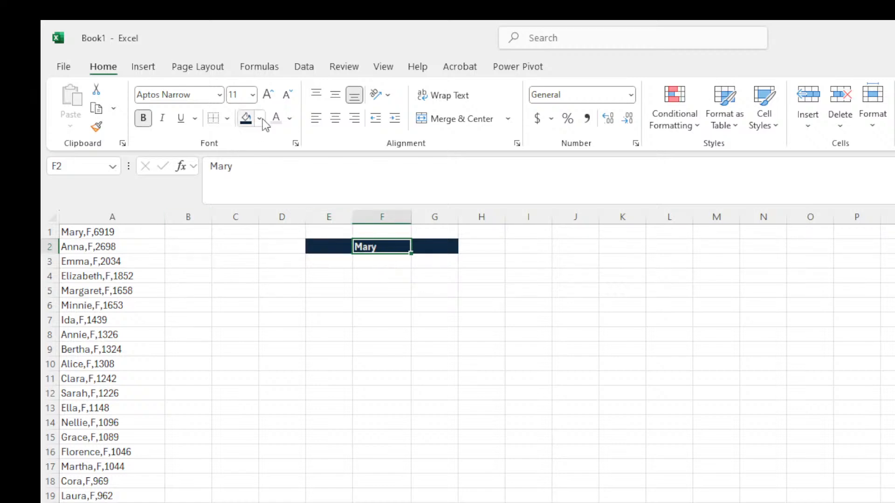
left_click(313, 251)
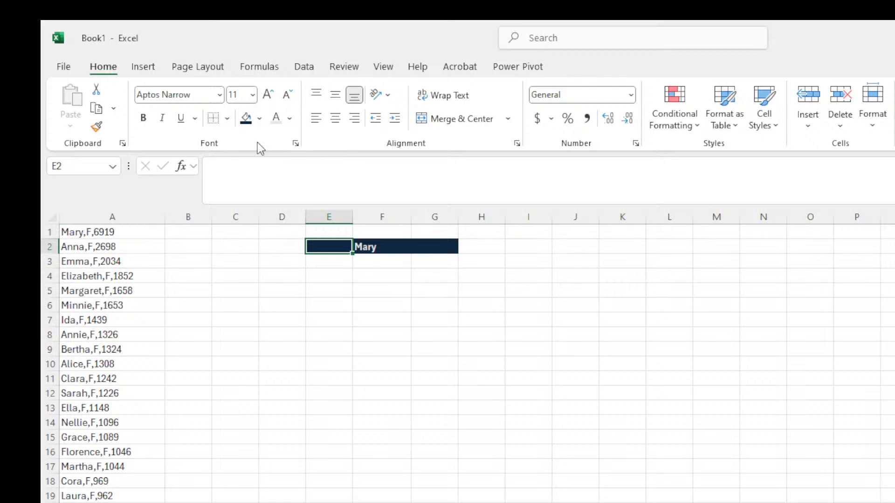
left_click(367, 244)
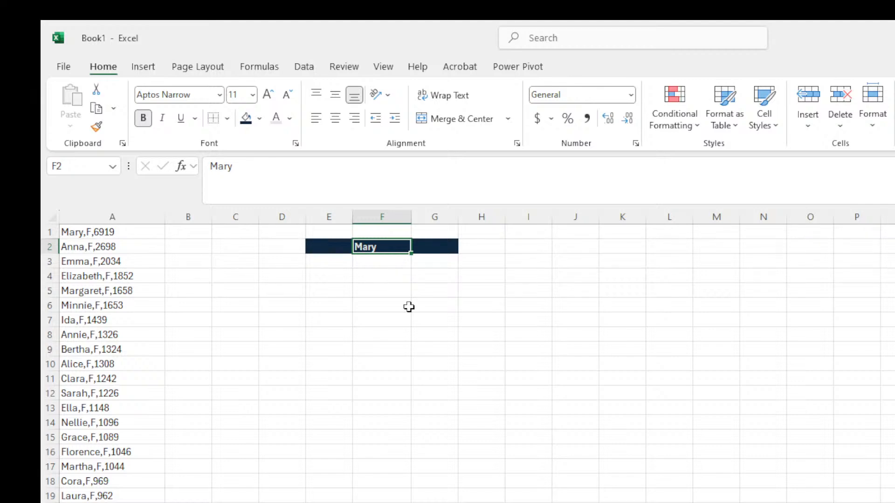
Try Aptos Display, Alasassy Caps and Algerian fonts on the Mary title in F2.
left_click(220, 95)
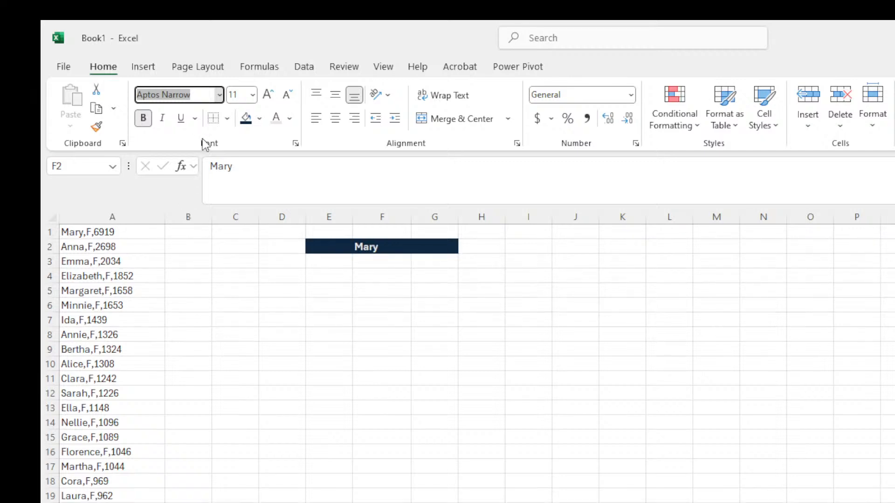
key("Escape")
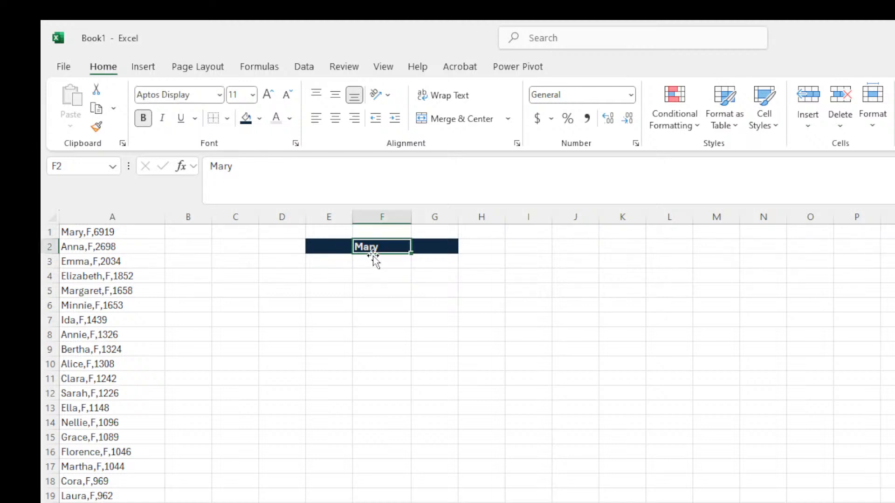
left_click(222, 95)
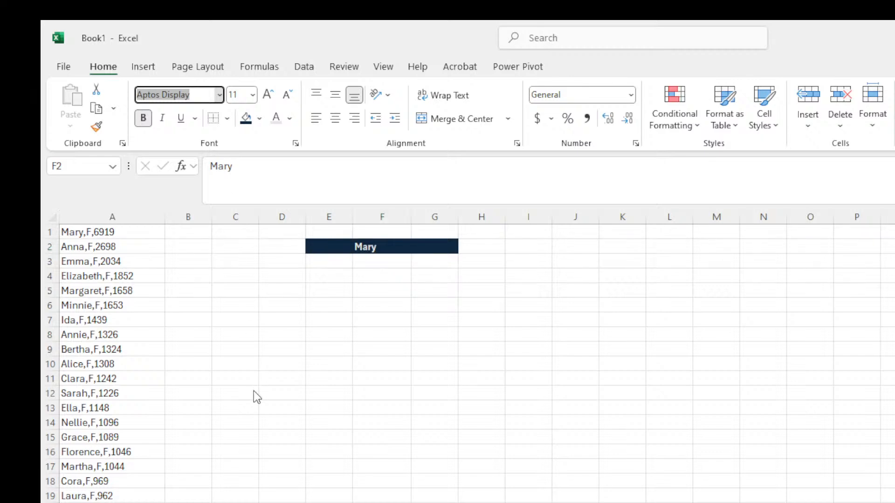
key("Return")
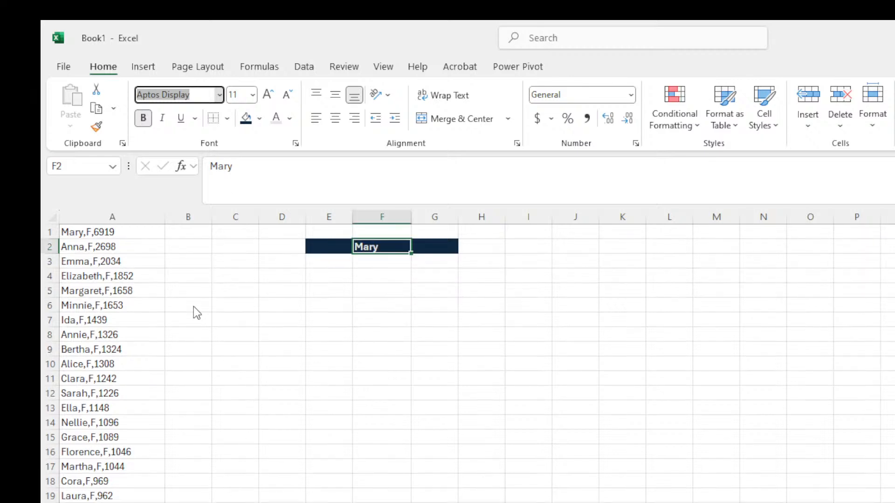
left_click(486, 335)
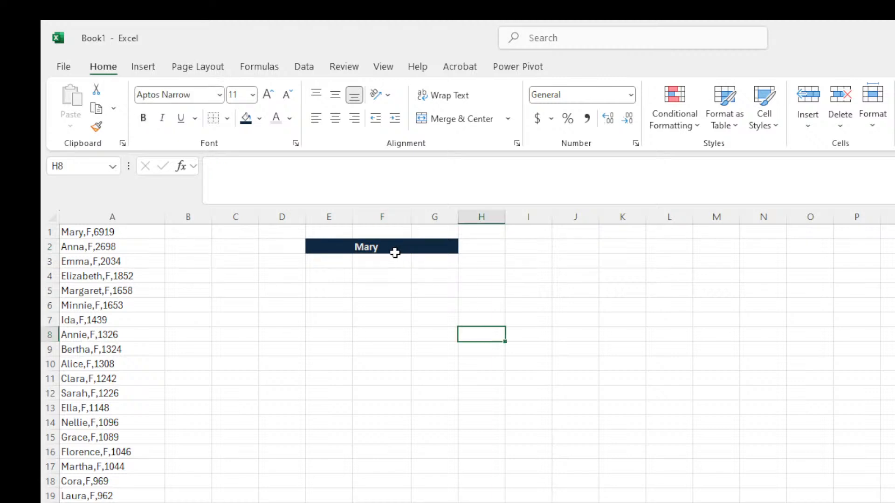
left_click(394, 252)
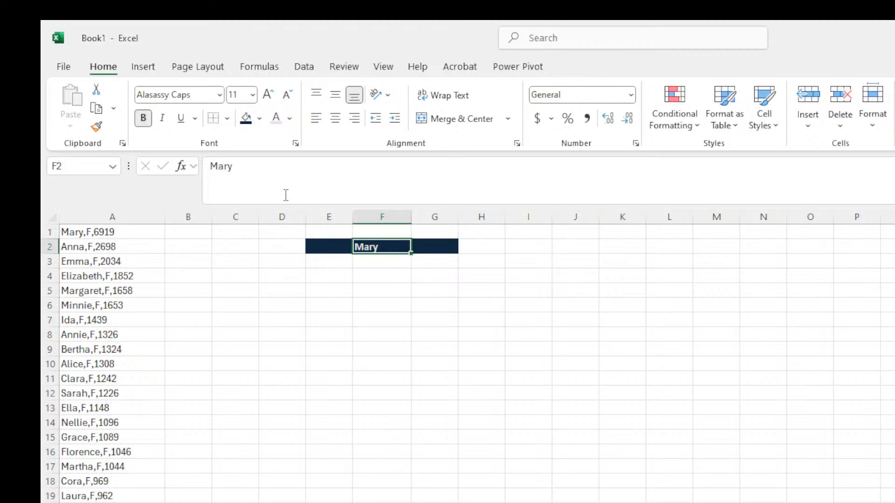
left_click(212, 95)
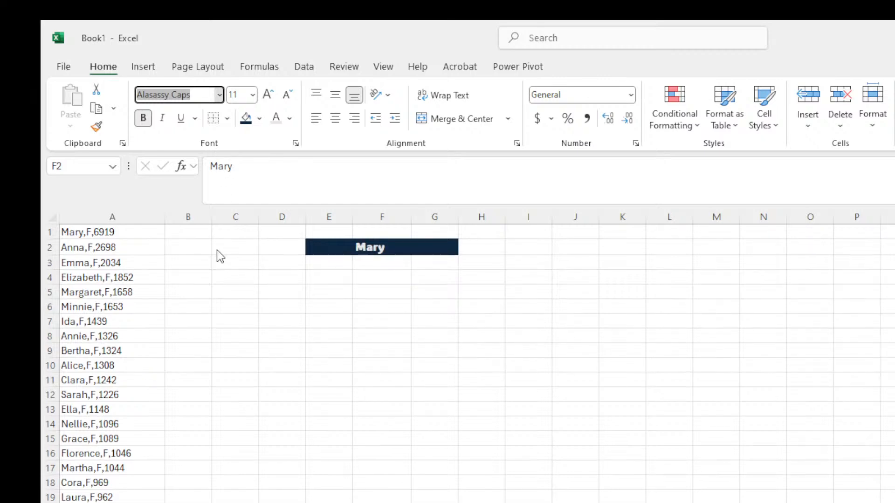
key("Return")
left_click(213, 338)
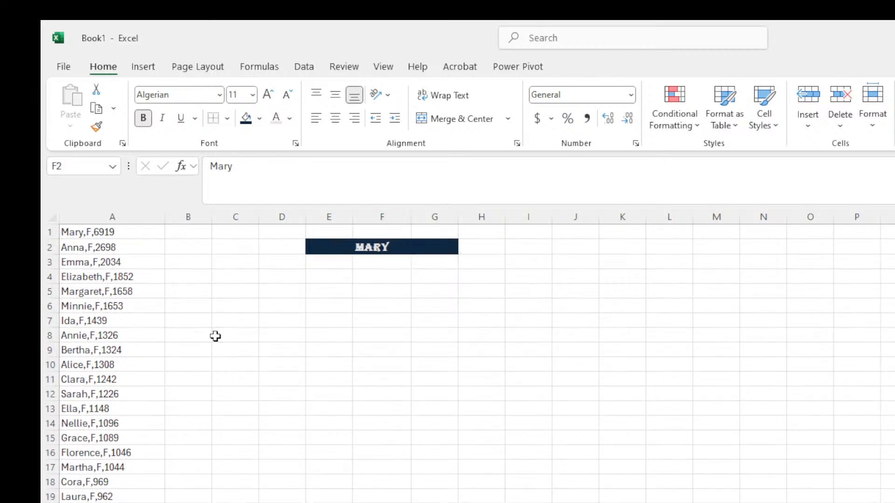
left_click(462, 318)
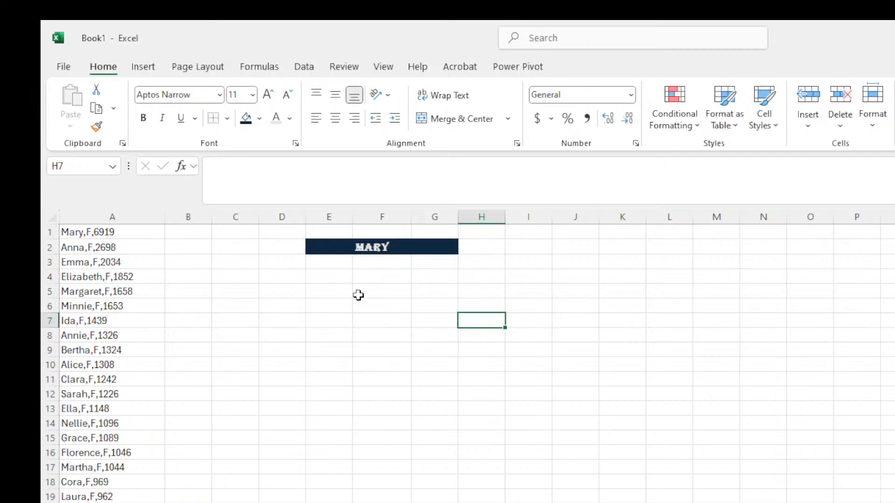
Try Bahnschrift, then settle on Copperplate Gothic for the Mary title.
left_click(376, 244)
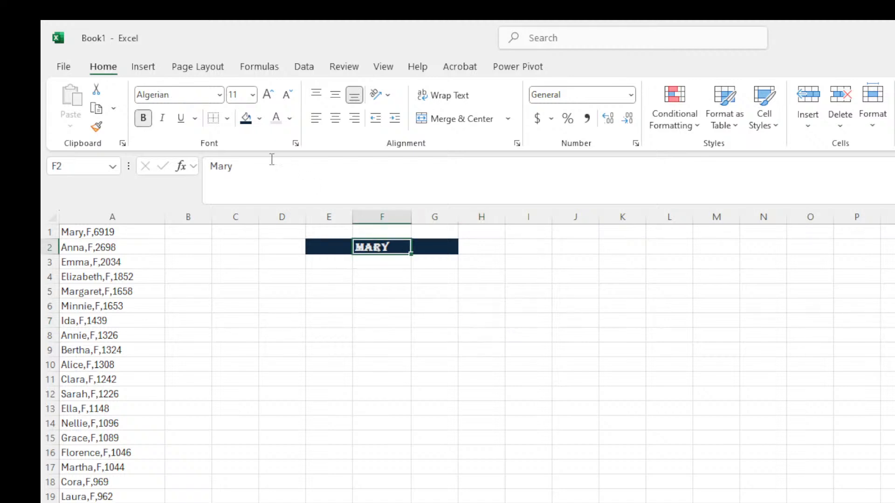
left_click(217, 96)
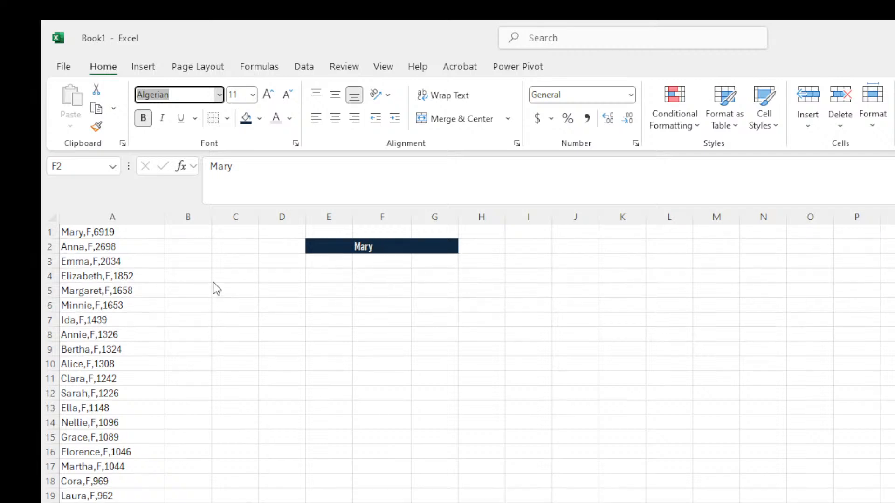
left_click(345, 291)
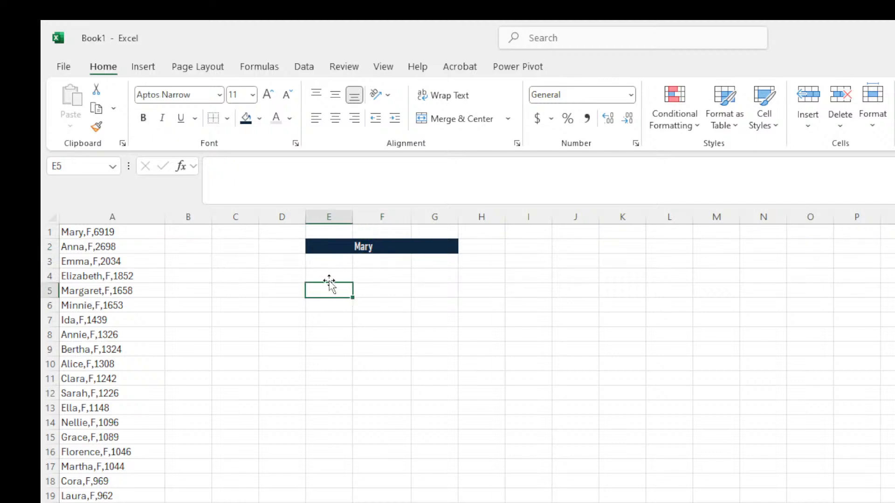
left_click(355, 243)
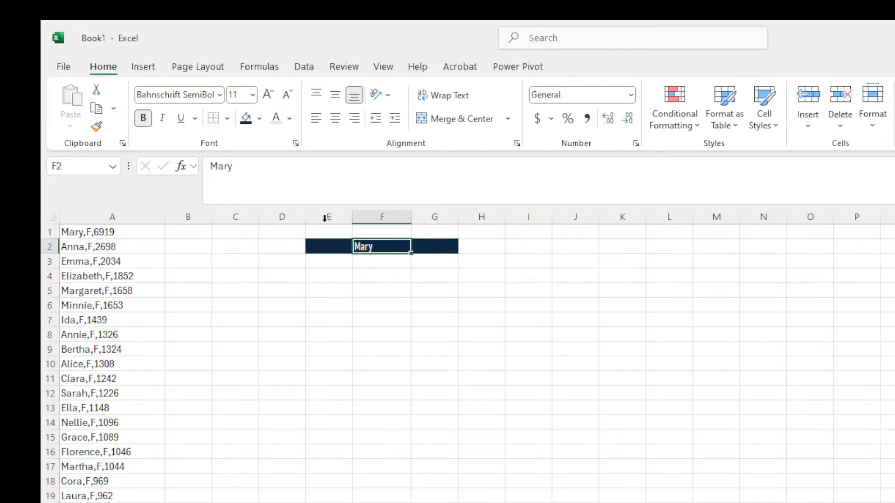
left_click(221, 95)
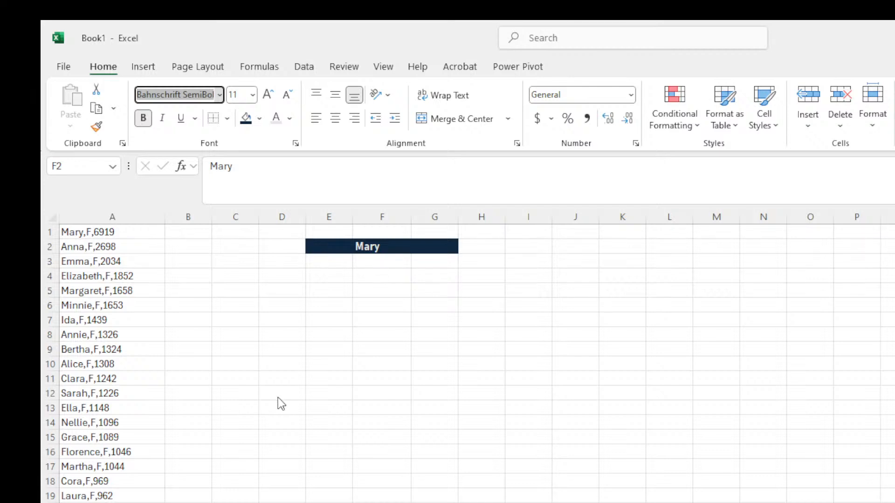
left_click(243, 220)
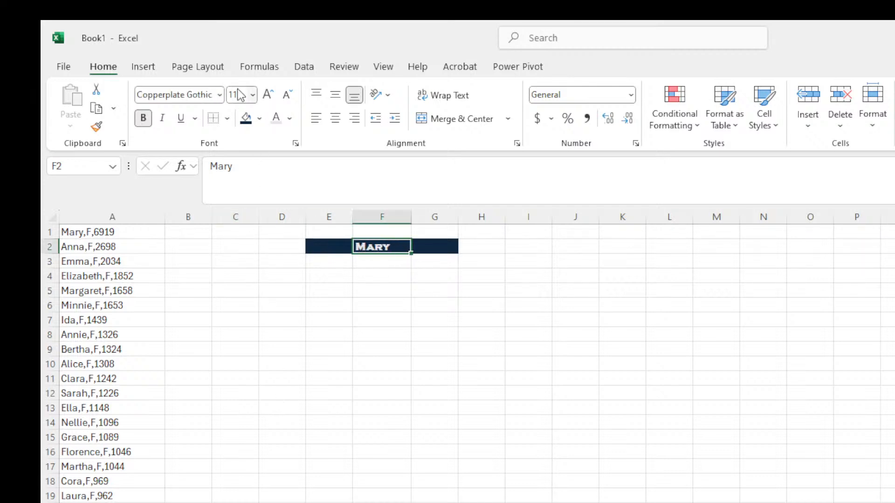
Trial Goudy Stout on the Mary title, then switch it to Arial.
left_click(219, 98)
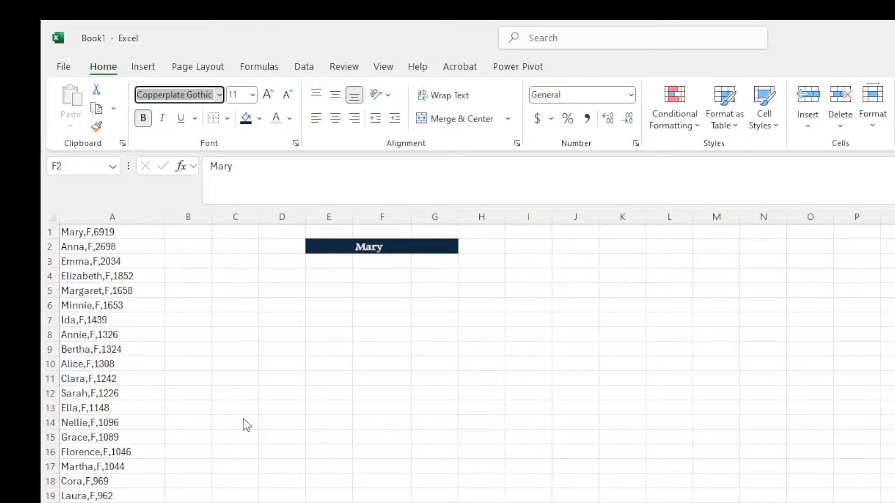
left_click(230, 333)
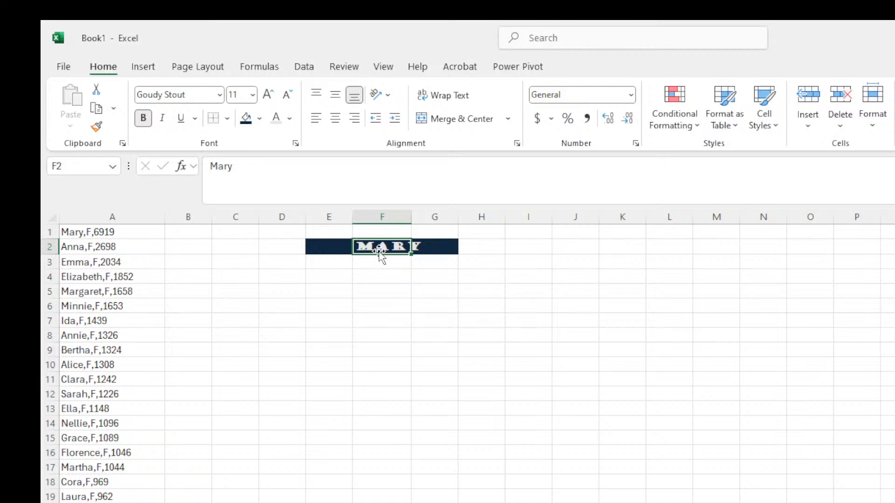
left_click(390, 297)
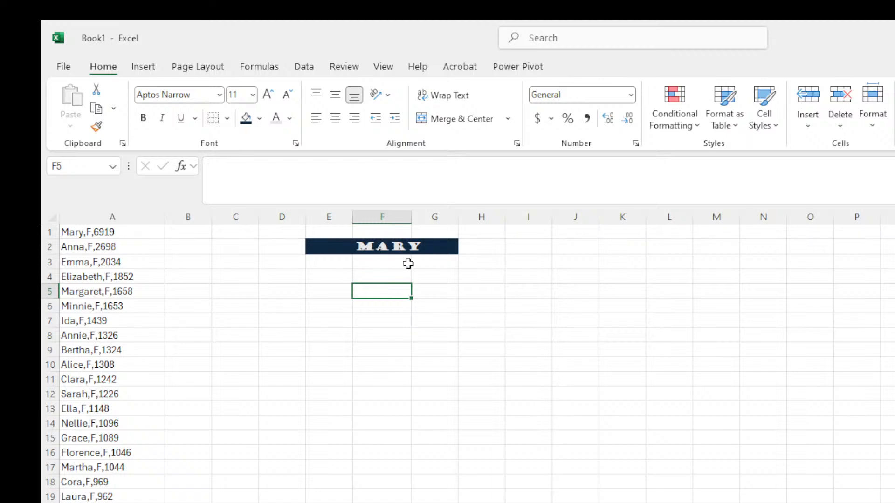
left_click(215, 96)
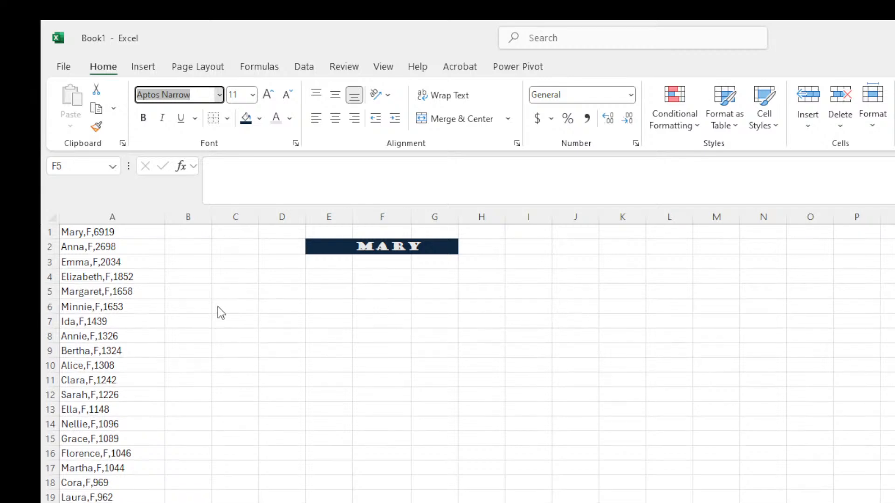
key("Escape")
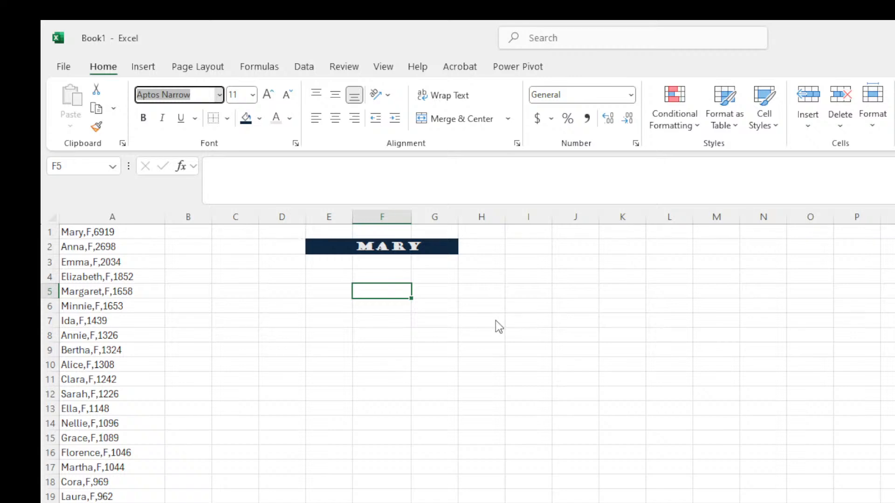
left_click(232, 216)
left_click(356, 245)
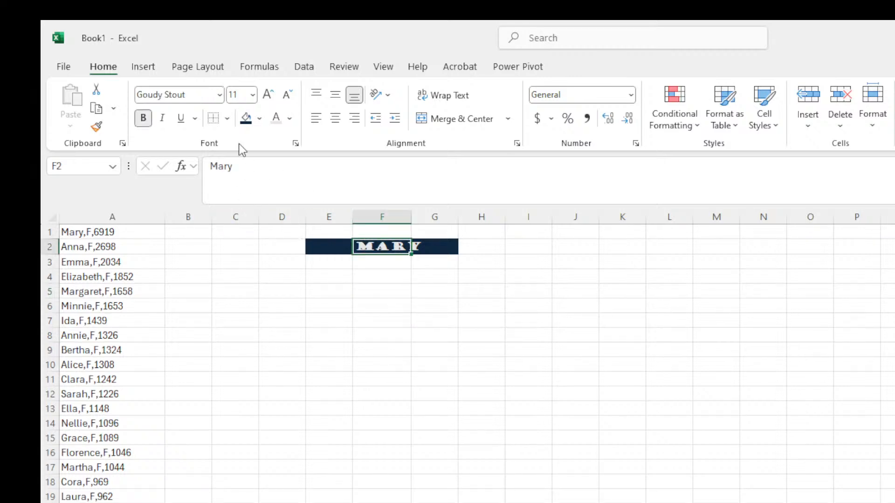
left_click(221, 99)
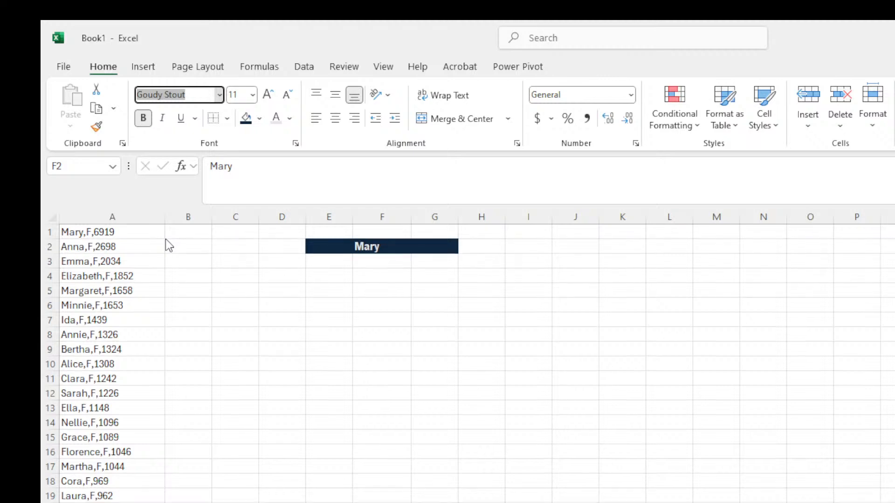
key("Escape")
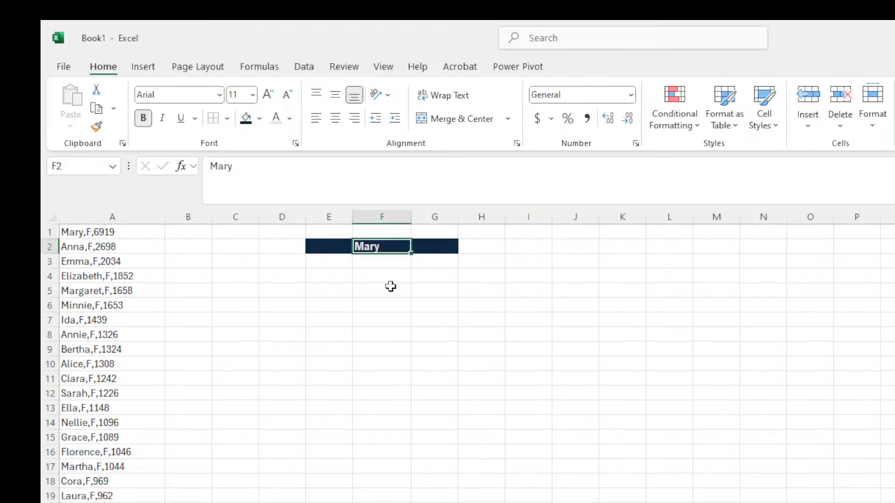
left_click(471, 290)
left_click(376, 246)
left_click(236, 95)
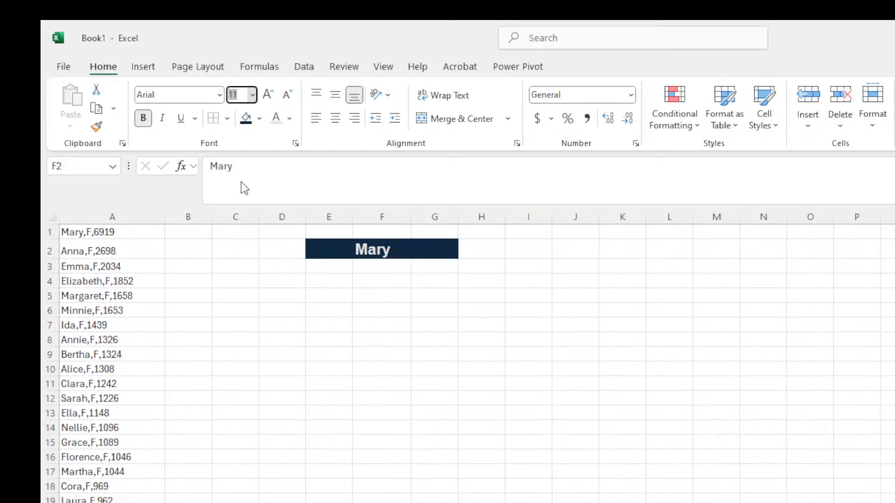
Fill the range E2:O3 with the dark navy colour to form the title band.
left_click(327, 241)
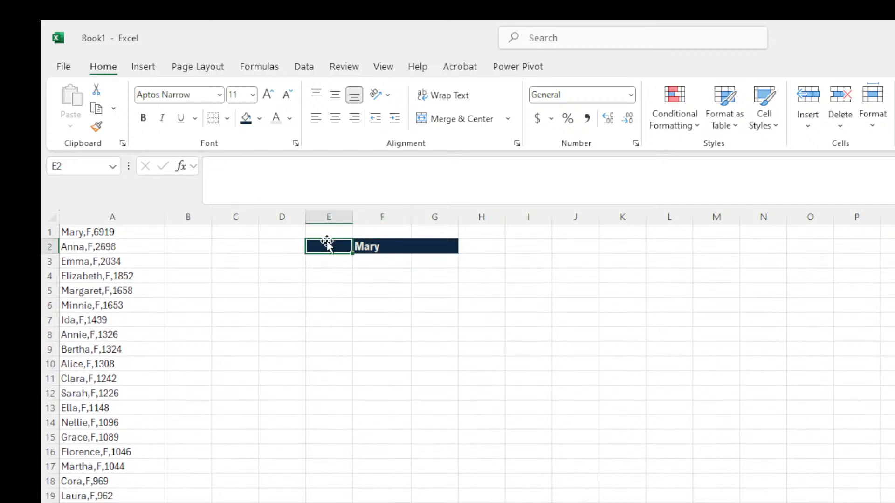
left_click(321, 215)
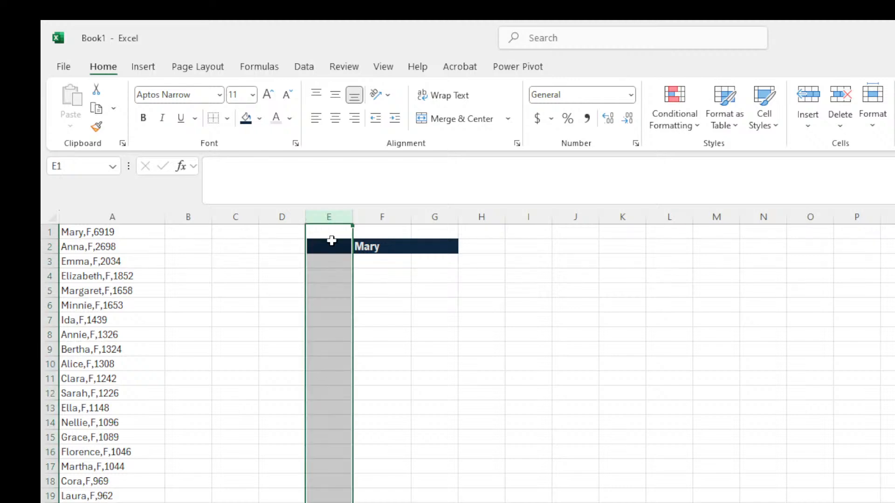
left_click(331, 246)
left_click_drag(331, 246, 829, 264)
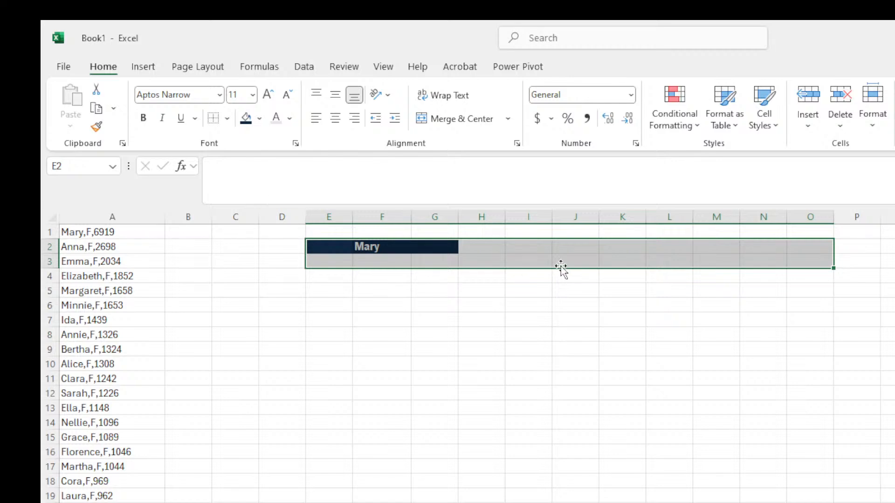
left_click(246, 118)
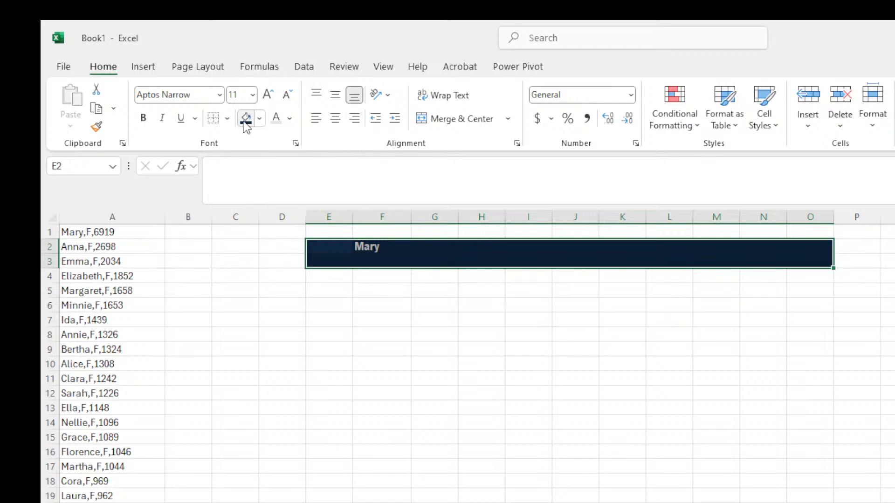
Replace 'Mary' in F2 with the title 'FINANCIAL STATEMENTS'.
left_click(384, 246)
key("BackSpace")
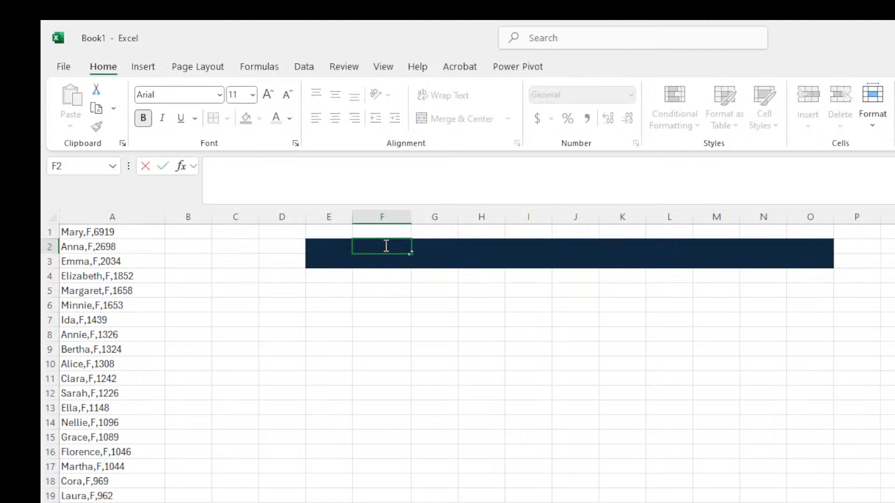
type("FINANCIAL STATEMEN")
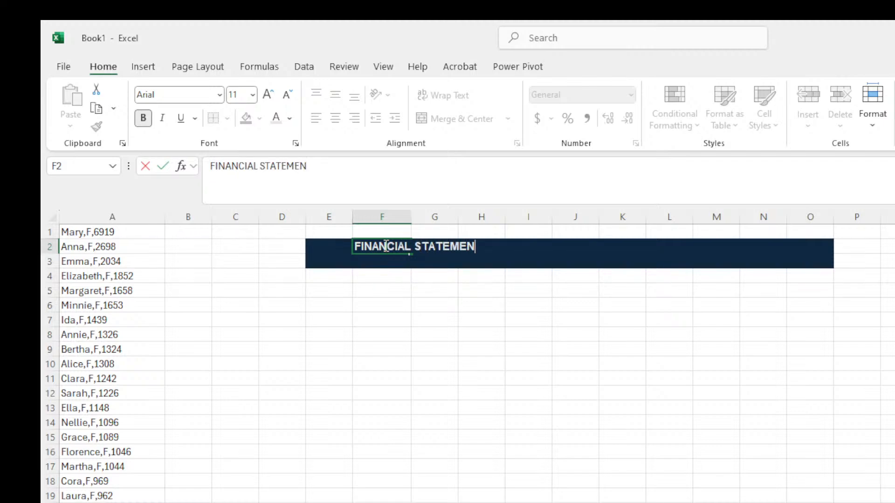
type("TS")
left_click(356, 357)
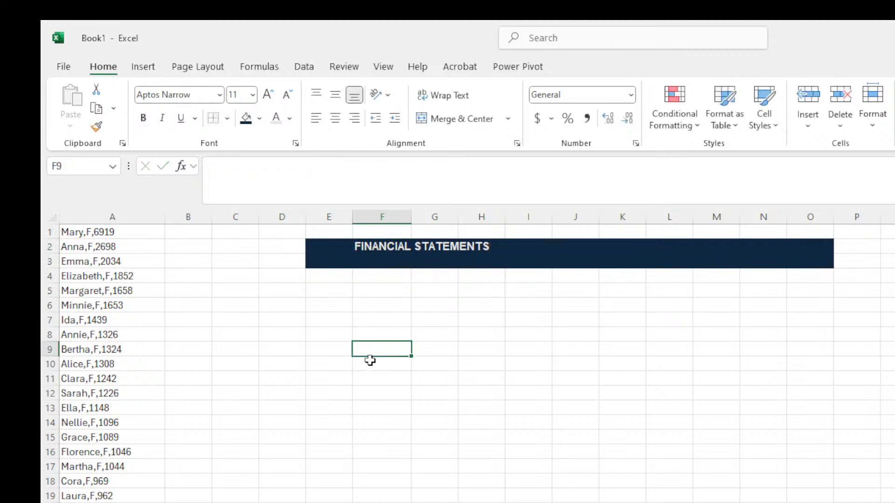
left_click(394, 252)
left_click(579, 252)
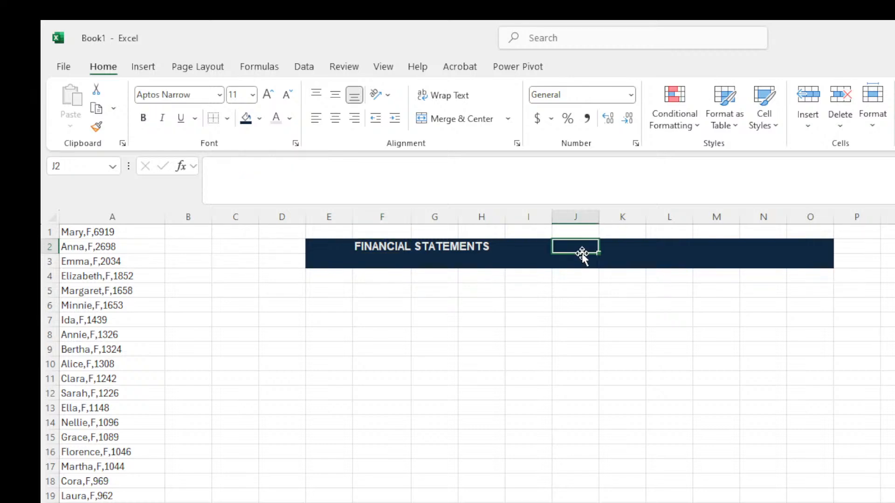
left_click(373, 322)
left_click(325, 248)
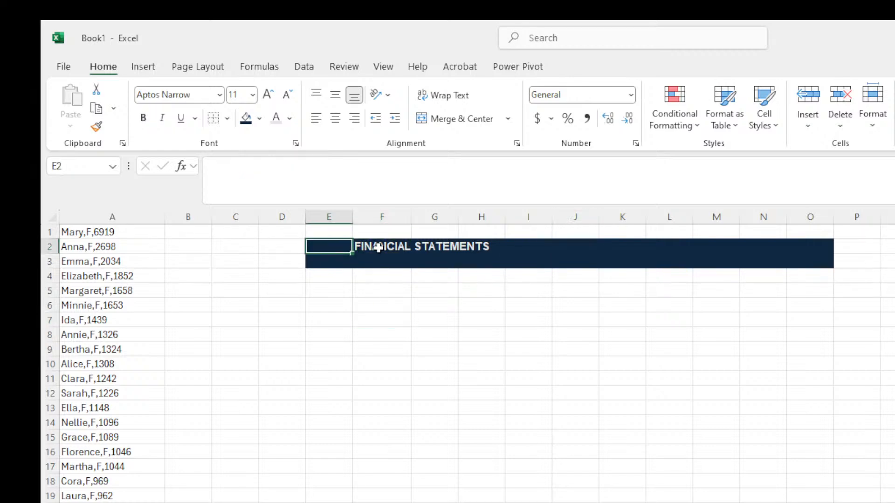
left_click(379, 246)
left_click(481, 246)
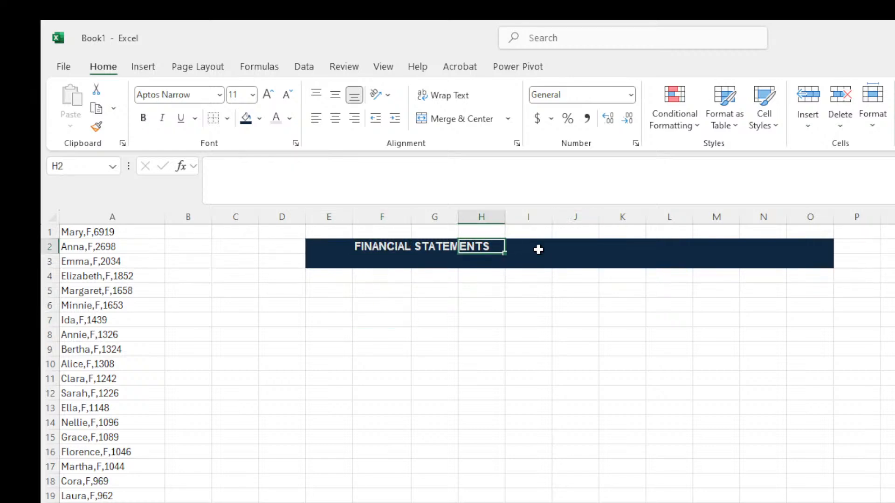
left_click(375, 243)
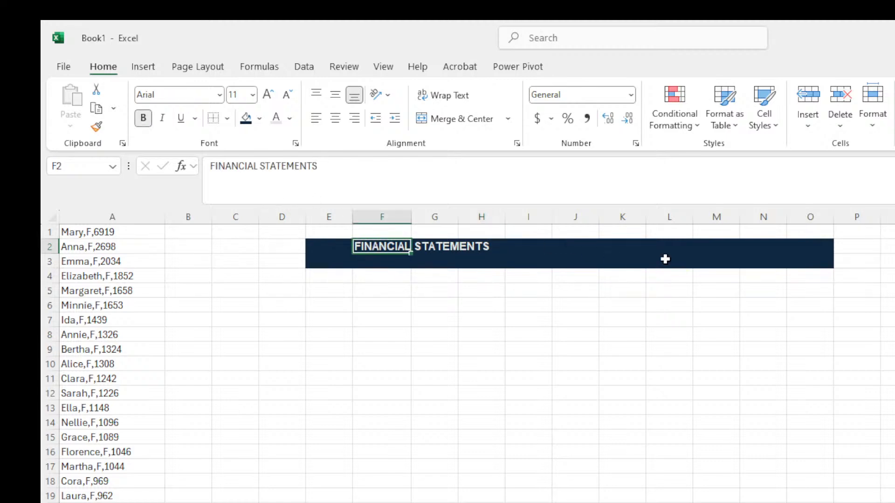
left_click(319, 246)
left_click_drag(371, 247, 709, 276)
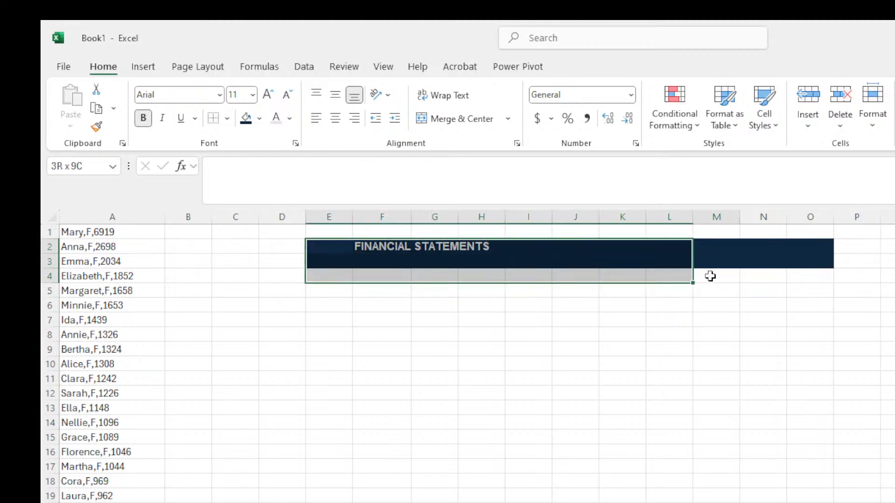
left_click(718, 275)
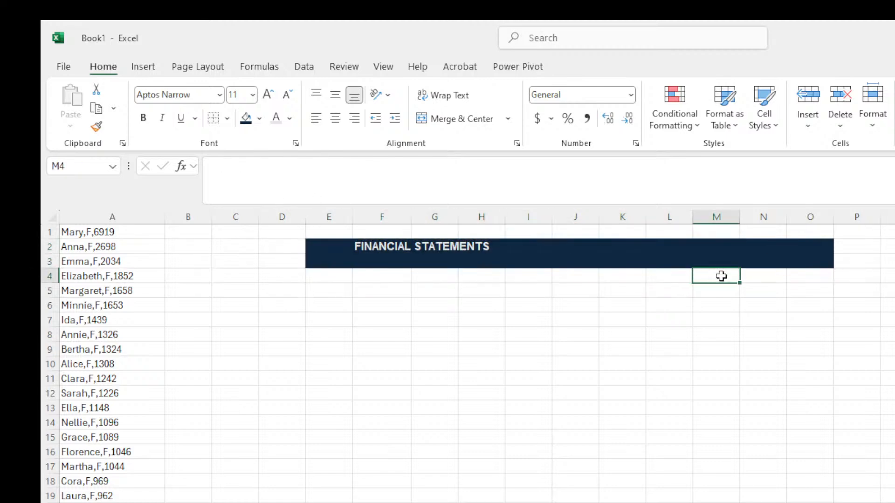
left_click(387, 246)
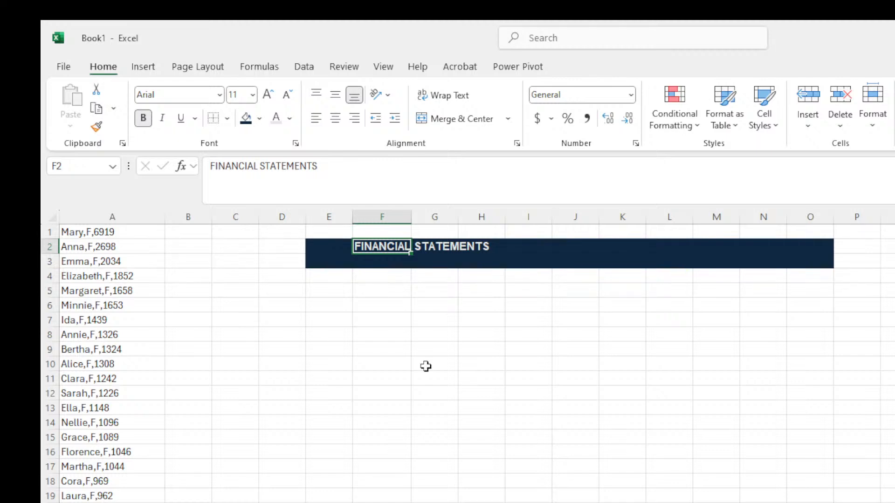
left_click(468, 252)
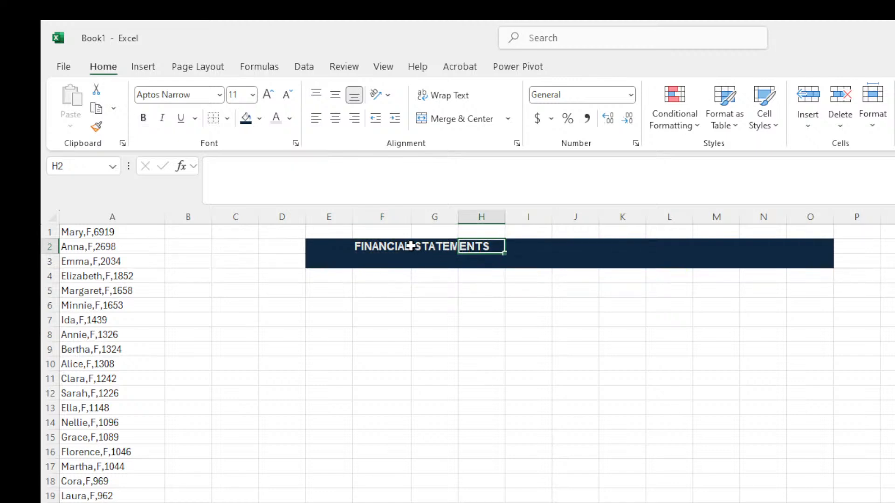
left_click(405, 246)
left_click(644, 250)
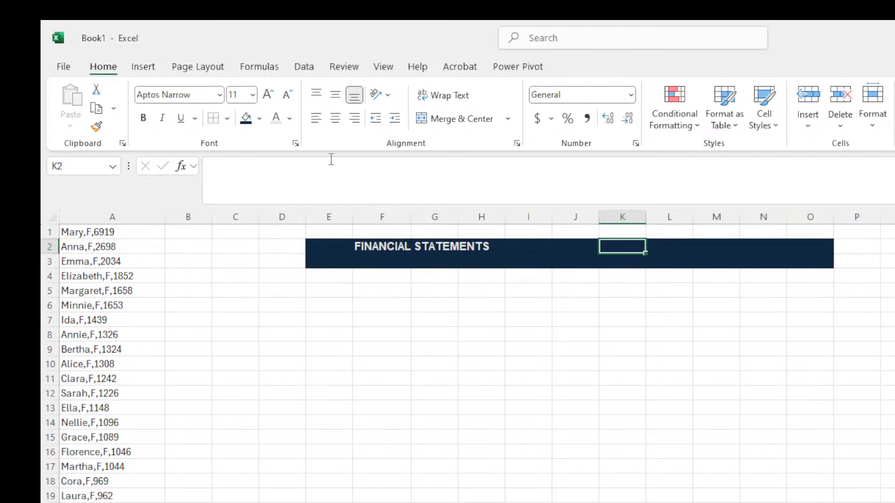
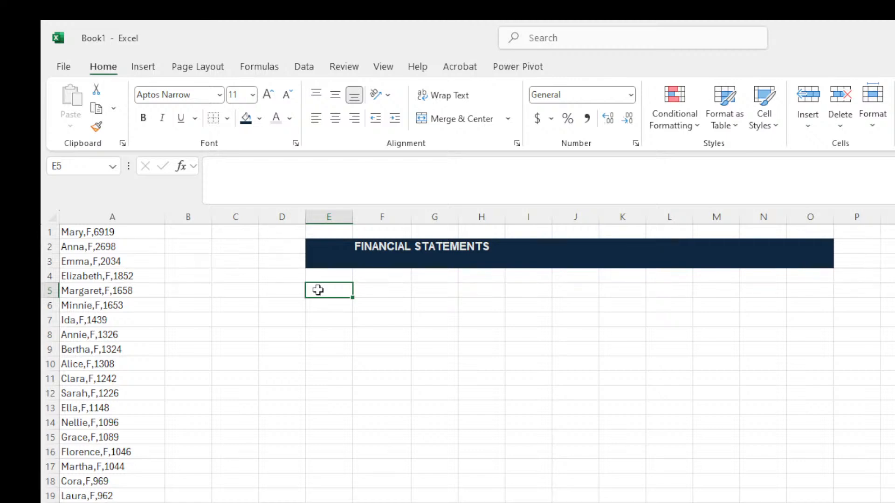
Enter the date 2/4/2025 in E5, commit it, and reselect the cell.
type("2/")
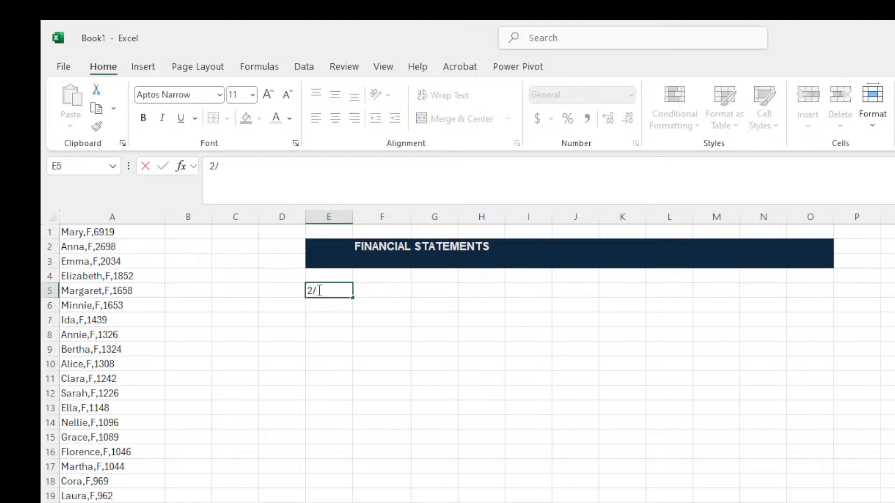
type("4/2025")
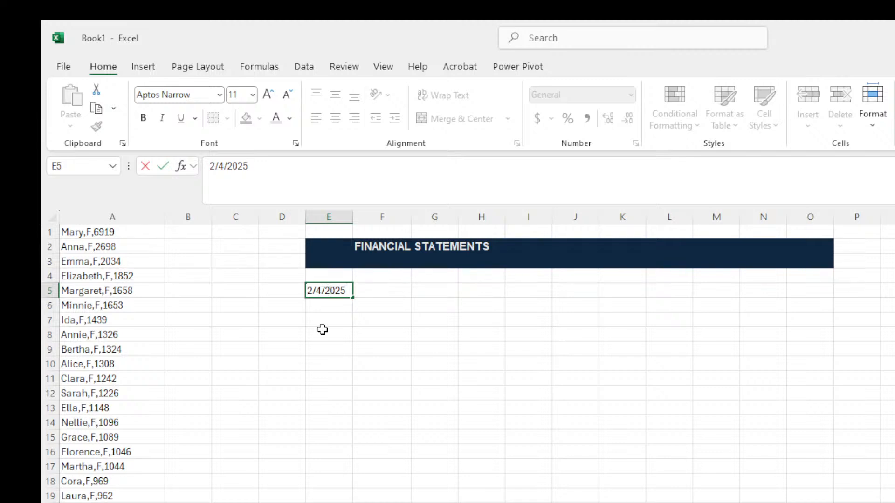
left_click(380, 348)
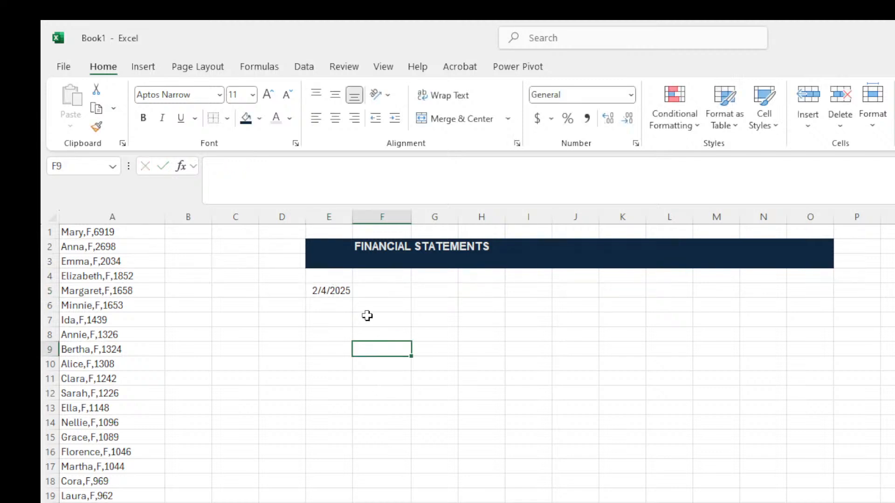
left_click(334, 287)
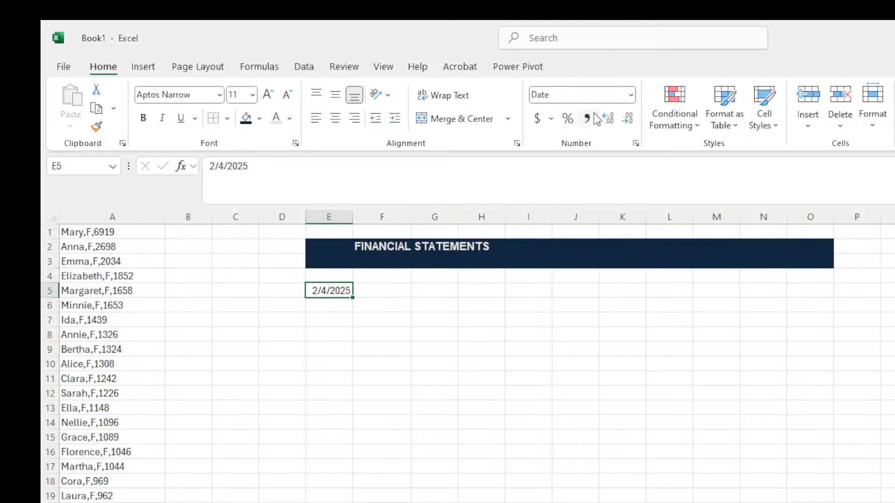
Preview E5 as Long Date (Tuesday, February 4, 2025), then revert it to Short Date 2/4/2025.
left_click(632, 95)
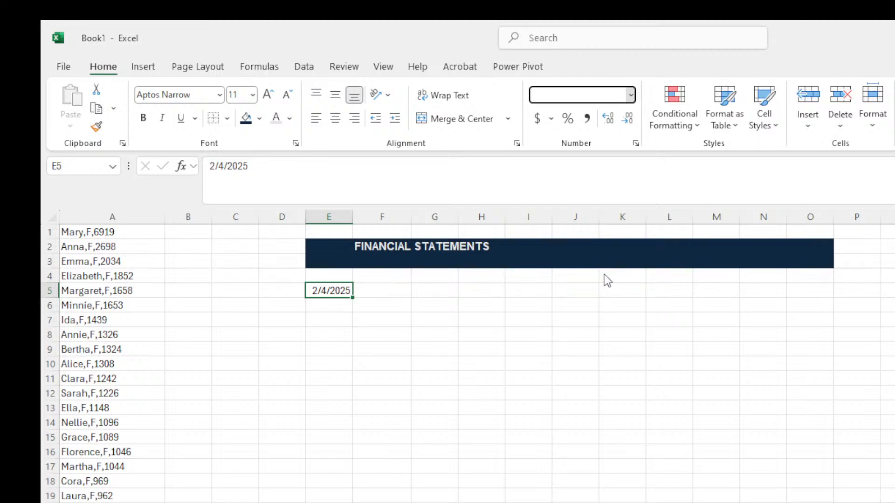
left_click(608, 295)
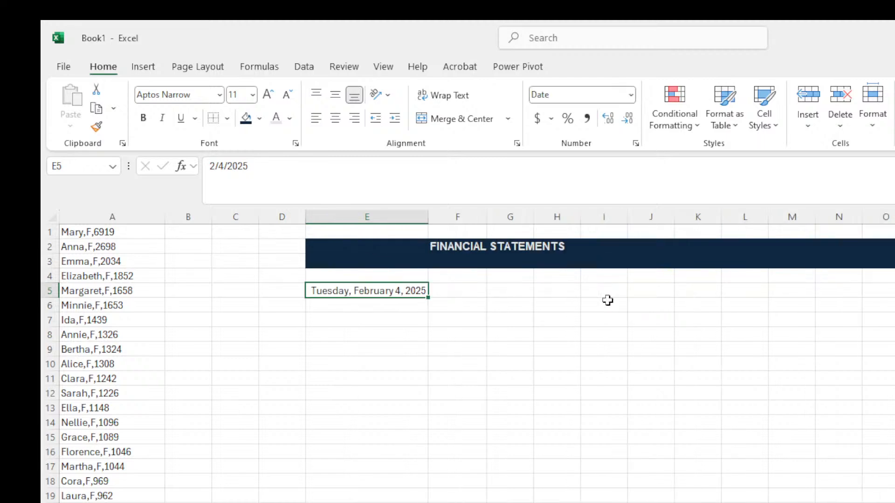
left_click(368, 308)
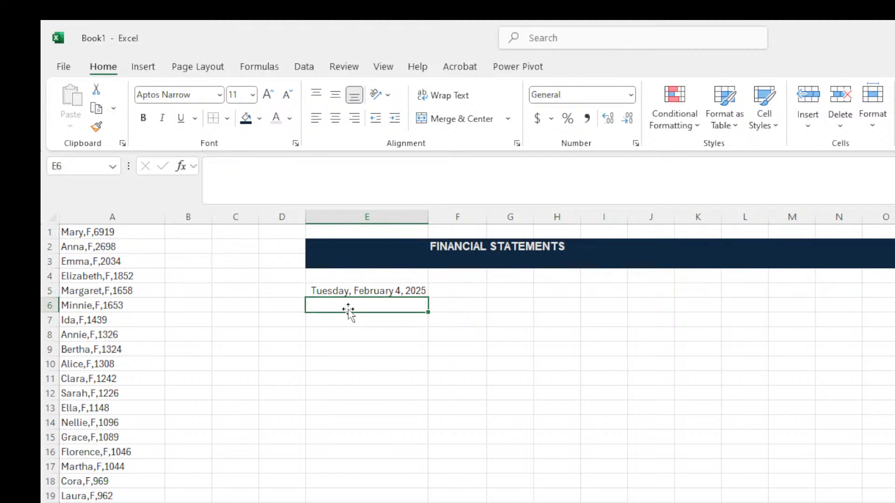
left_click(343, 291)
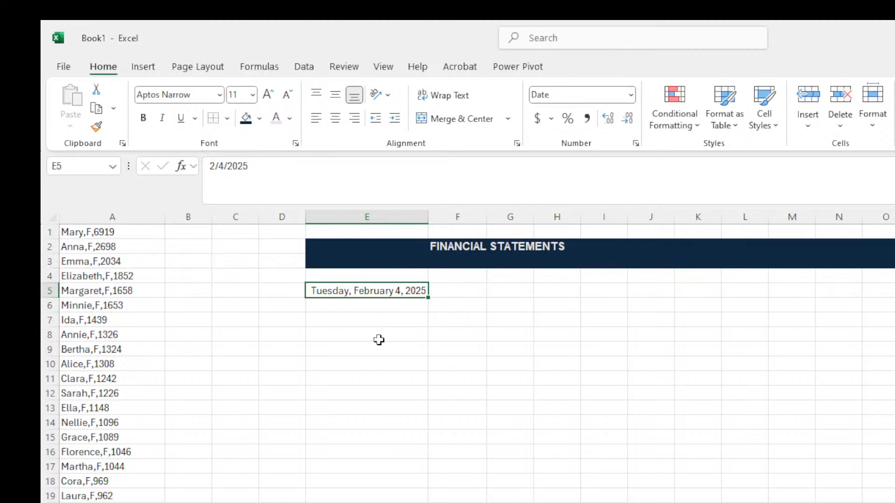
left_click(632, 101)
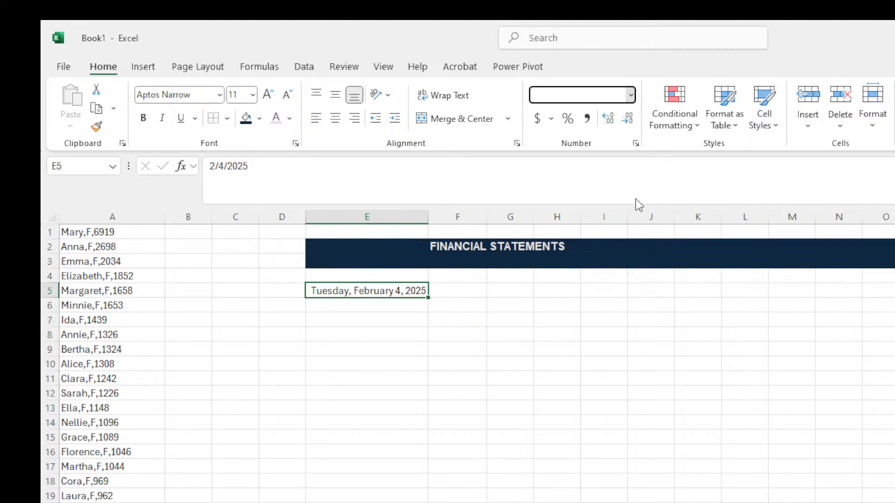
left_click(594, 259)
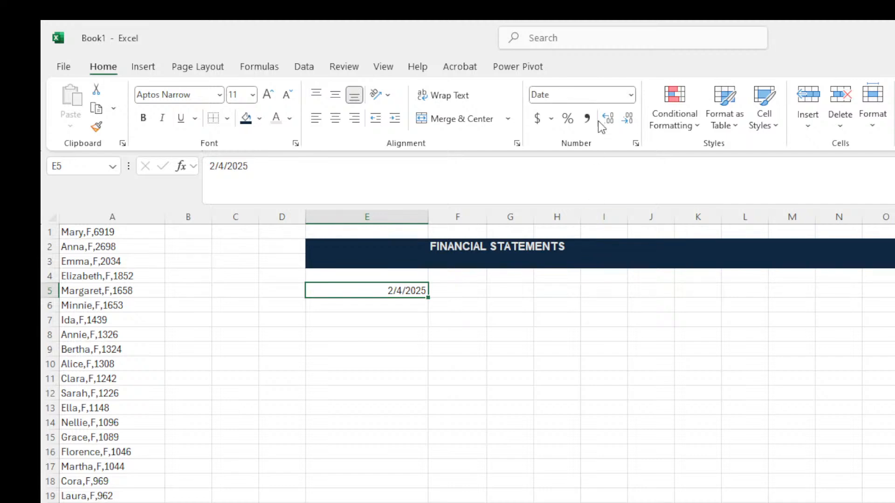
Choose More Number Formats… from the Number Format list to reach Format Cells for E5.
left_click(633, 100)
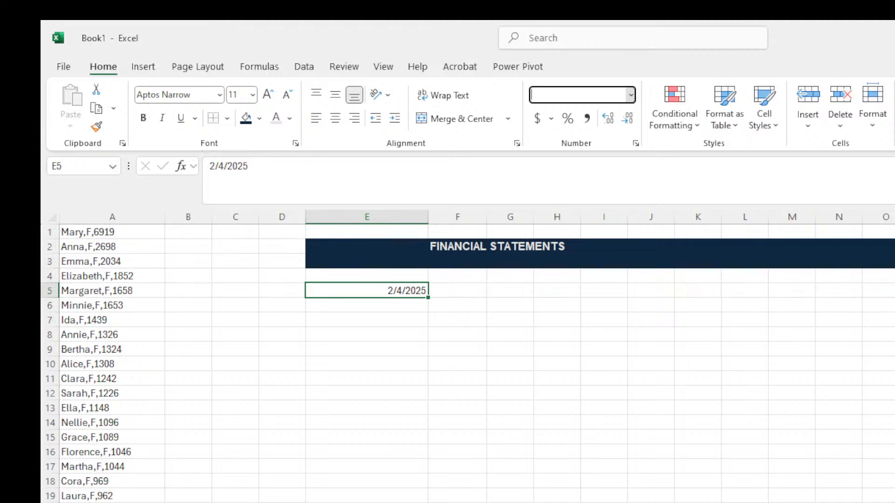
left_click(632, 502)
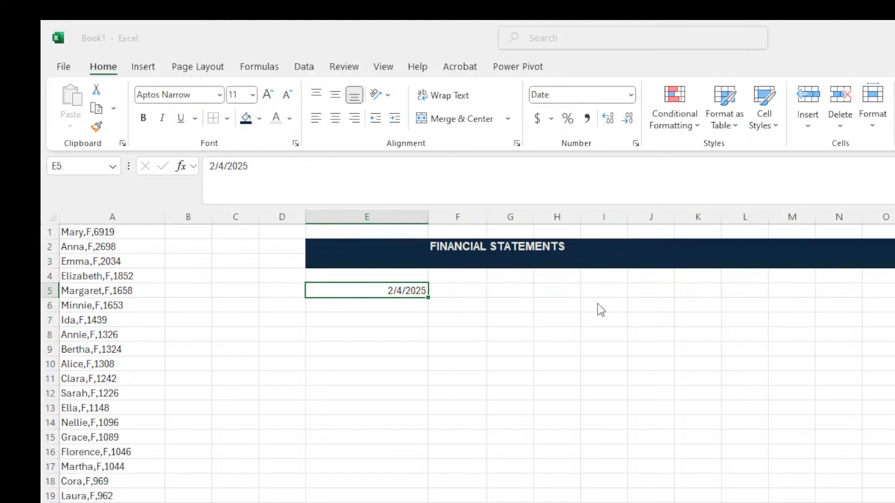
left_click(804, 160)
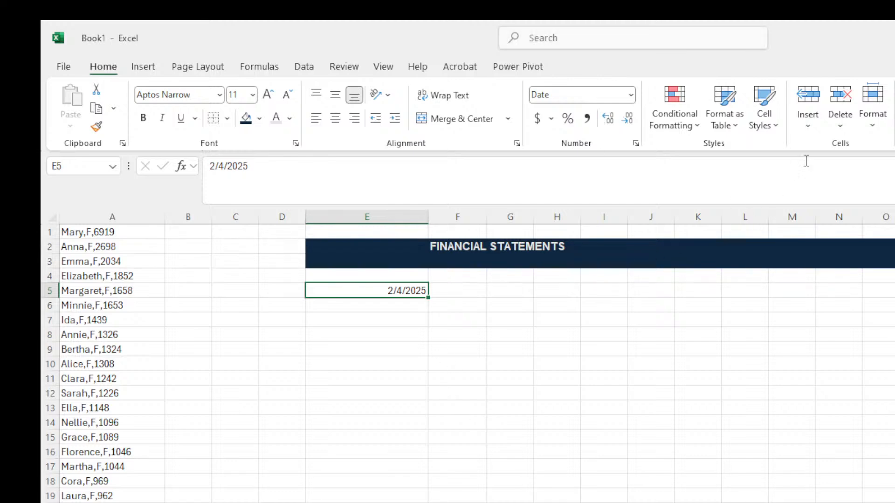
left_click(632, 97)
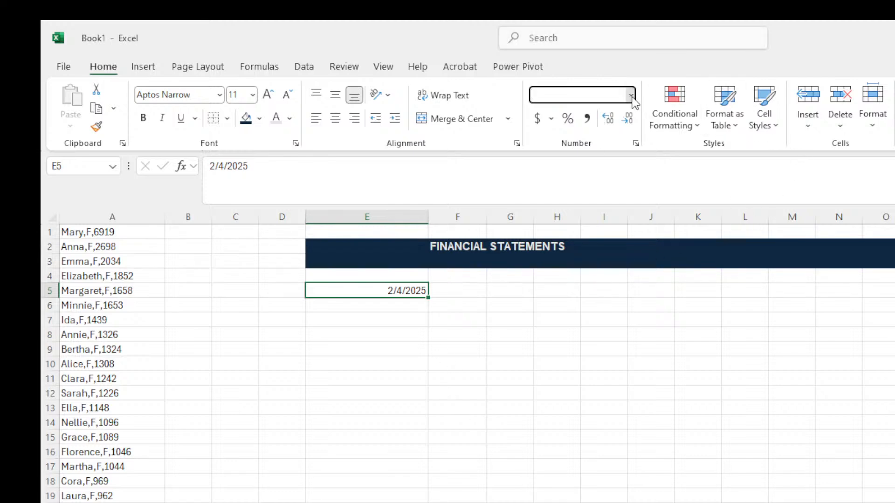
left_click(578, 502)
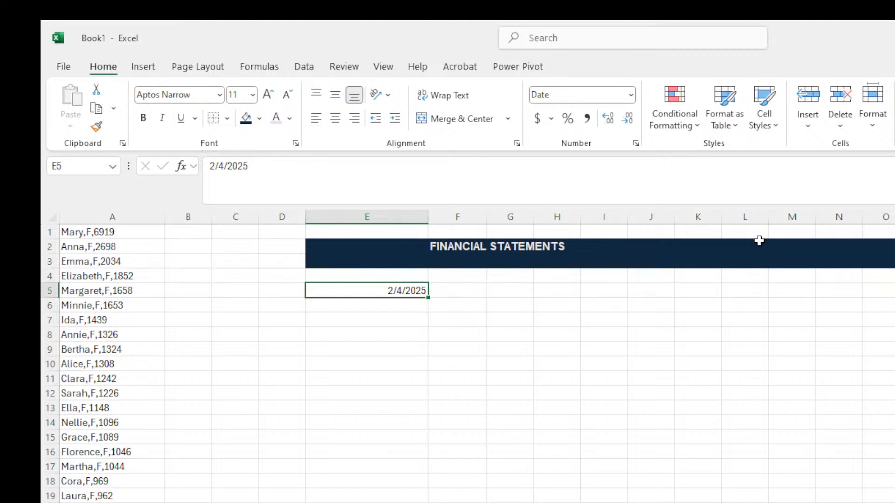
left_click(631, 93)
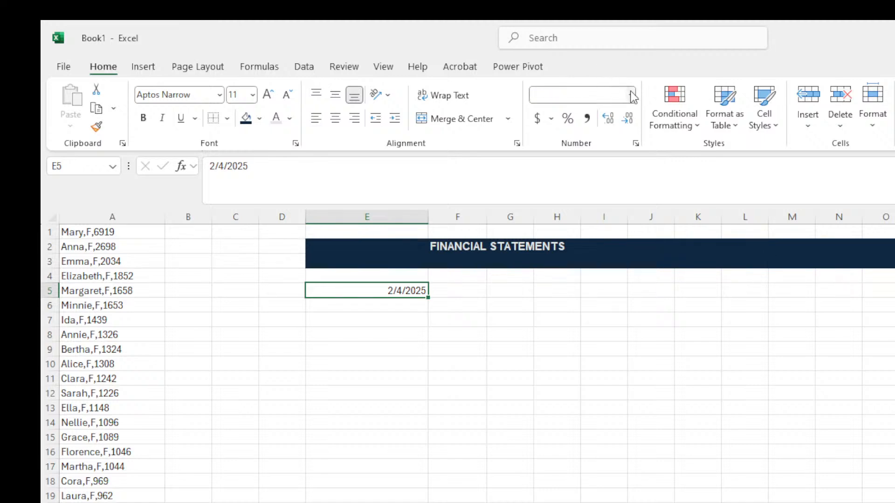
left_click(635, 502)
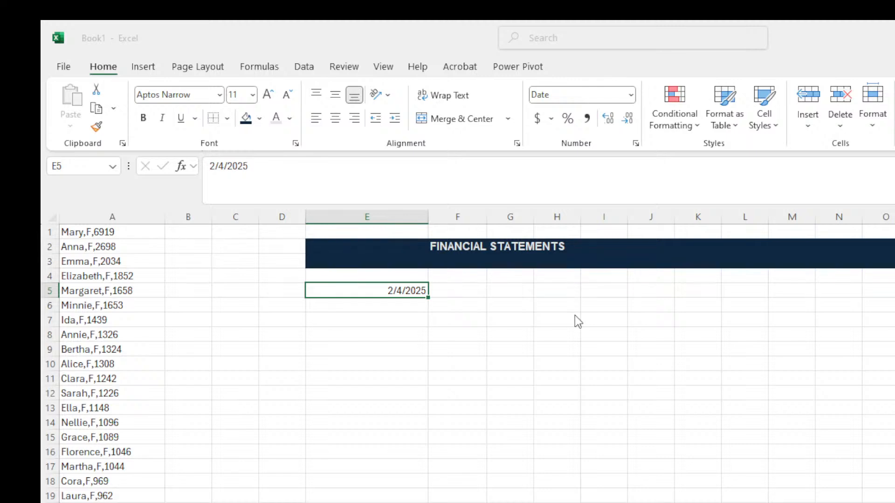
Apply a month-year date format to E5 through Format Cells.
left_click(725, 494)
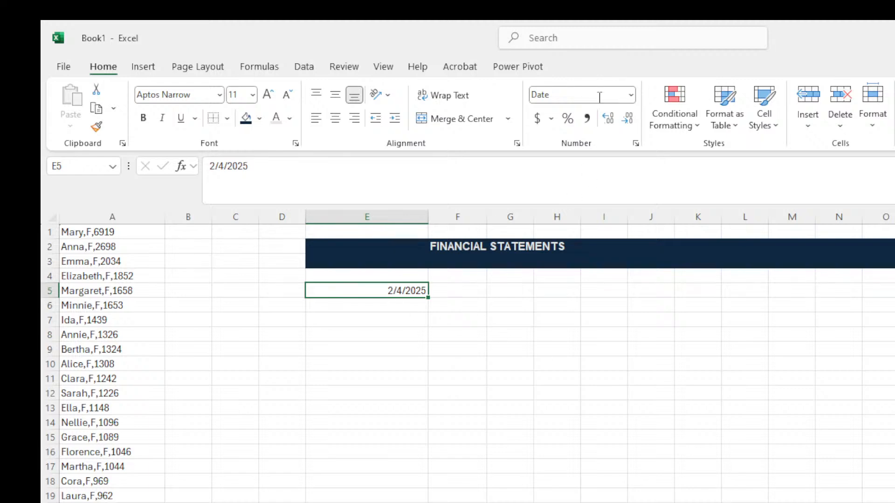
left_click(632, 96)
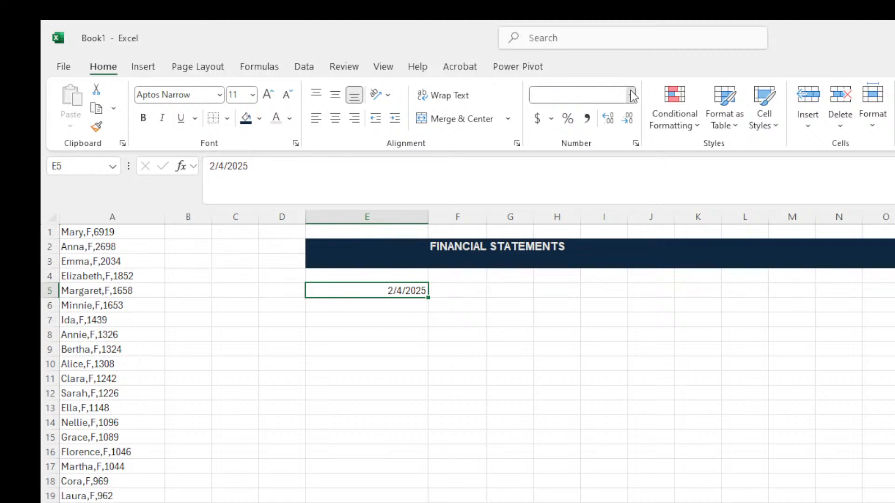
left_click(617, 499)
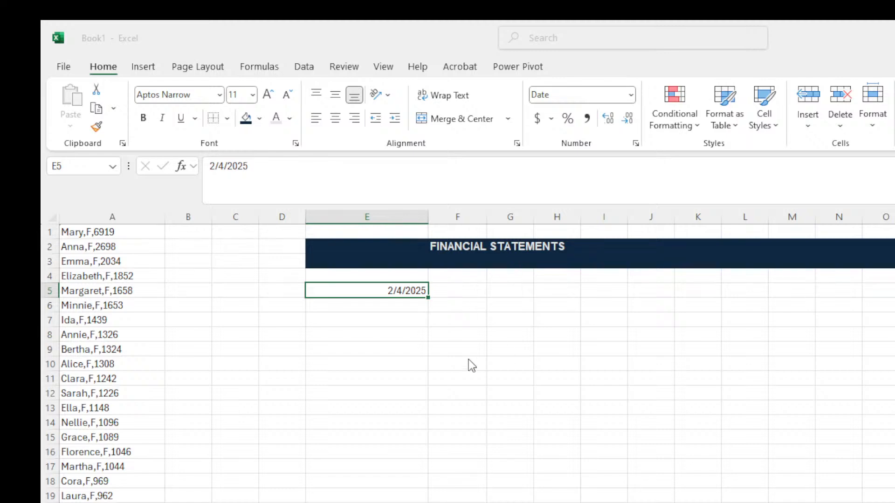
left_click(710, 492)
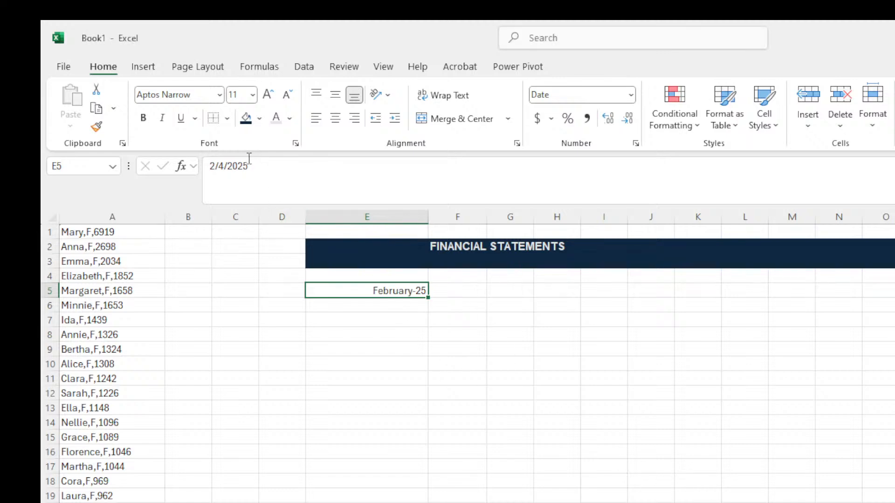
Re-enter the E5 date as 4/2/2025 so it displays April-25.
left_click(228, 172)
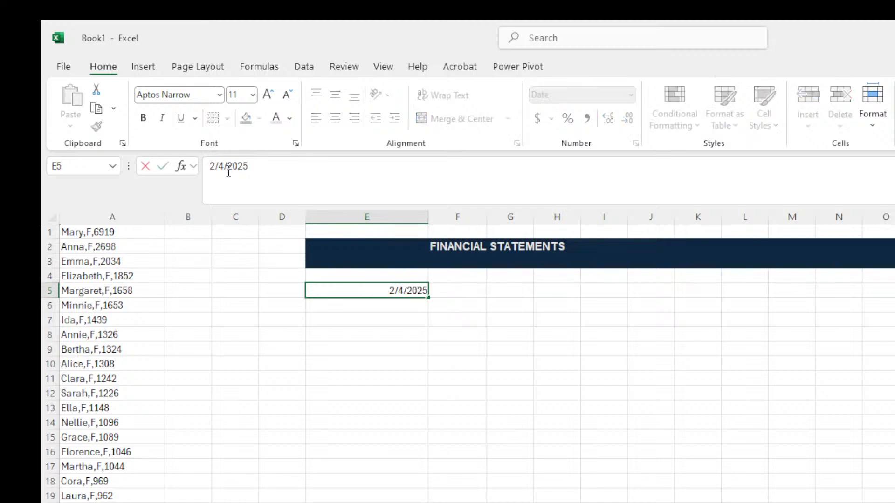
key("BackSpace")
type("4")
key("BackSpace")
type("2")
key("Left")
key("Left")
key("BackSpace")
type("4")
key("Return")
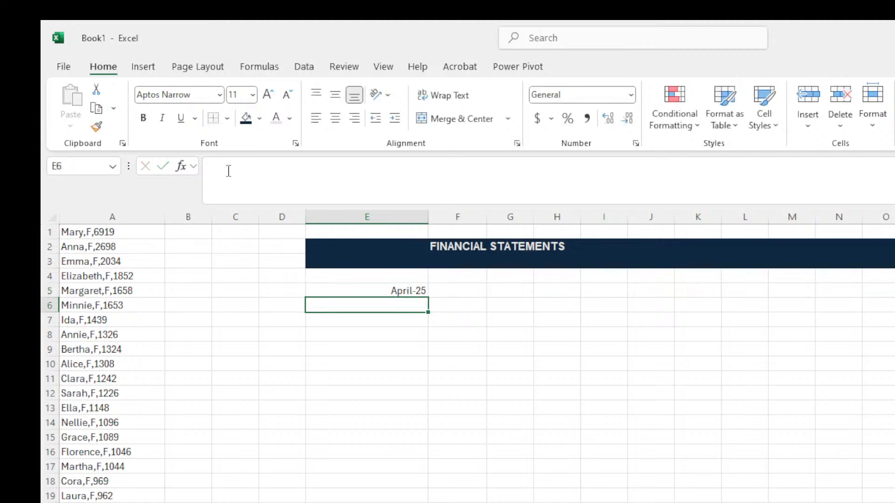
Apply the Time format to E5 and widen column E to fit it.
left_click(396, 422)
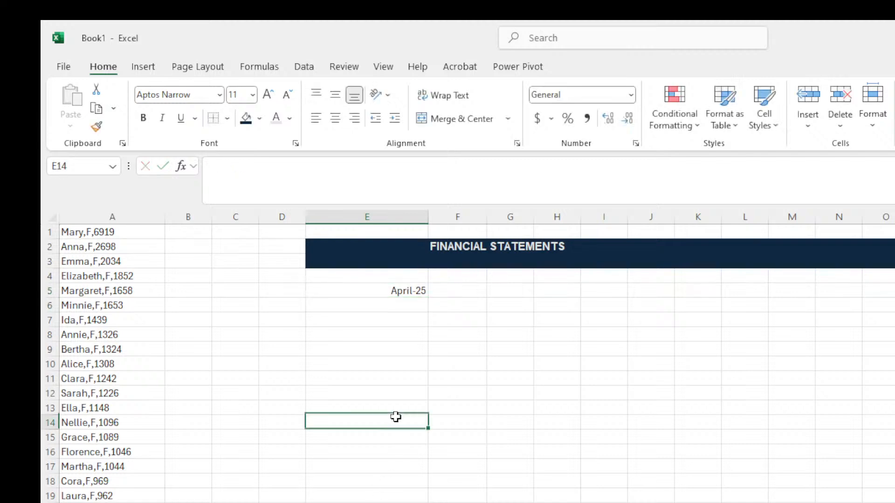
left_click(374, 290)
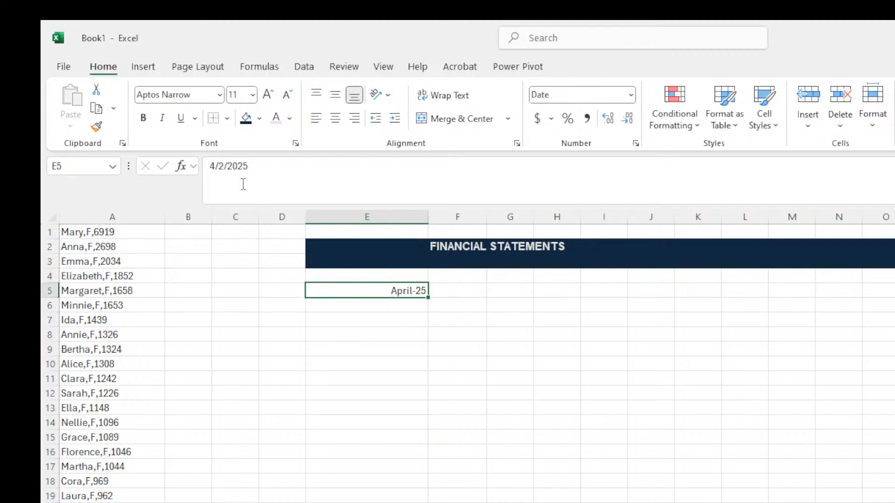
left_click(635, 96)
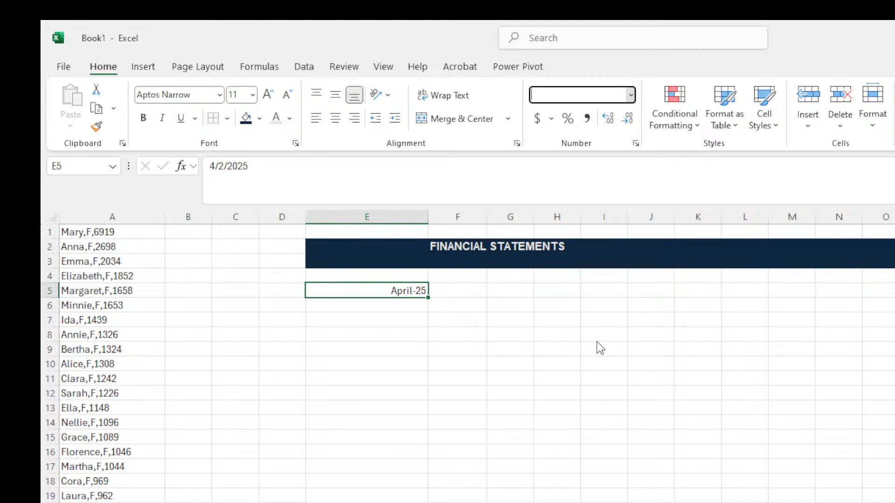
type("Time")
key("Return")
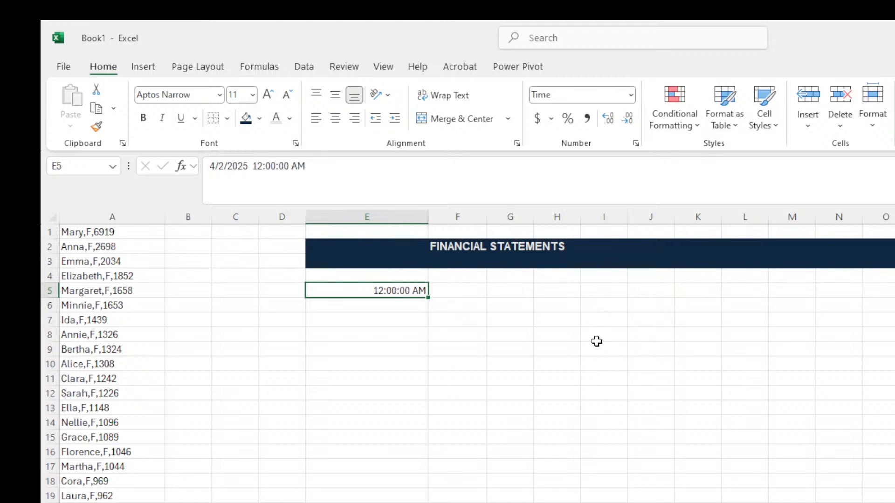
left_click(477, 315)
left_click_drag(427, 218, 487, 227)
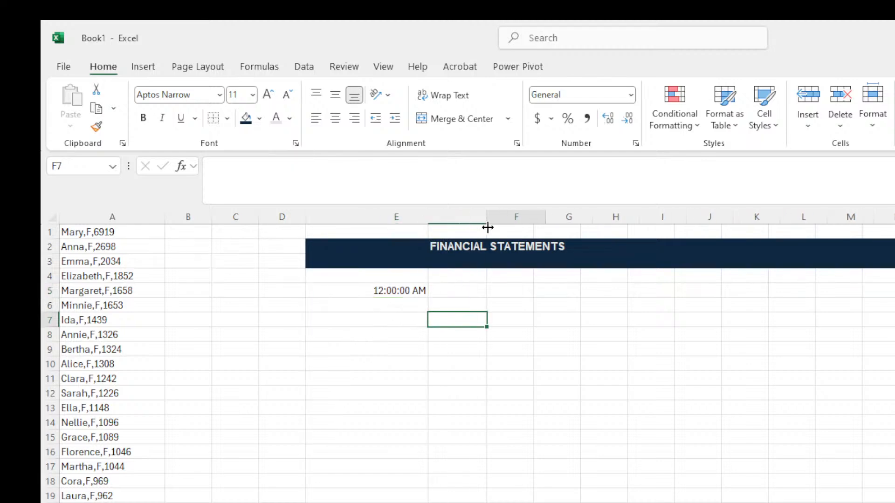
left_click(464, 291)
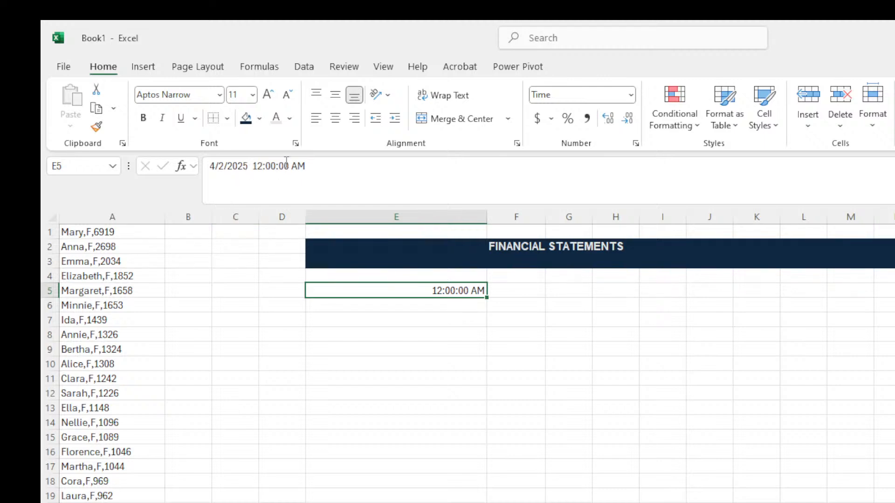
Switch E5 from the Time format back to Date.
left_click(463, 348)
left_click(449, 291)
left_click(623, 98)
key("BackSpace")
left_click(594, 248)
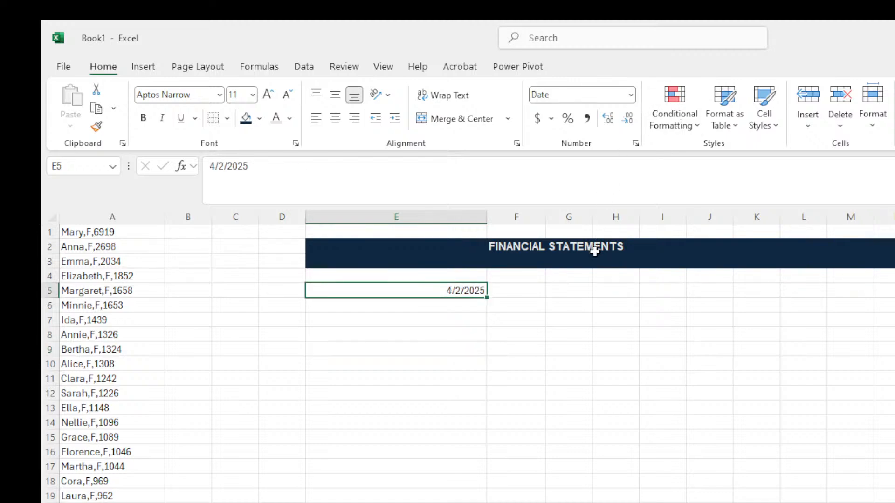
left_click(485, 351)
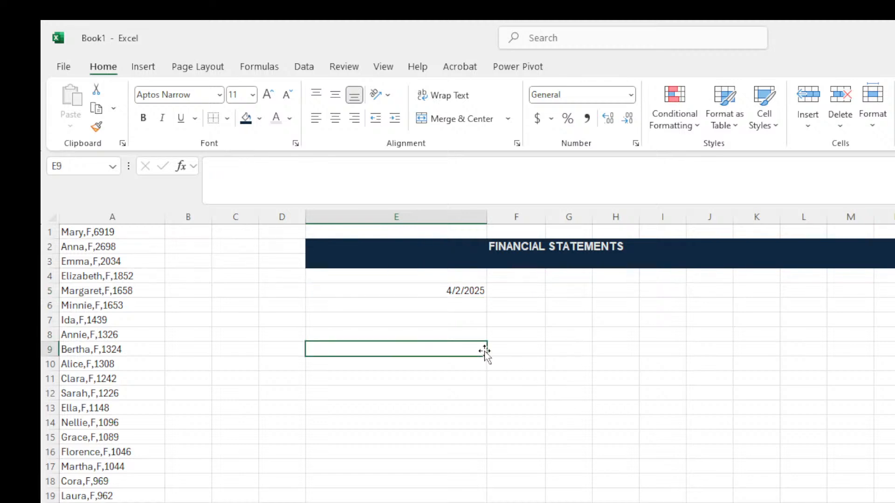
left_click(455, 290)
Reapply the month-year format to E5 via Format Cells and check the stored 4/2/2025.
left_click(630, 95)
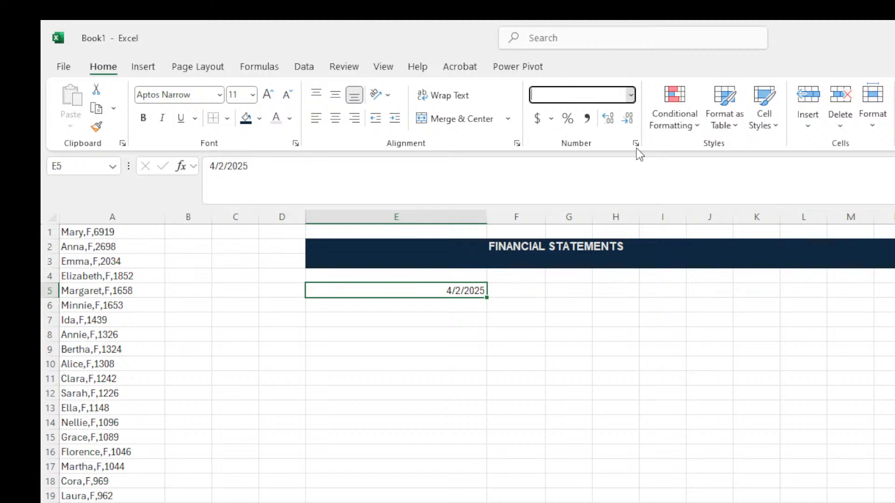
left_click(609, 465)
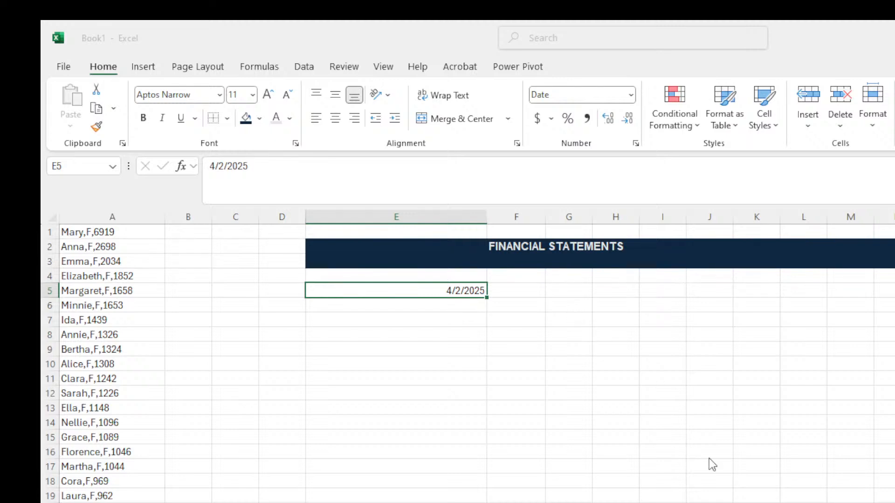
left_click(724, 480)
left_click(469, 322)
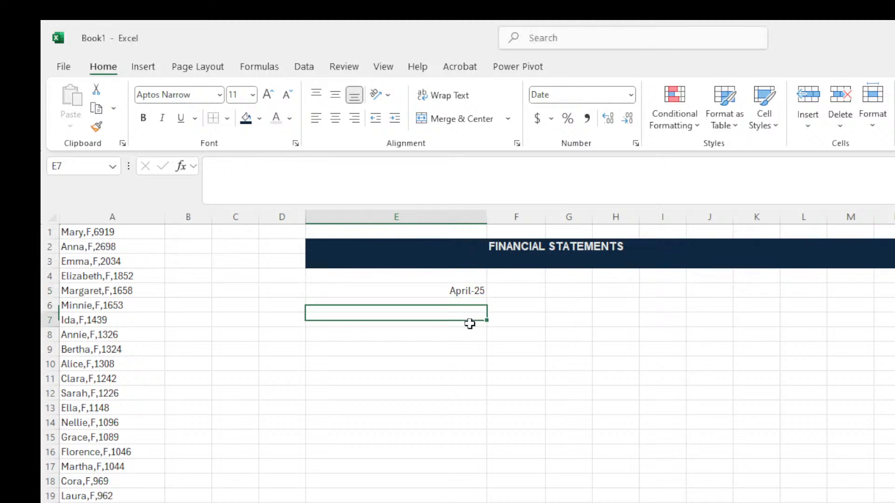
left_click(444, 290)
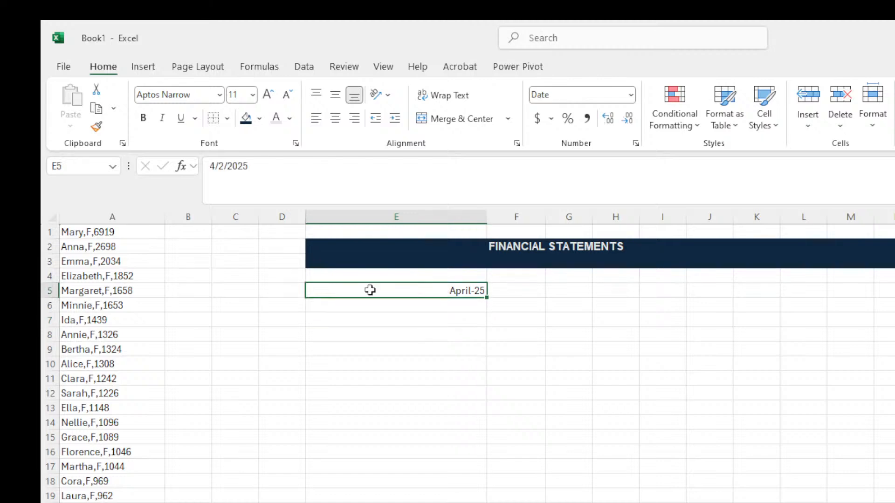
left_click(430, 317)
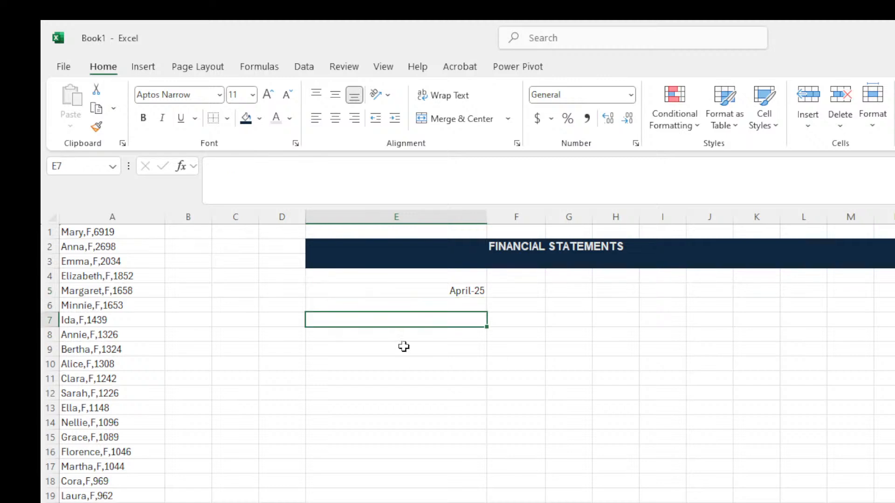
left_click(442, 294)
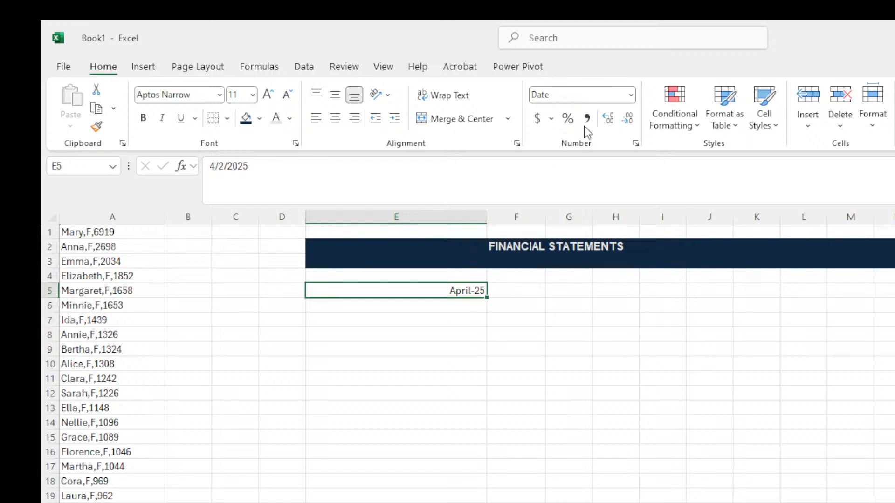
left_click(632, 94)
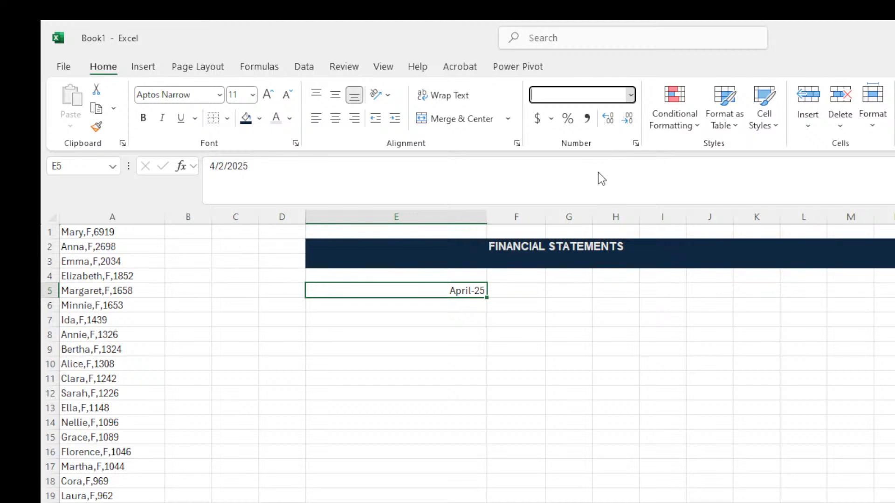
key("Escape")
Enter 081705642 in F7 and see it stored as 81705642 without the leading zero.
left_click(542, 321)
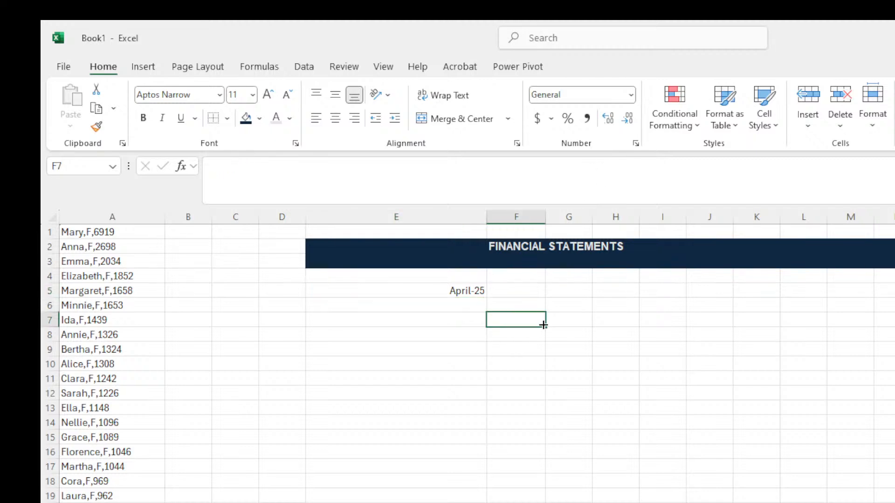
type("081")
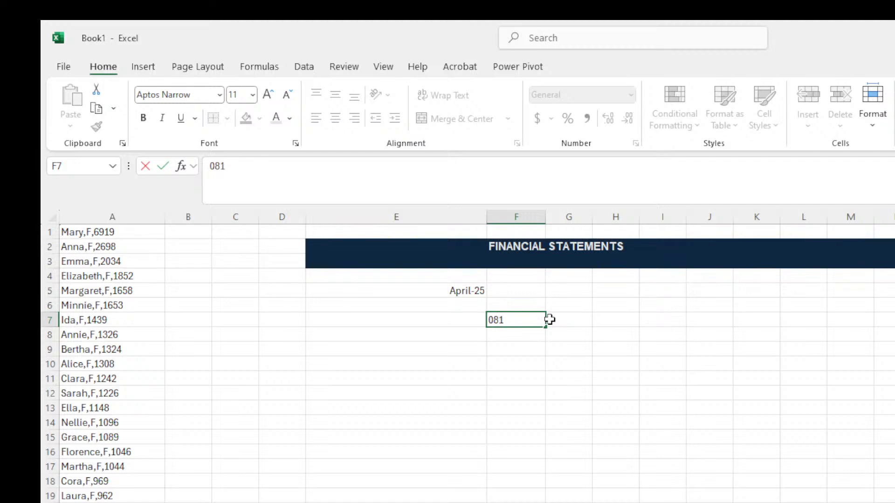
type("705642")
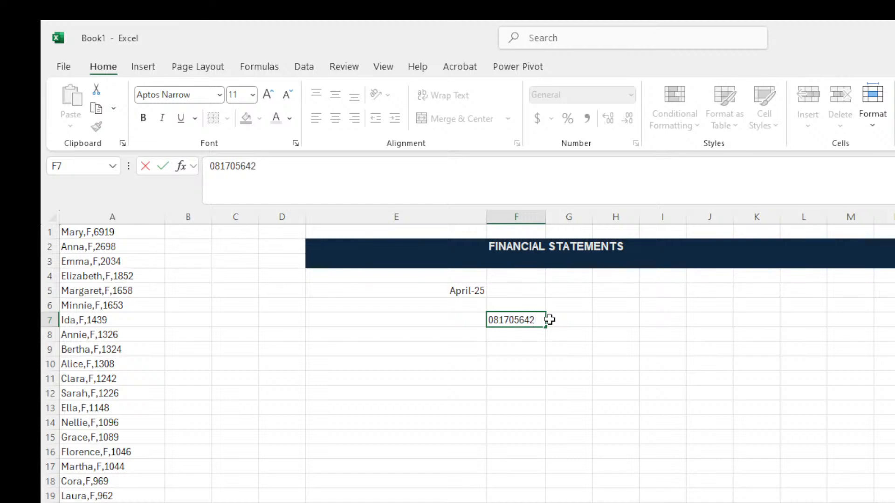
key("Return")
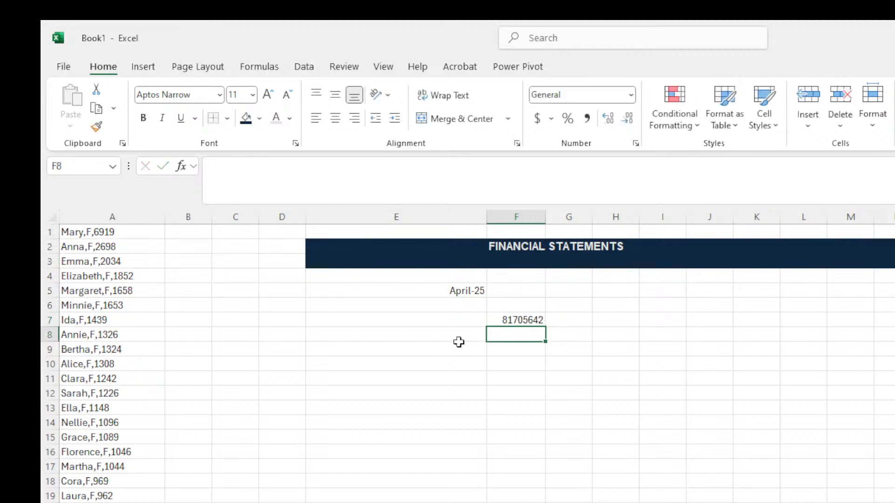
left_click(531, 319)
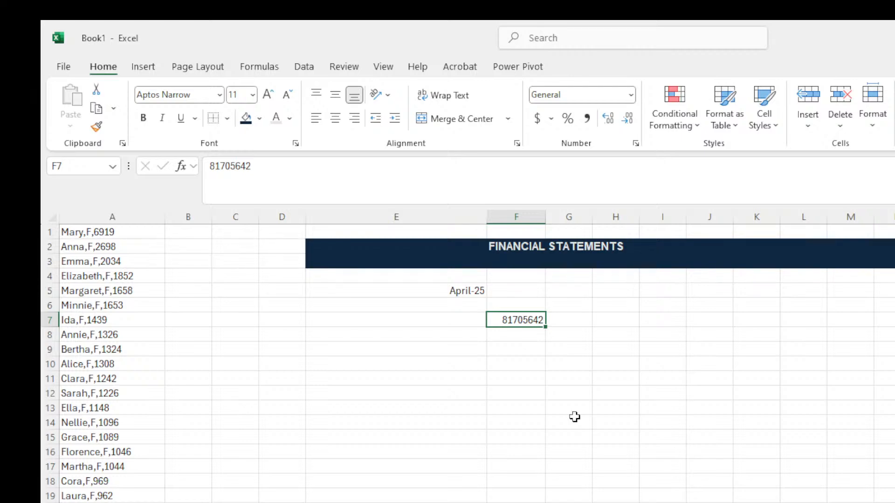
Format F7 as Text and restore the leading zero so it shows 081705642.
left_click(632, 96)
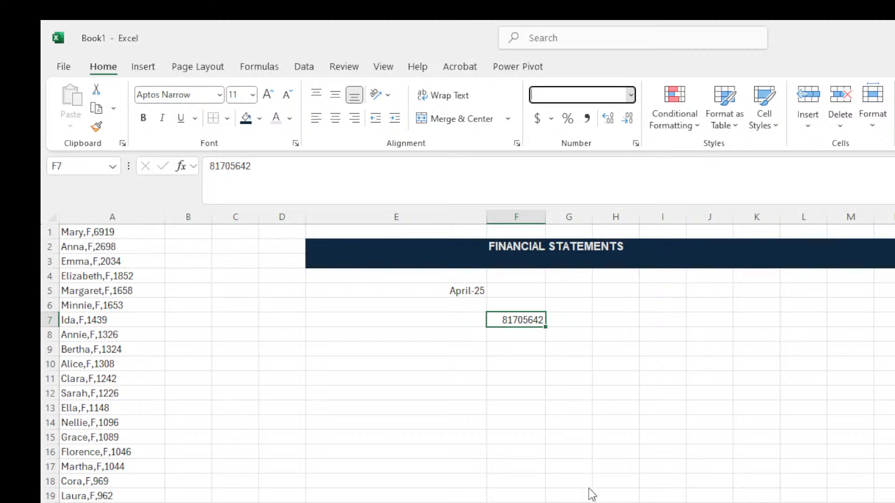
left_click(212, 167)
type("0")
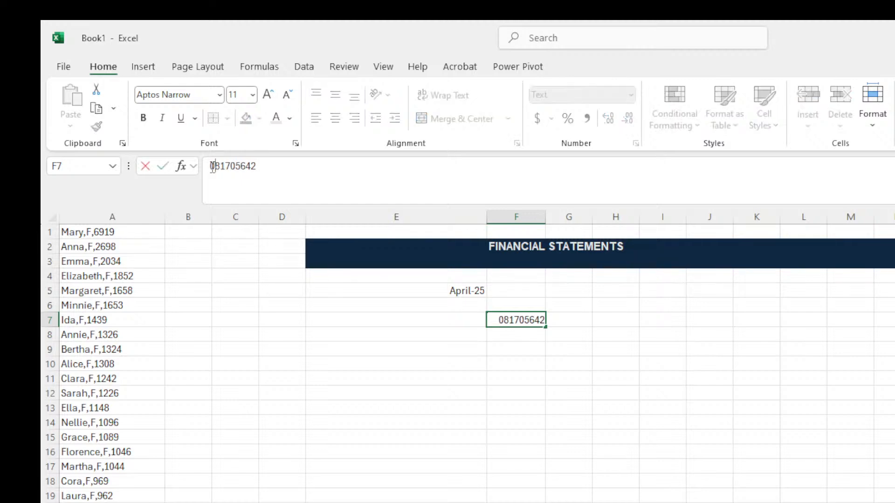
key("Return")
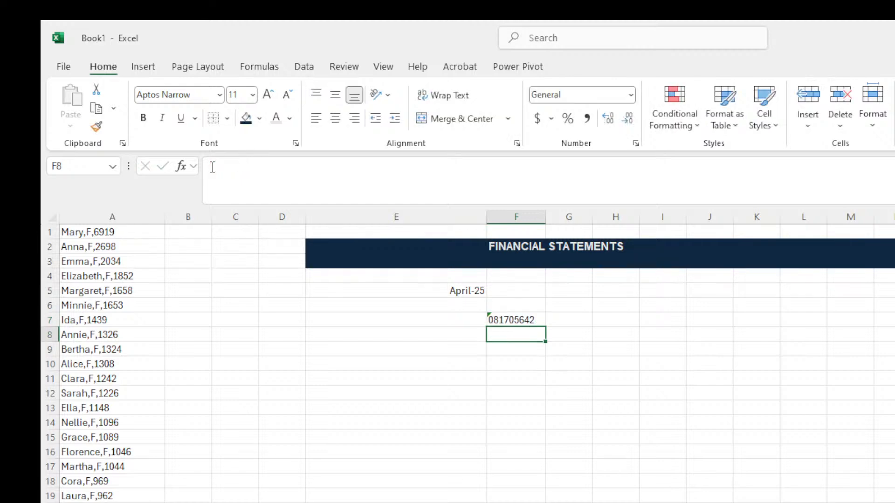
left_click(525, 453)
left_click(491, 319)
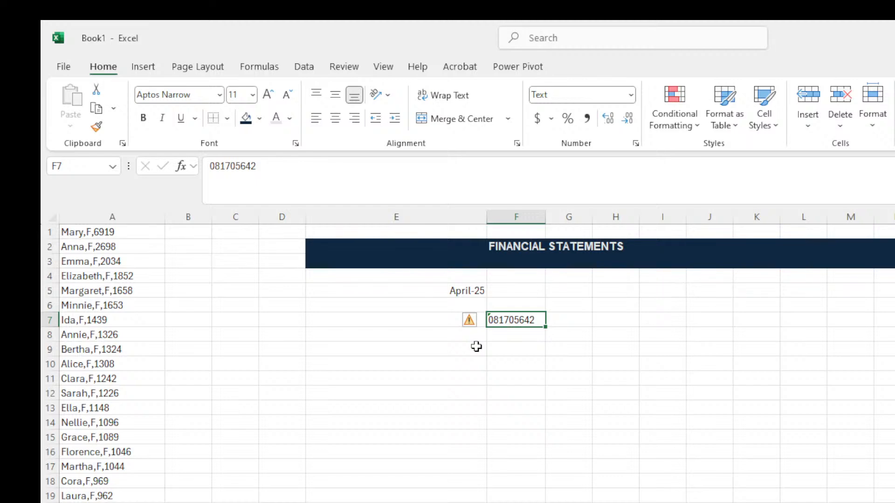
Inspect the number-stored-as-text warning on F7.
left_click(575, 332)
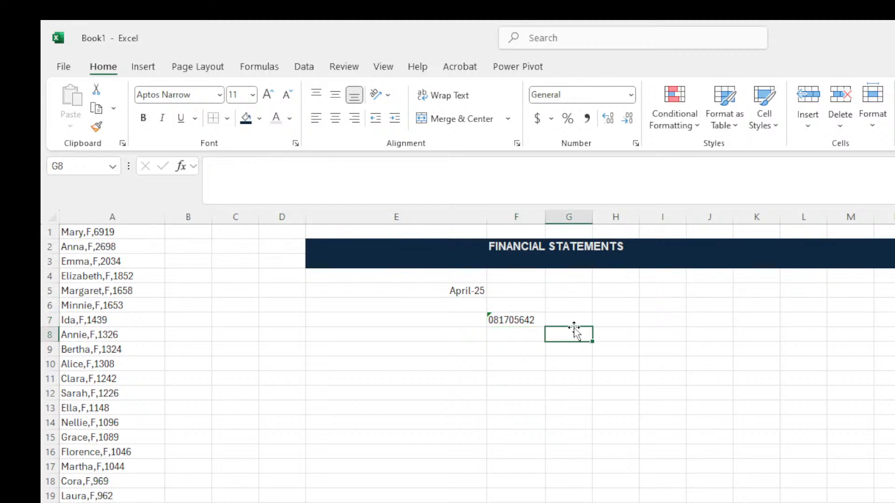
left_click(495, 321)
left_click(620, 305)
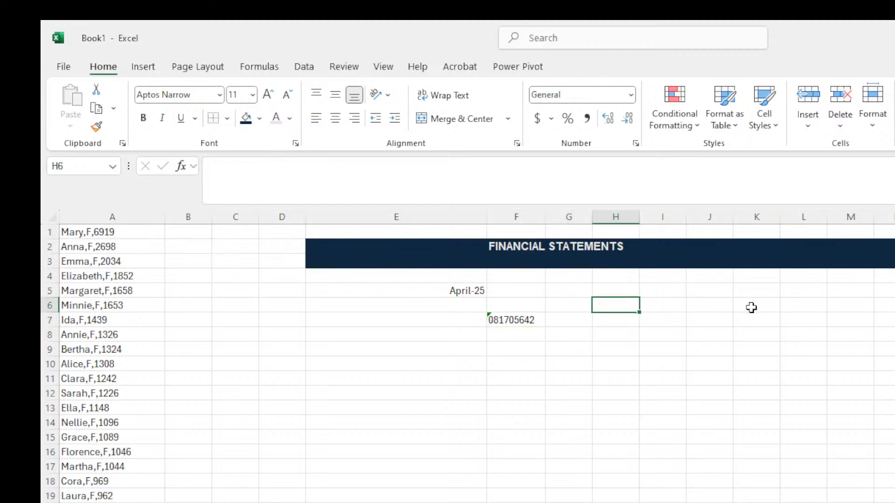
left_click(751, 308)
left_click(538, 360)
left_click(643, 309)
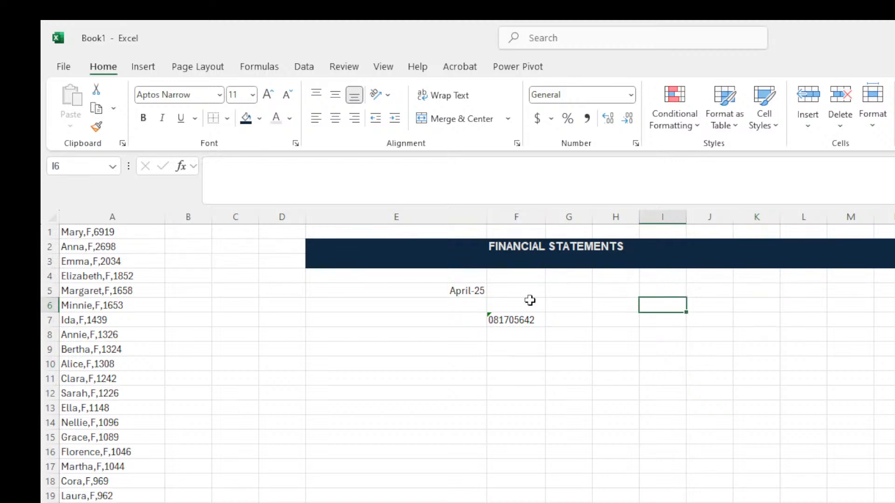
left_click(505, 319)
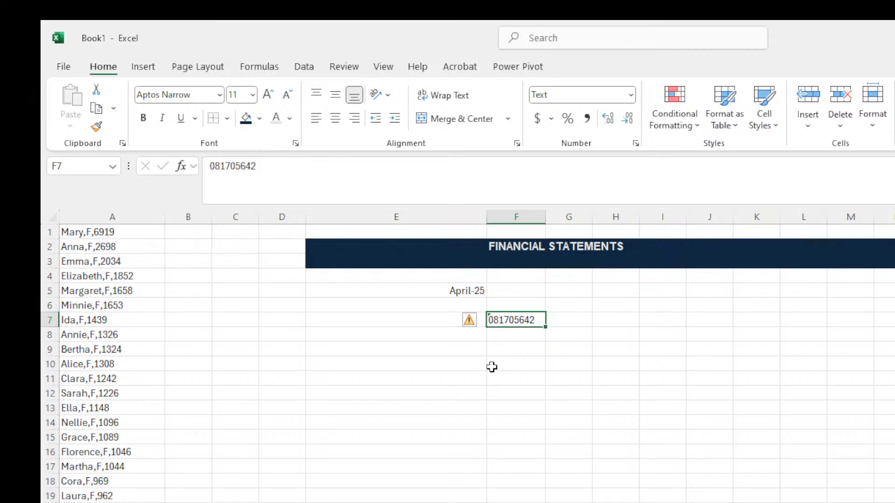
Apply the Accounting format to the empty range I5:I16.
left_click(611, 291)
left_click_drag(613, 276, 625, 467)
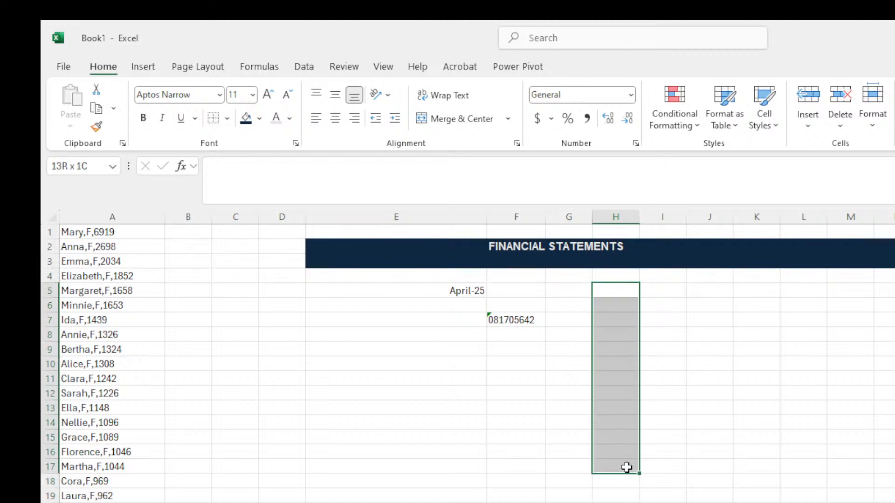
left_click_drag(663, 284, 663, 453)
left_click(632, 100)
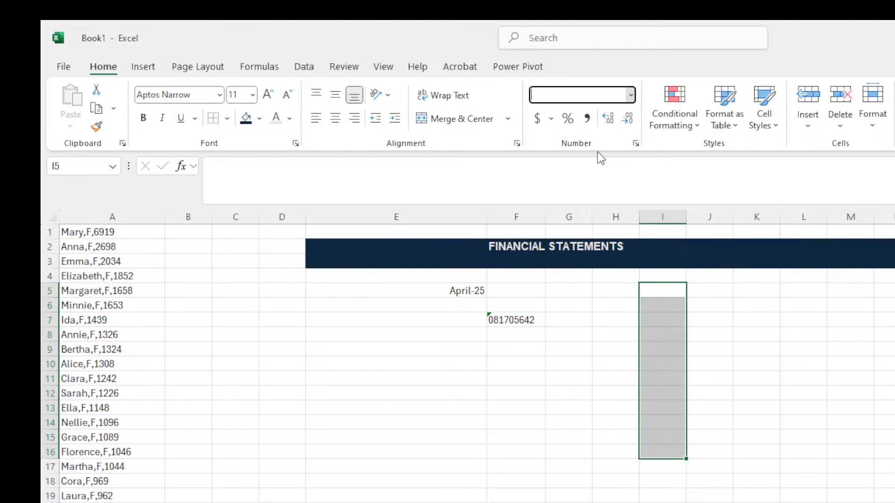
left_click(601, 236)
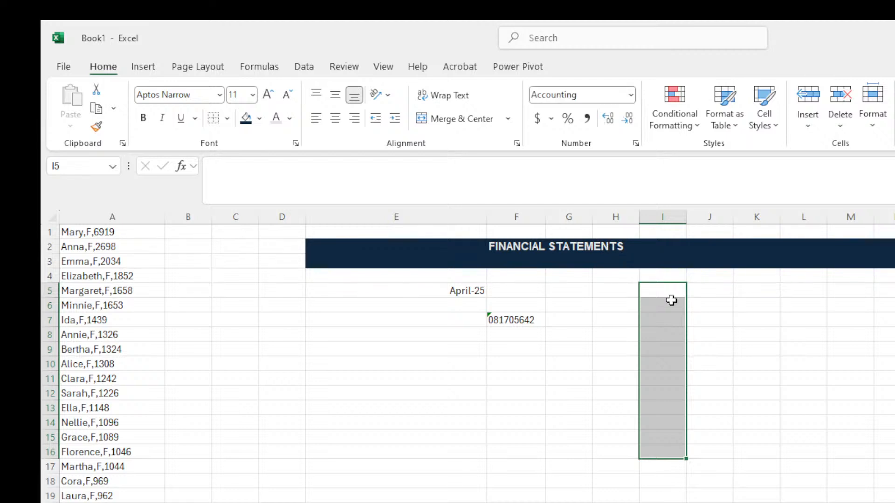
Clear the text number out of F7.
left_click(508, 320)
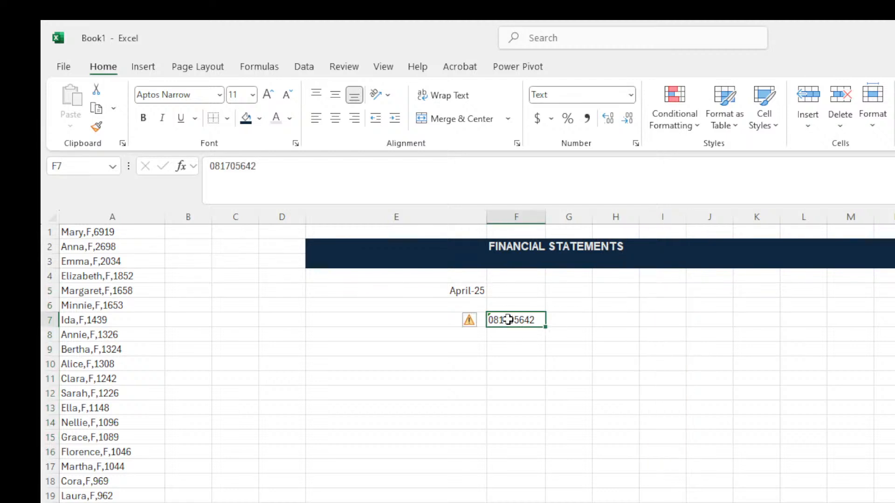
key("BackSpace")
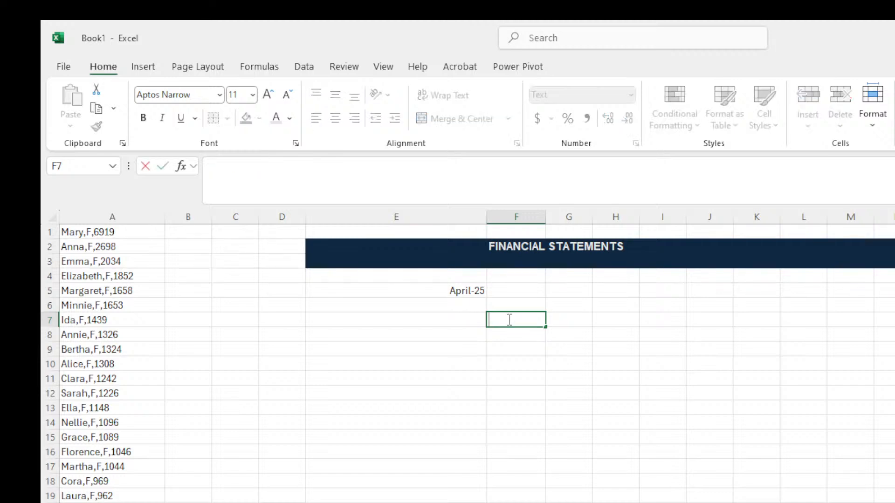
left_click(588, 319)
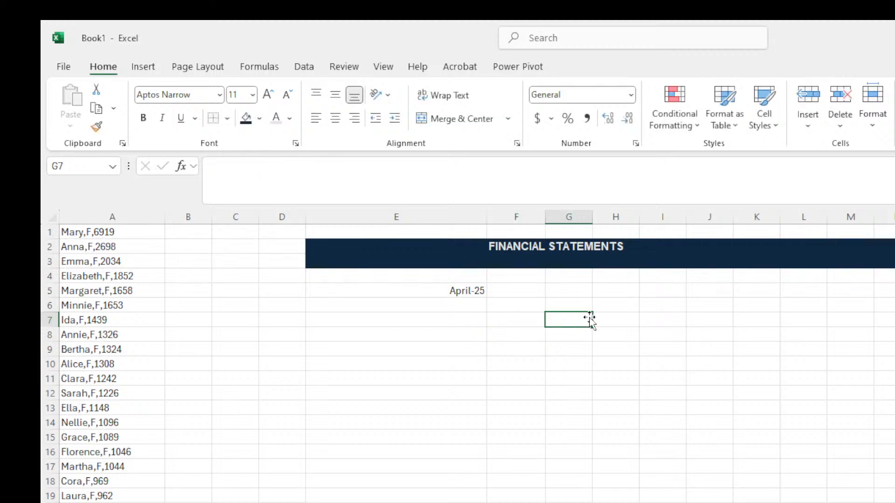
Enter 6500 in G7 and format it as Accounting to show $6,500.00.
type("6")
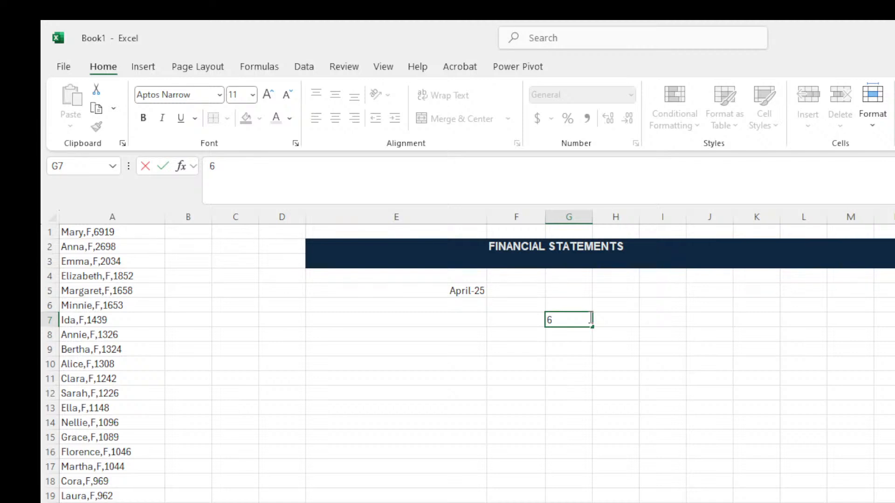
type("500")
key("Return")
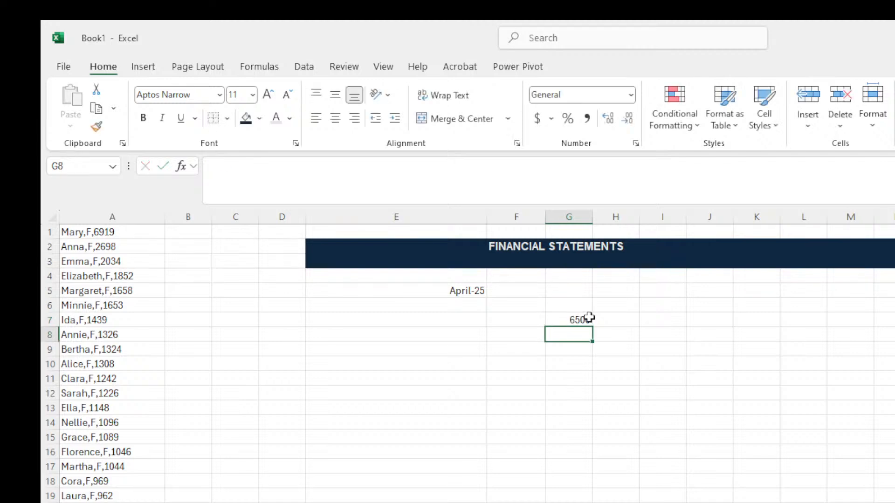
left_click(588, 319)
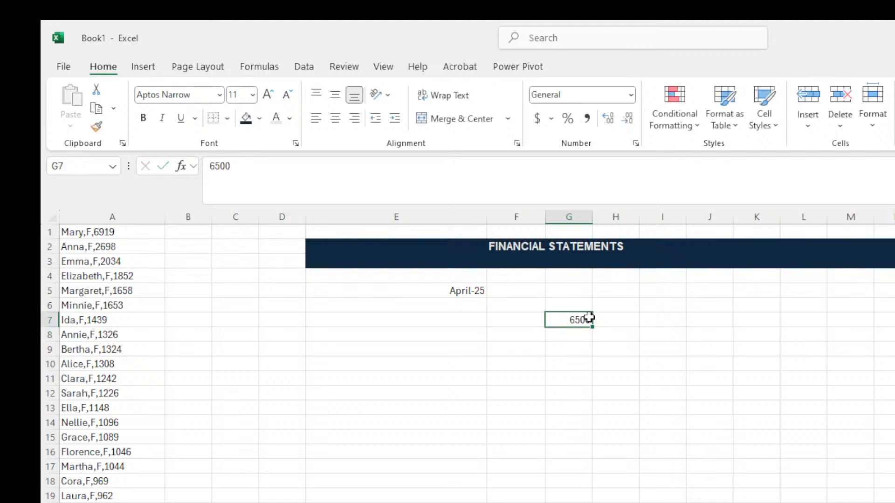
left_click(587, 118)
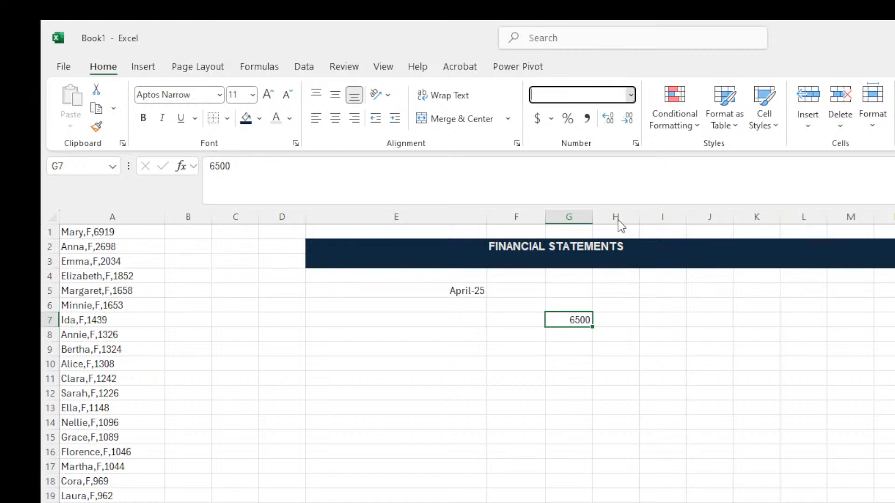
left_click(655, 379)
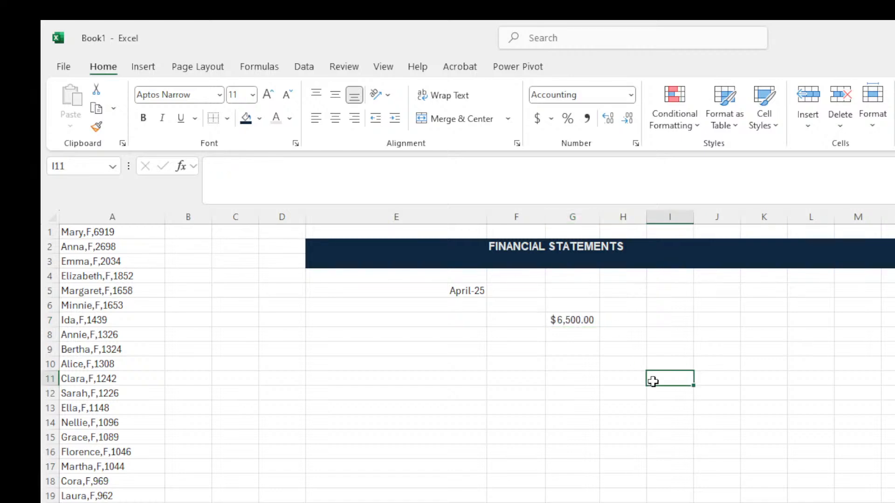
Select G7 and pick Currency from the Number Format list instead of Accounting.
left_click(569, 322)
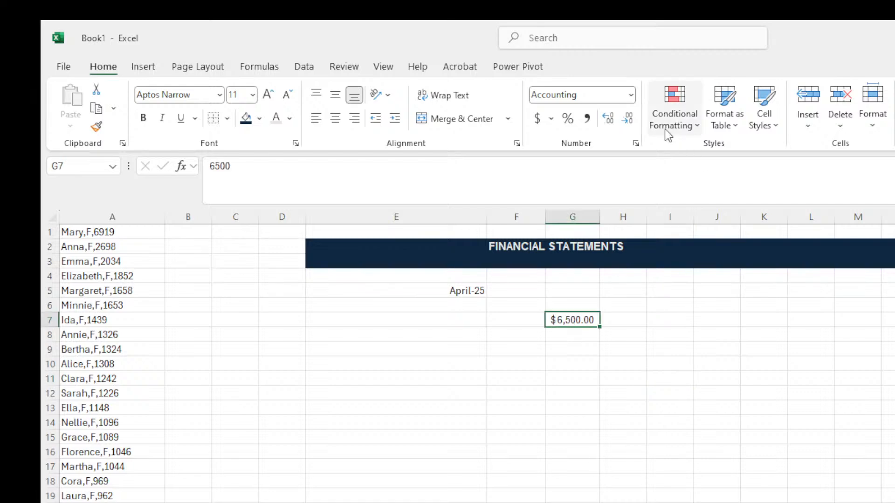
left_click(629, 98)
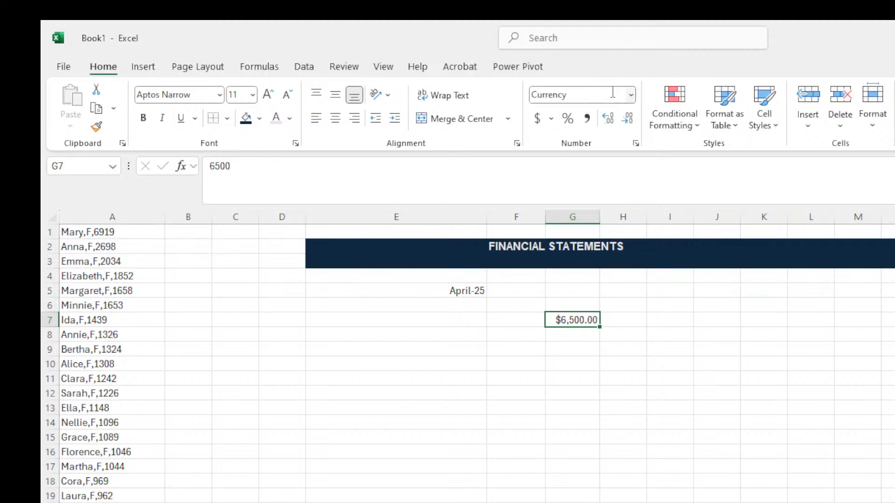
left_click(634, 96)
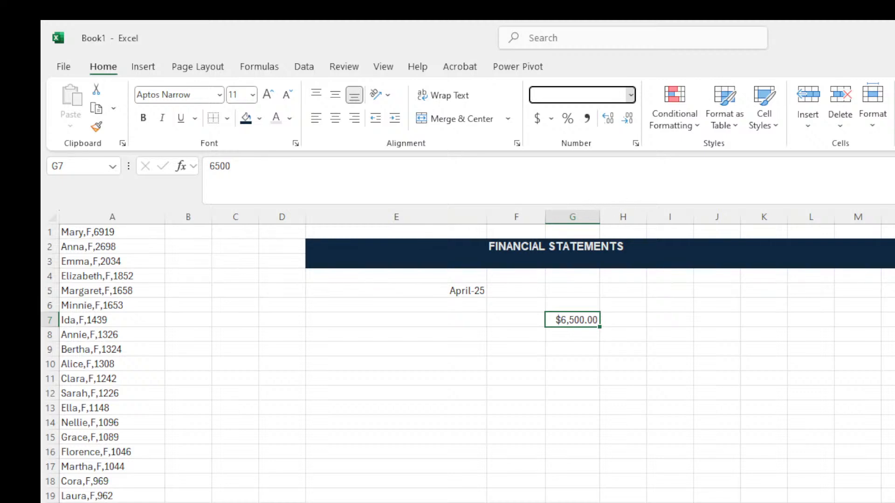
left_click(614, 213)
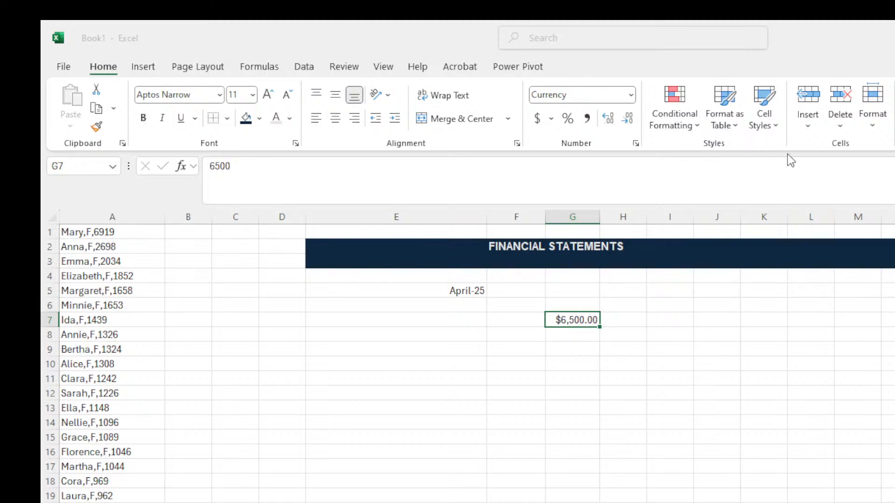
left_click(635, 97)
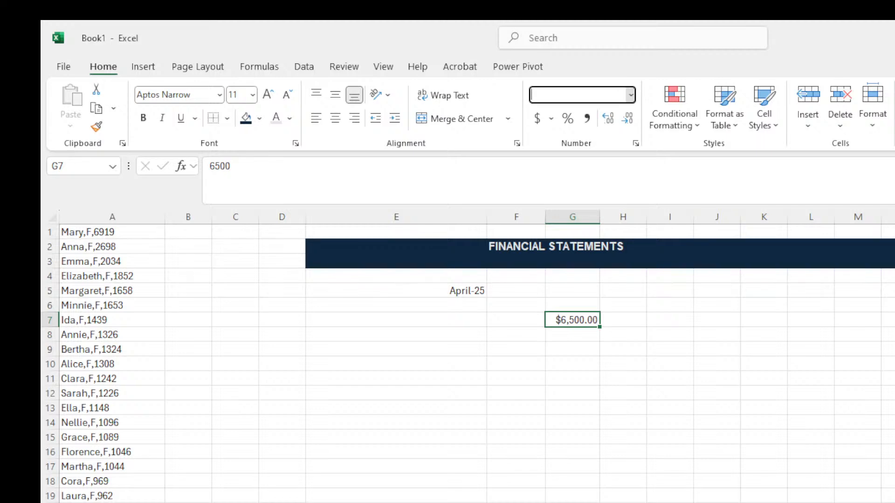
Bring up the detailed number format settings for the $6,500.00 amount in G7.
left_click(614, 476)
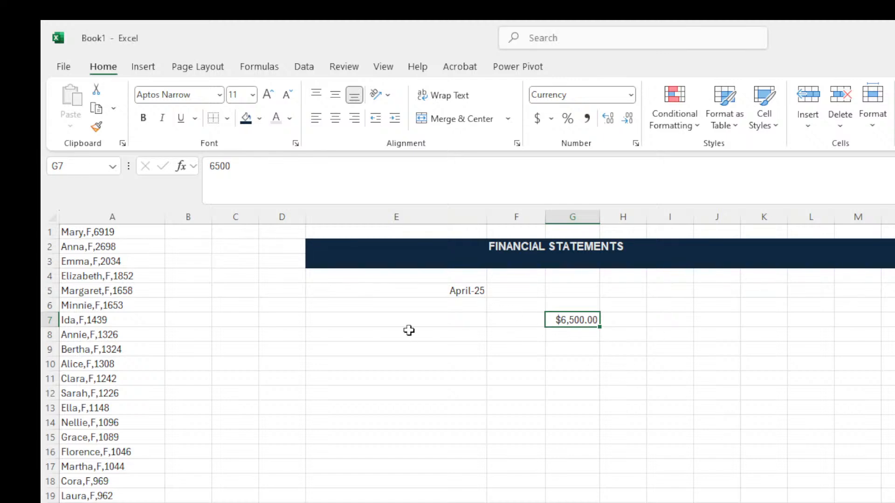
Give E5 a custom mmm-yy date format so it reads Apr-25, then check E5 and G7.
left_click(450, 292)
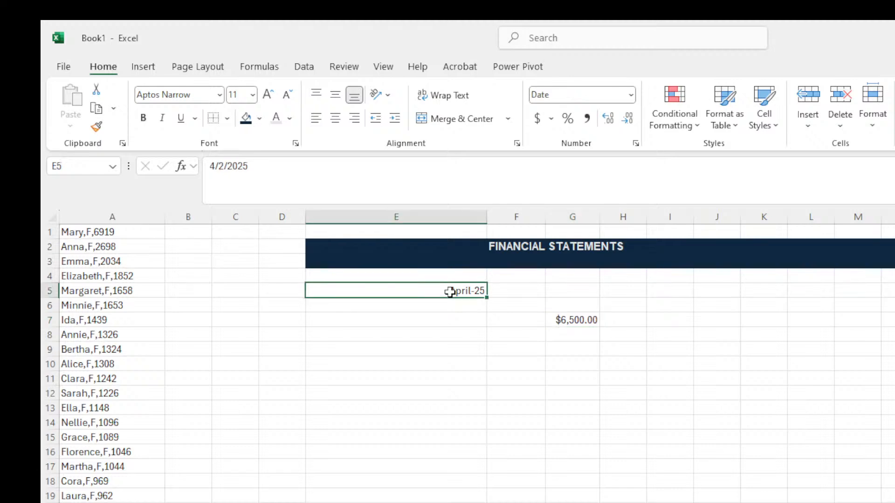
left_click(631, 95)
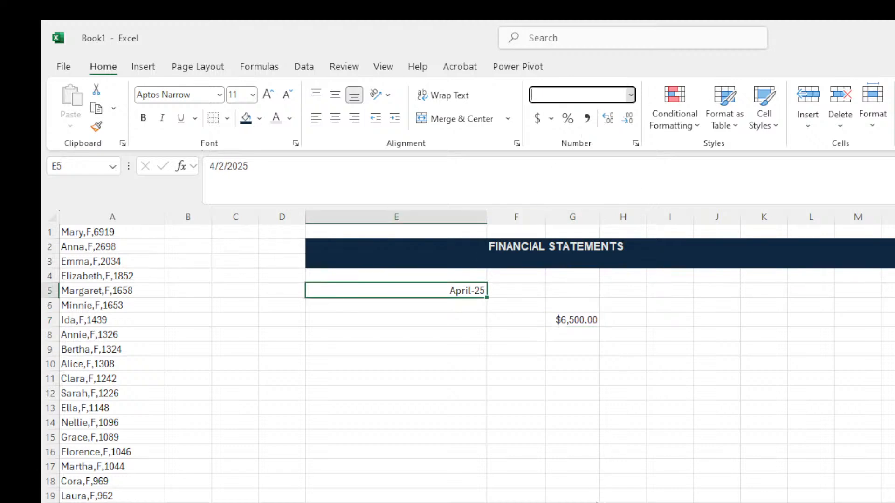
left_click(596, 502)
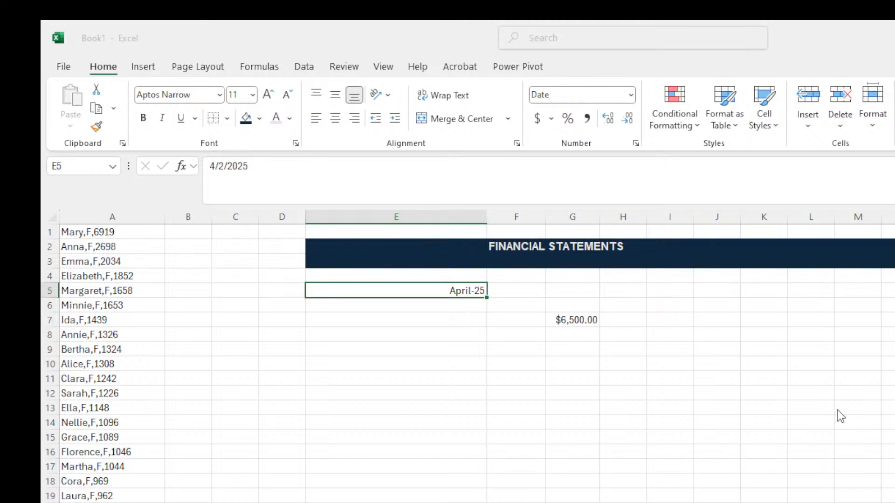
key("Return")
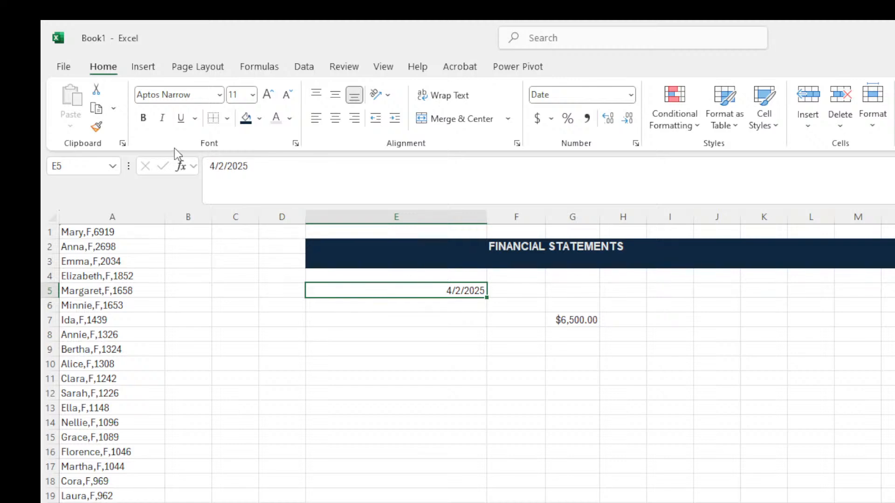
left_click(631, 96)
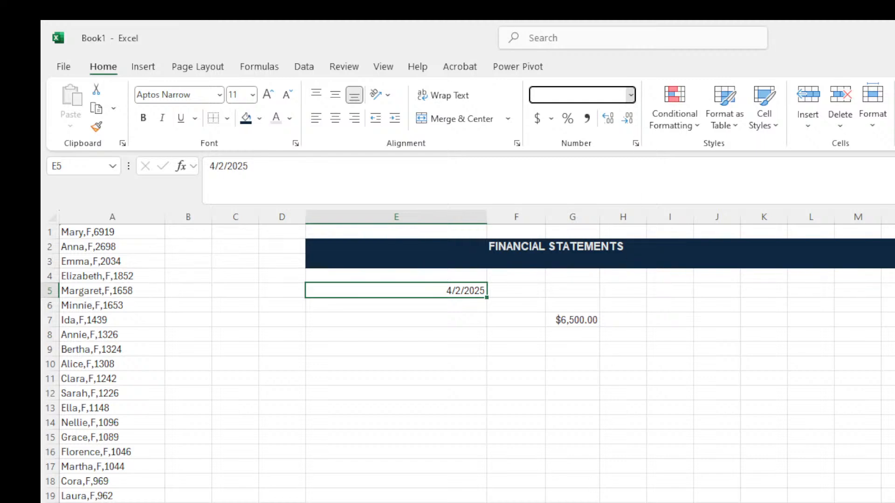
left_click(578, 449)
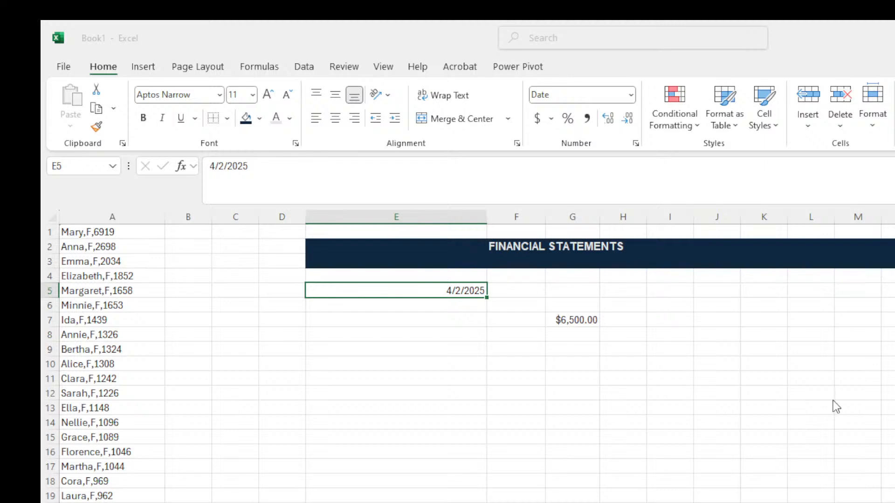
key("Return")
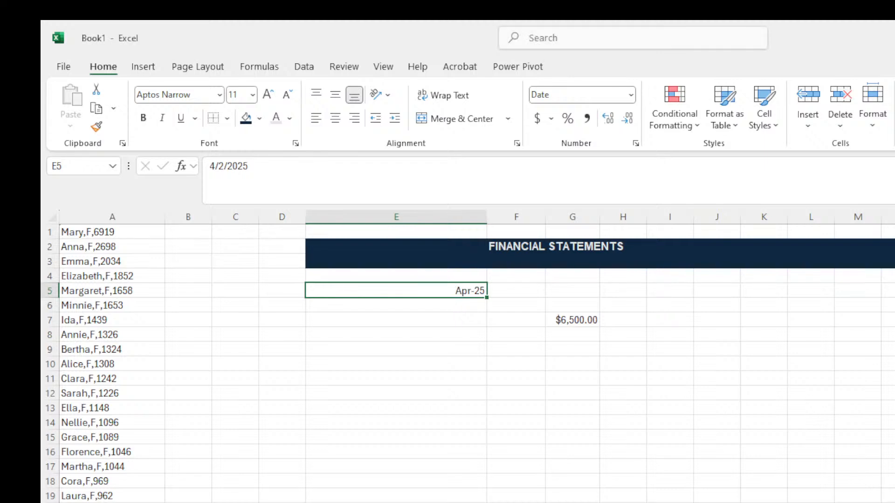
left_click(450, 334)
left_click(457, 295)
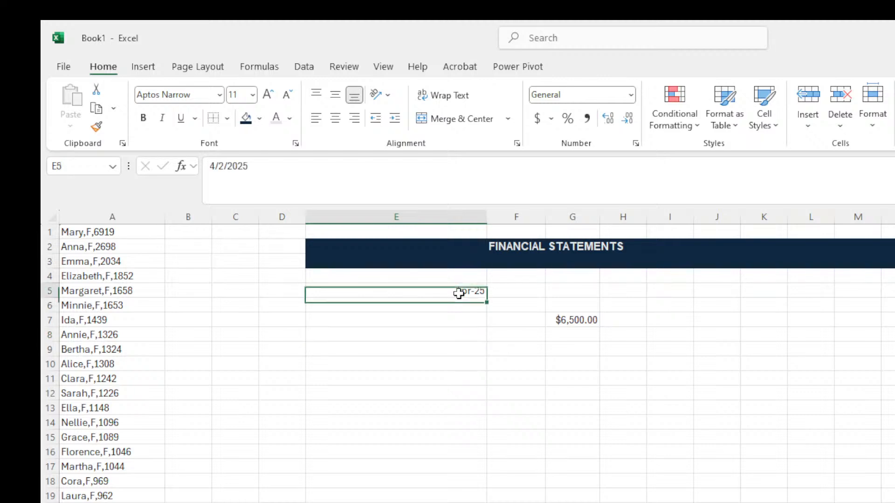
left_click(590, 325)
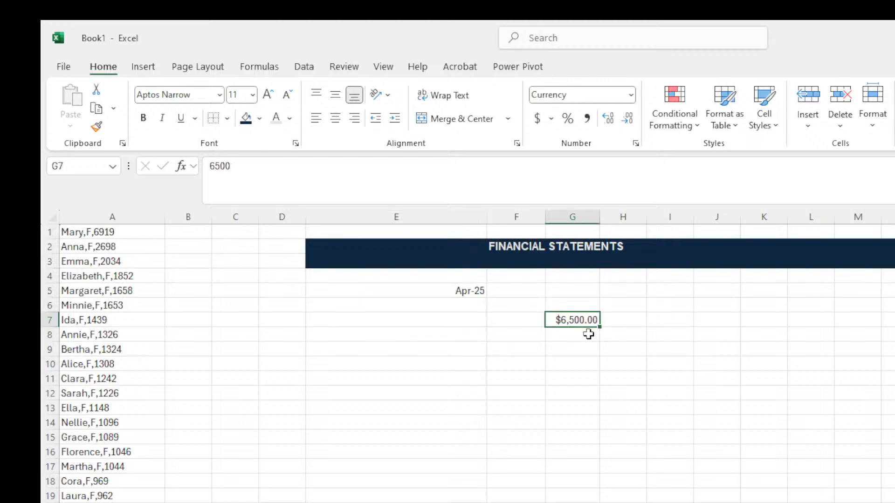
left_click(551, 389)
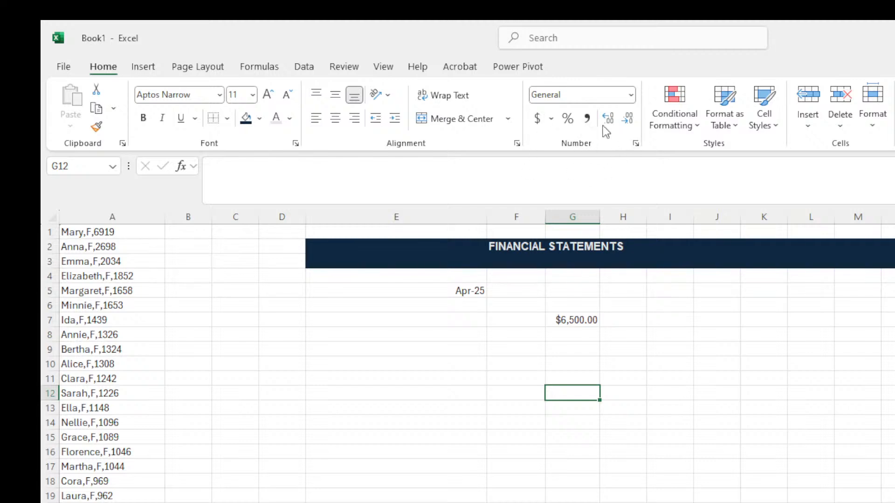
left_click(631, 97)
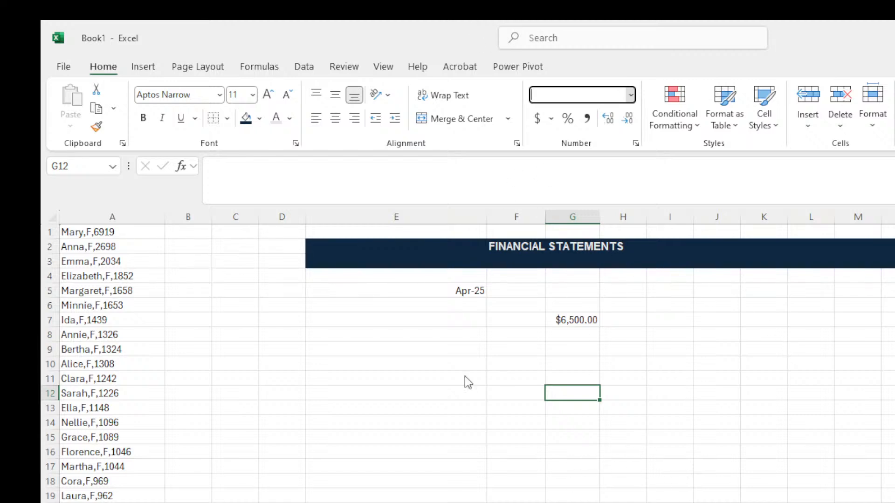
key("Escape")
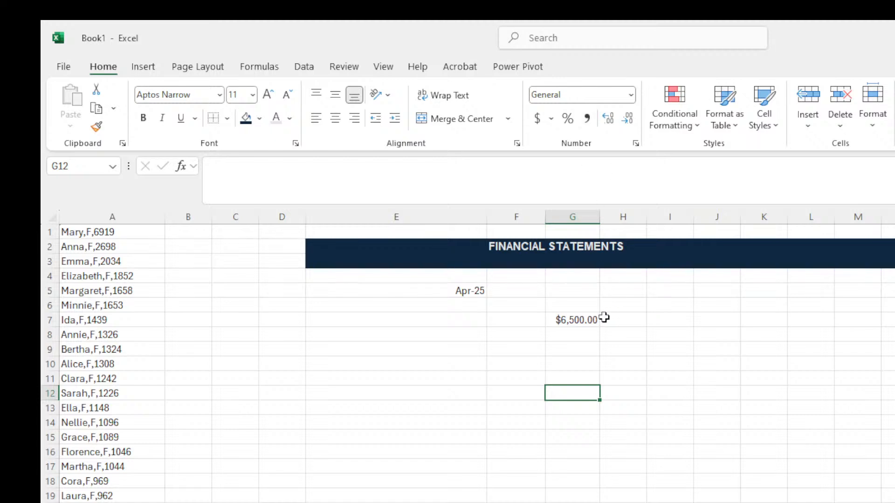
Enter 7800 in cell G9.
left_click(576, 347)
type("7")
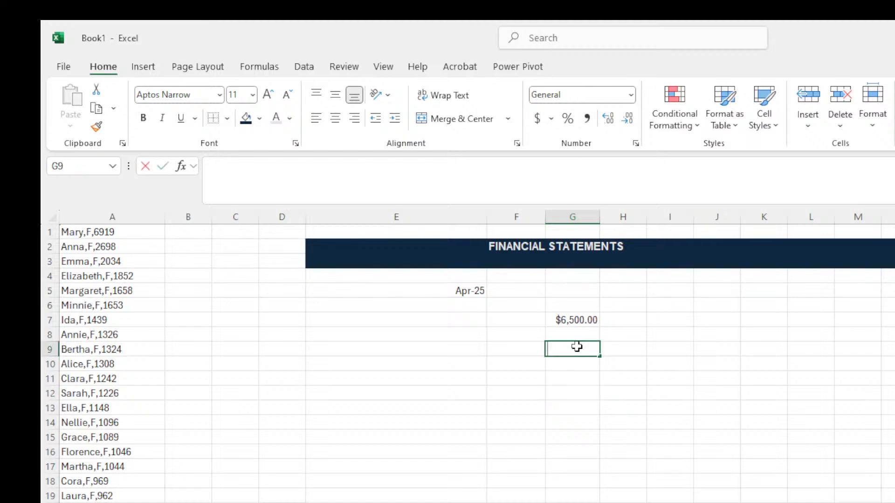
type("800")
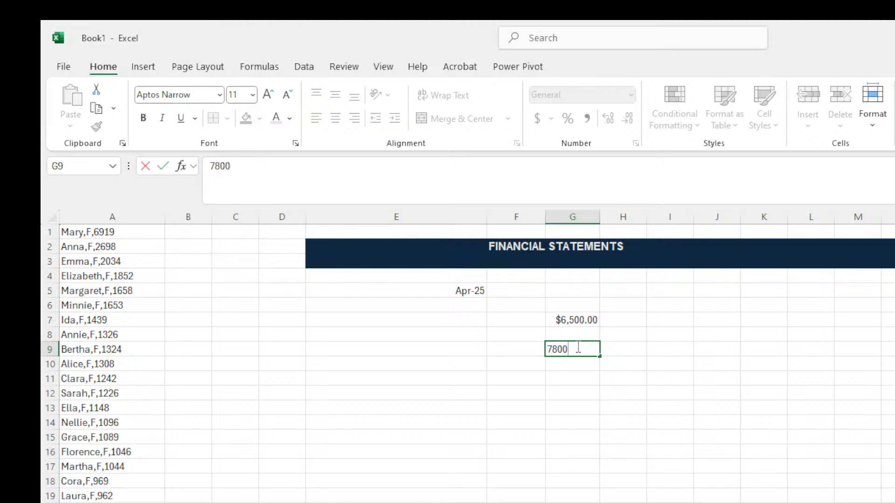
key("Return")
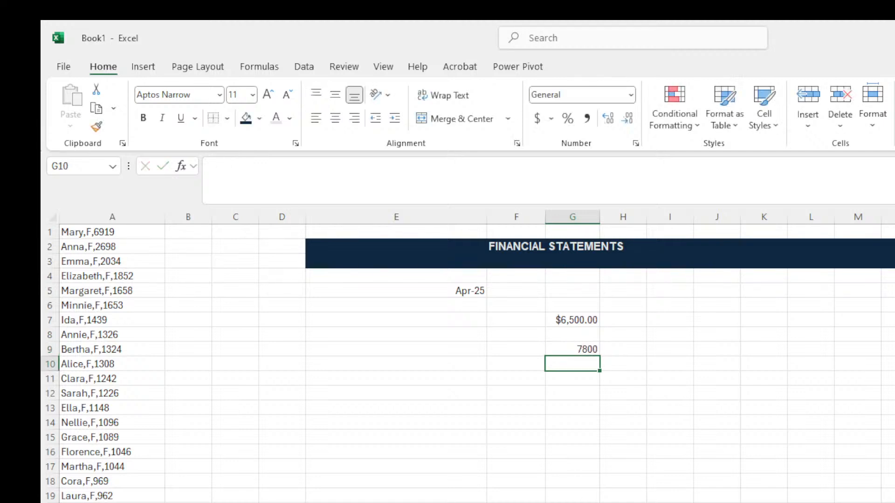
Apply Comma Style to G9 and settle on two decimals, showing 7,800.00.
left_click(556, 347)
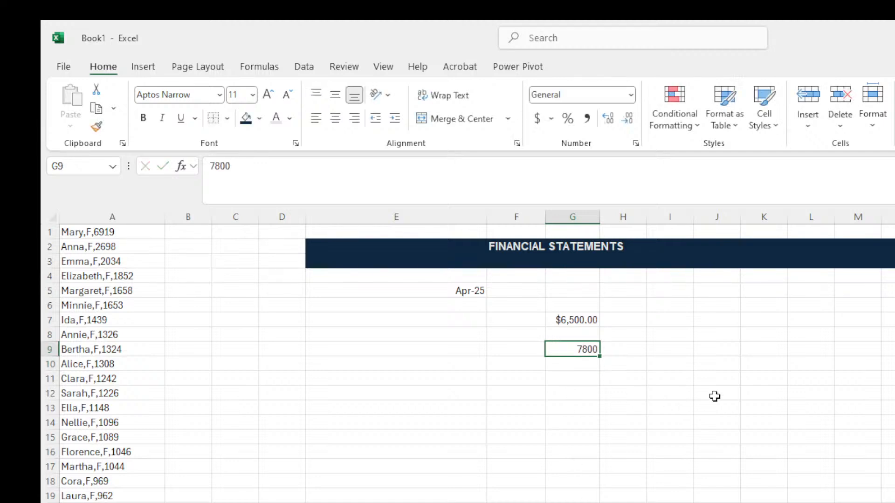
left_click(578, 119)
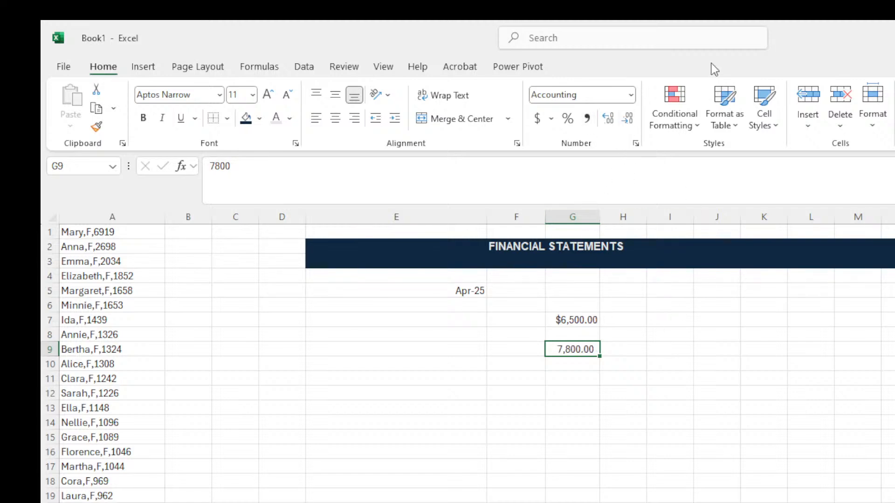
left_click(628, 118)
left_click(629, 117)
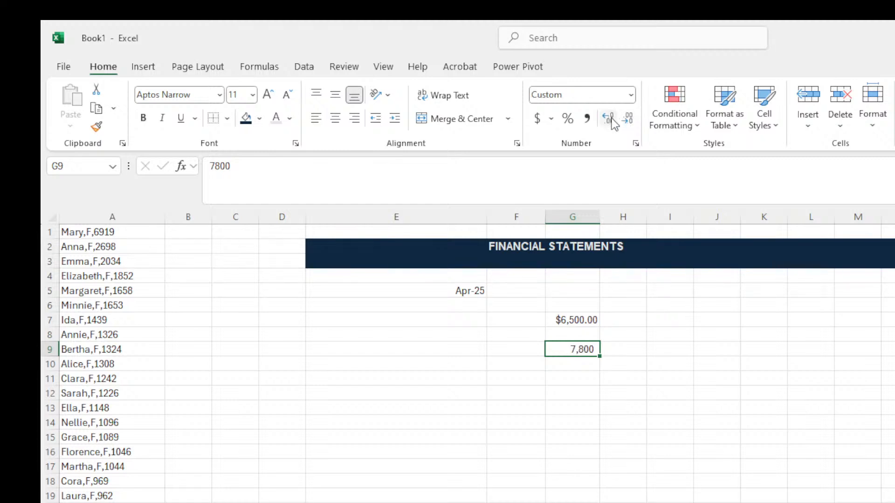
left_click(613, 122)
left_click(610, 121)
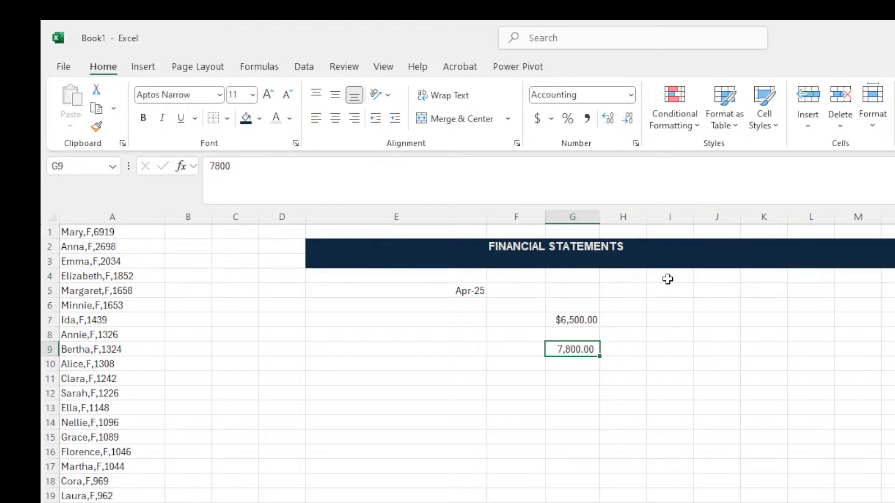
left_click(579, 325)
left_click(584, 349)
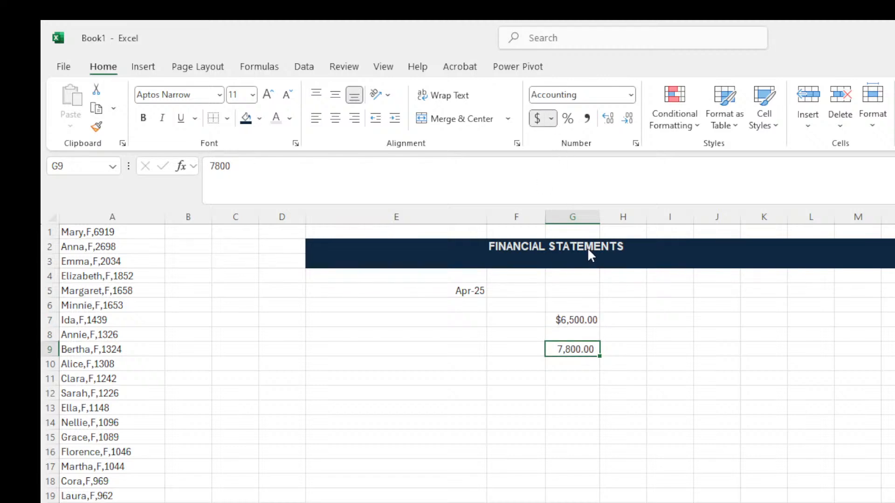
Format G9 as Currency with the ₦ naira symbol so it reads ₦7,800.00.
key("ctrl+1")
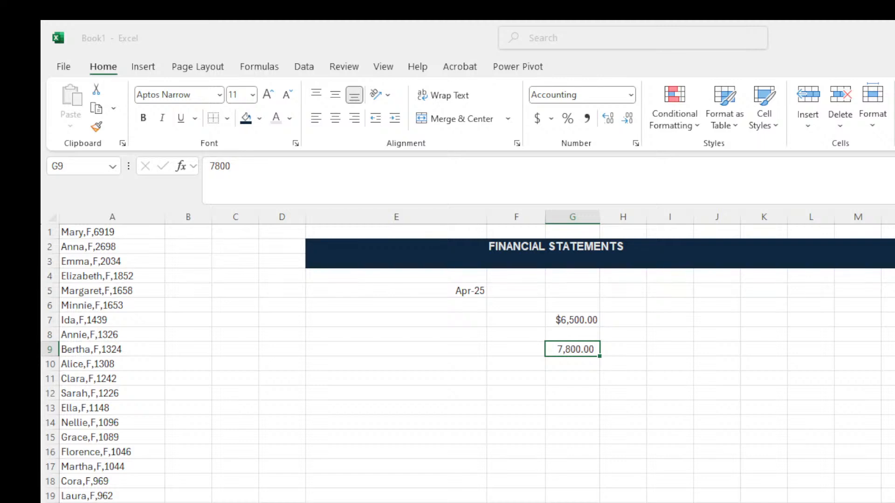
key("Return")
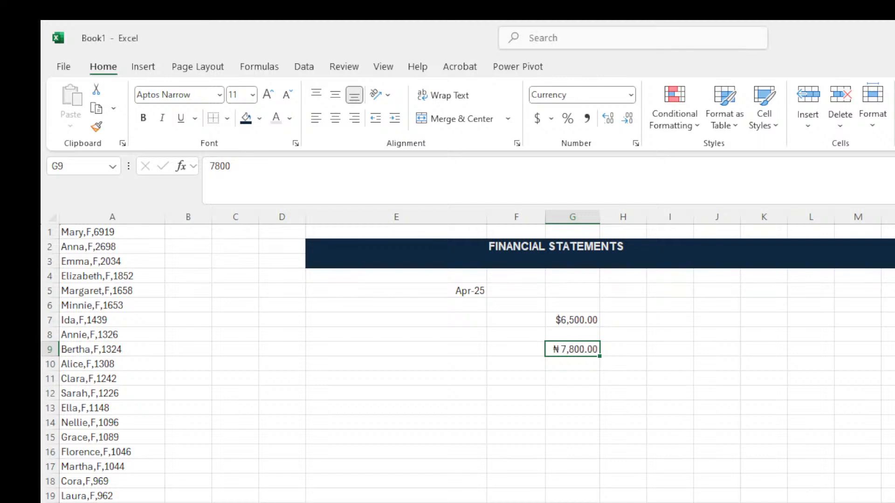
left_click(623, 437)
key("alt+Tab")
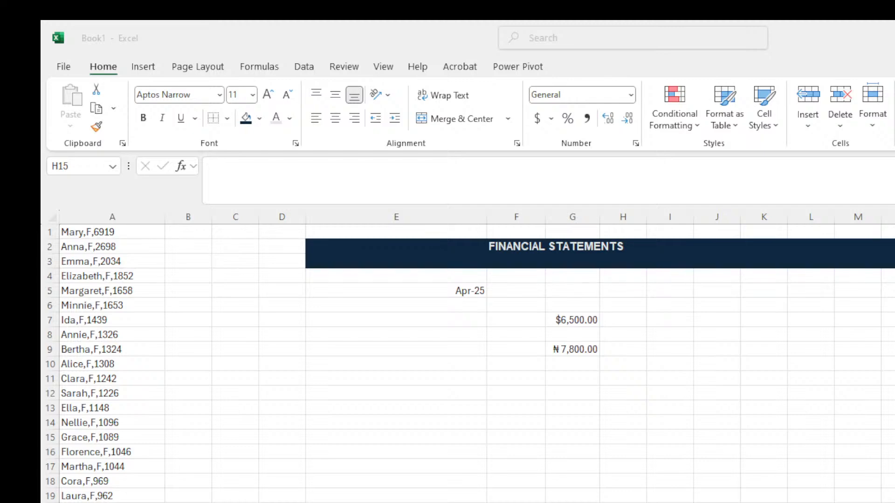
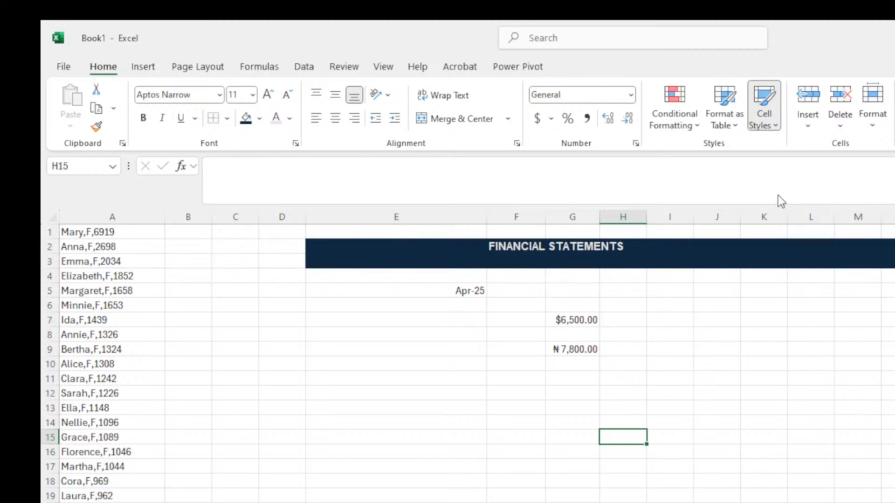
left_click(761, 124)
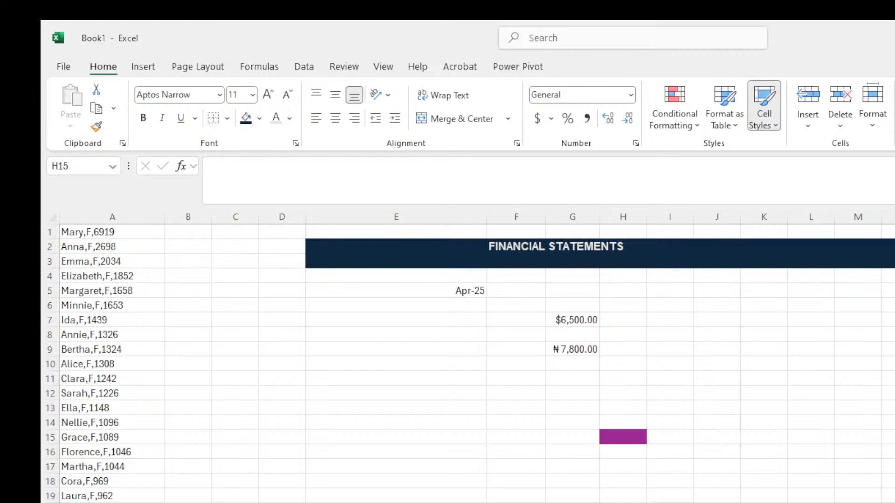
left_click(776, 301)
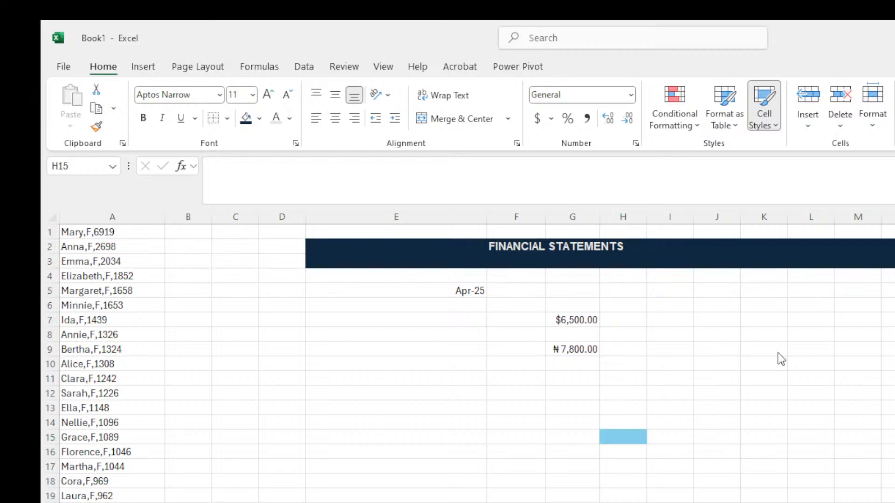
left_click(786, 473)
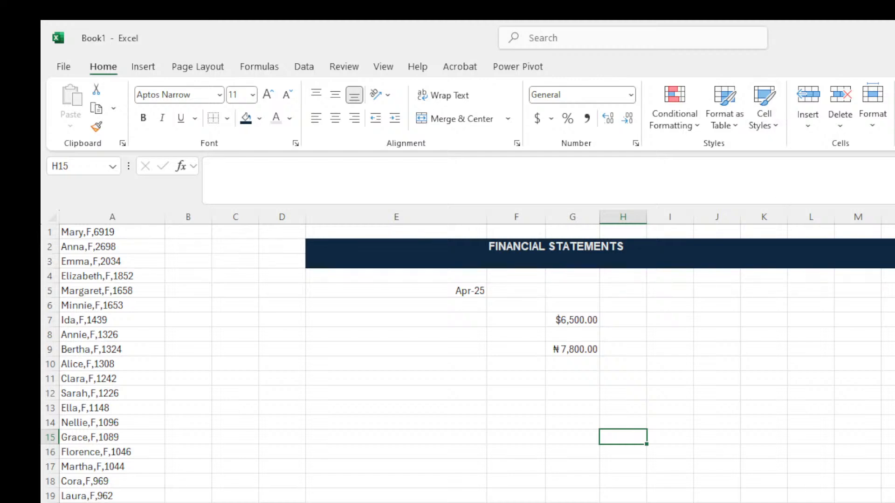
key("alt+Tab")
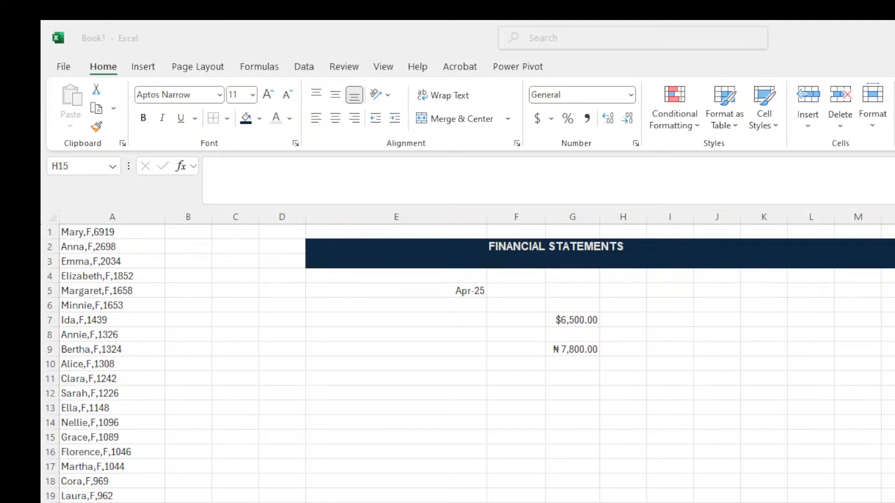
Return to the workbook and open the Cell Styles gallery for the title band.
left_click(536, 491)
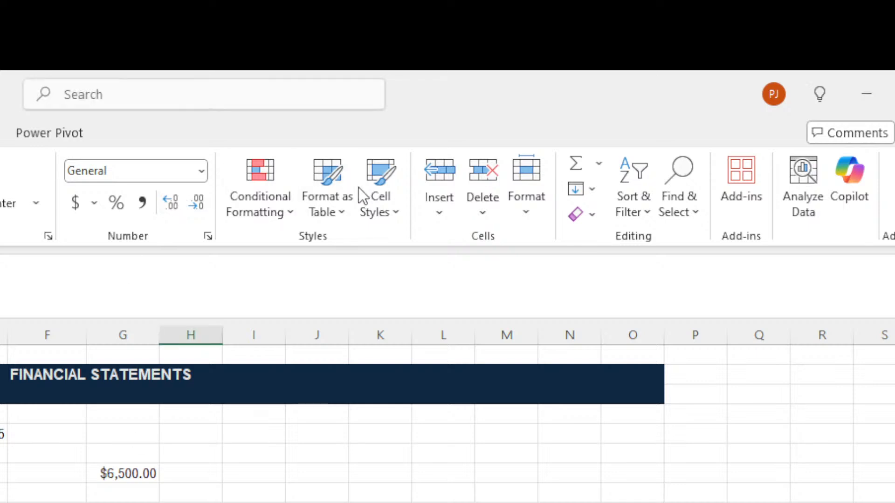
left_click(389, 218)
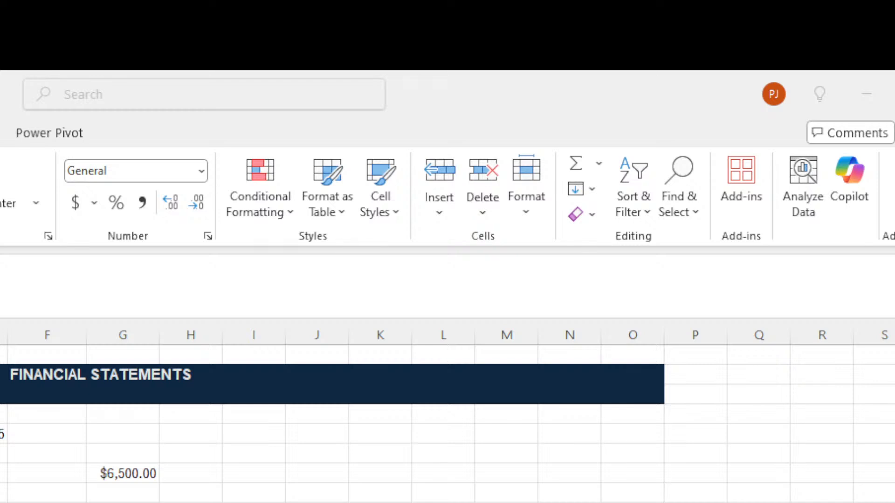
left_click(191, 502)
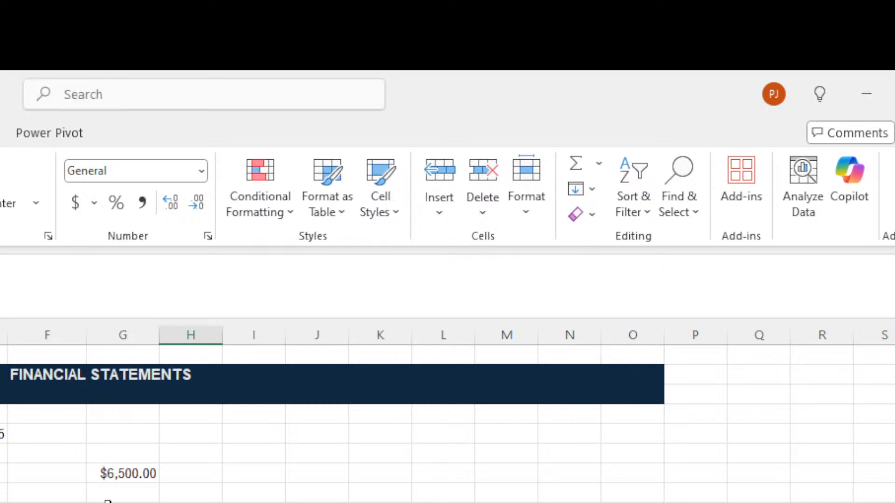
left_click_drag(6, 396, 632, 397)
left_click(507, 501)
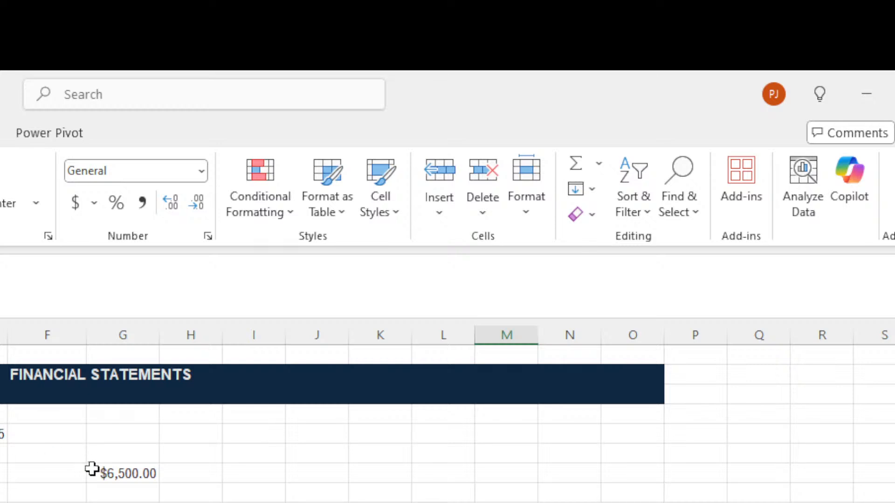
Clear the column E date cell, undo to restore it, then make row 5 much taller.
left_click(1, 479)
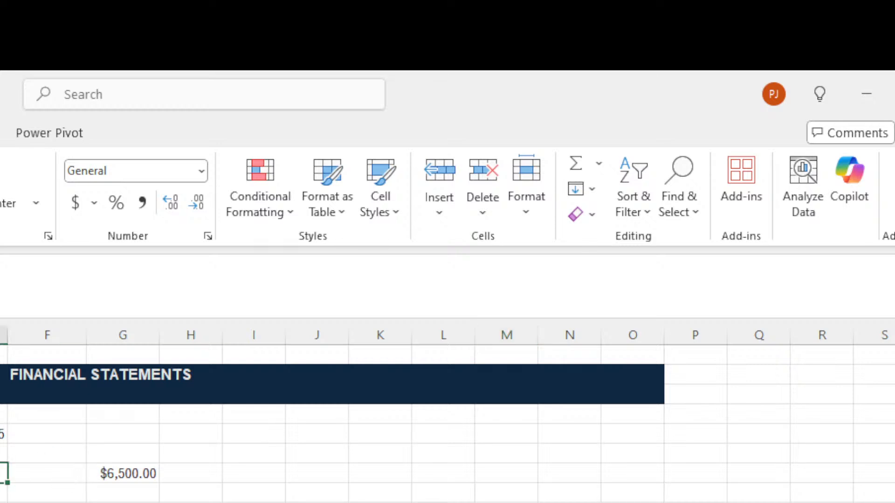
left_click(2, 454)
left_click(1, 436)
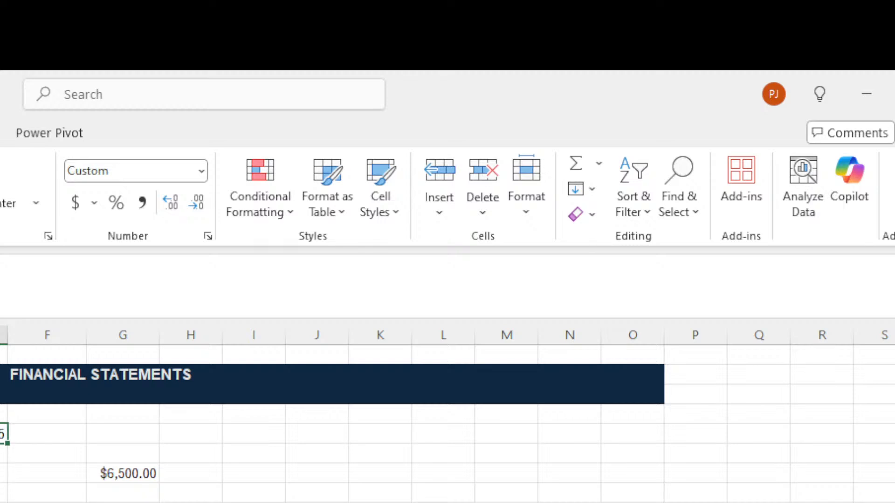
key("Delete")
key("ctrl+z")
key("alt+h")
key("w")
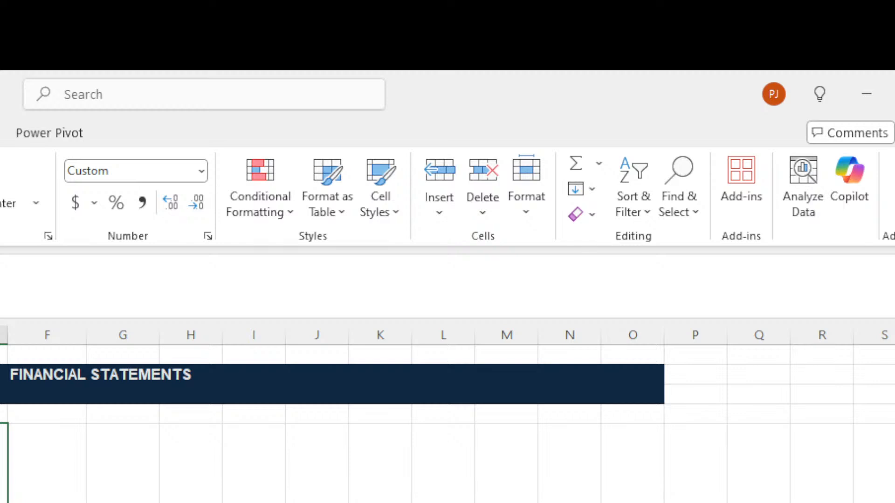
Undo the row 5 height change so $6,500.00 in G7 shows again.
key("ctrl+z")
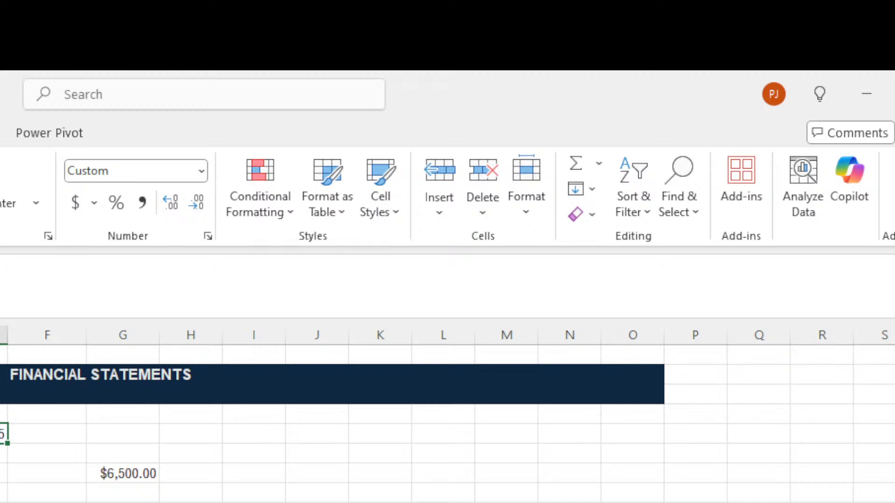
Select the FINANCIAL STATEMENTS title band, then begin an entry in an empty column E cell.
left_click_drag(6, 375, 617, 396)
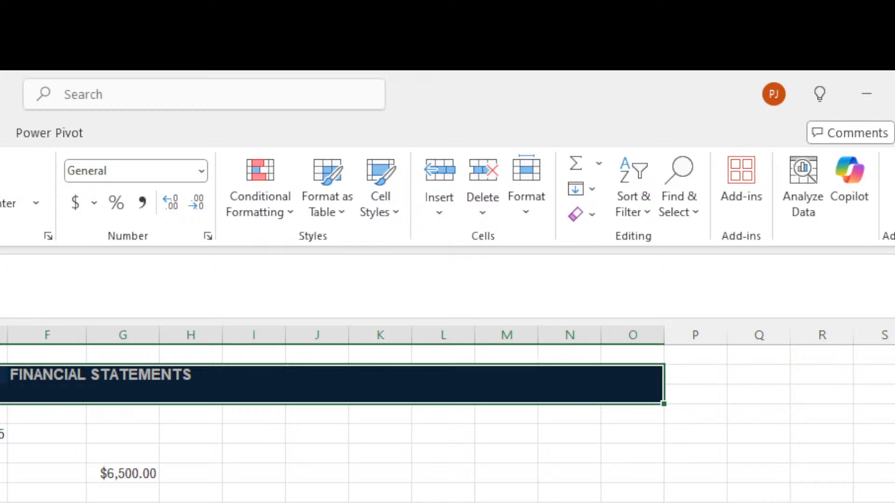
left_click(3, 502)
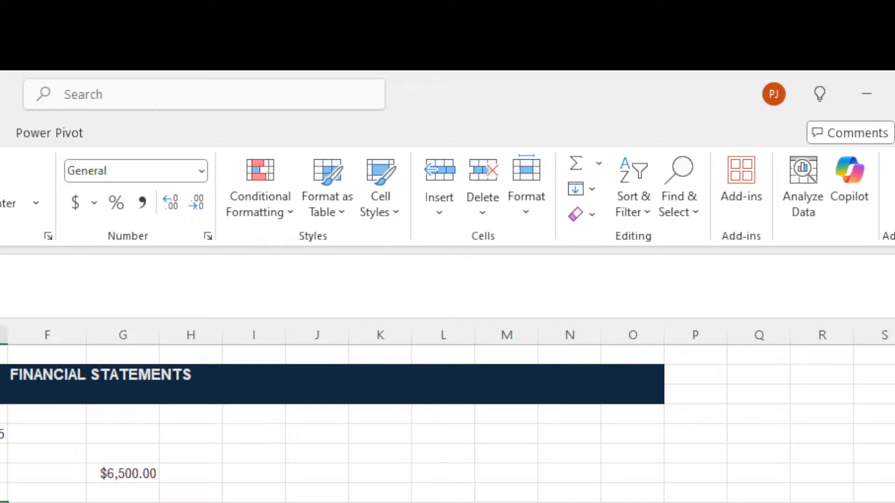
type("=")
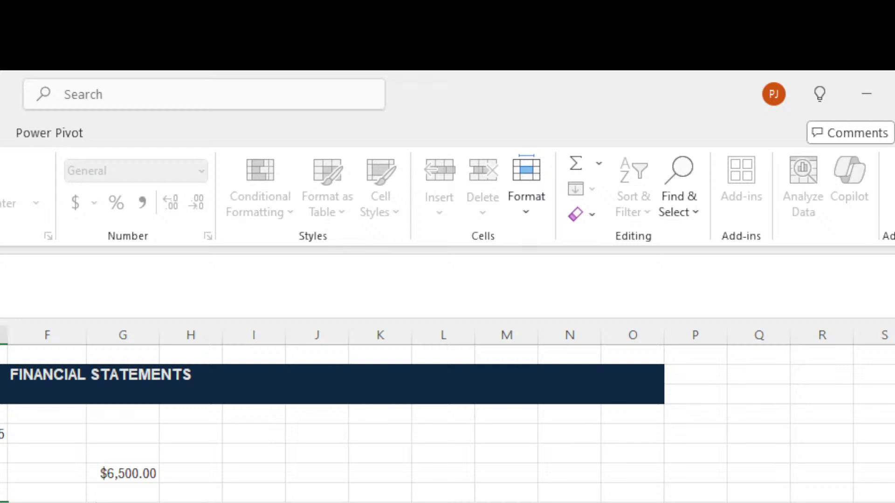
Finish the column E sentence with 'd made a great doctor' and commit it.
type("d made a great")
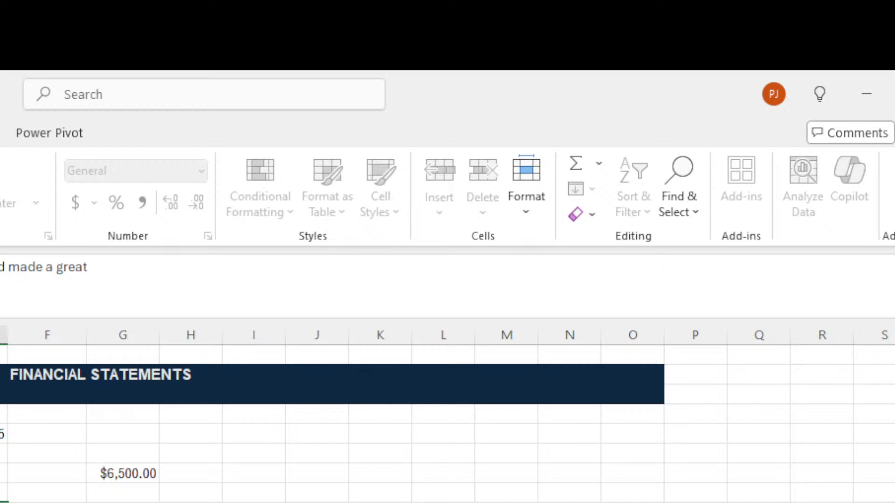
type(" doctor")
key("Return")
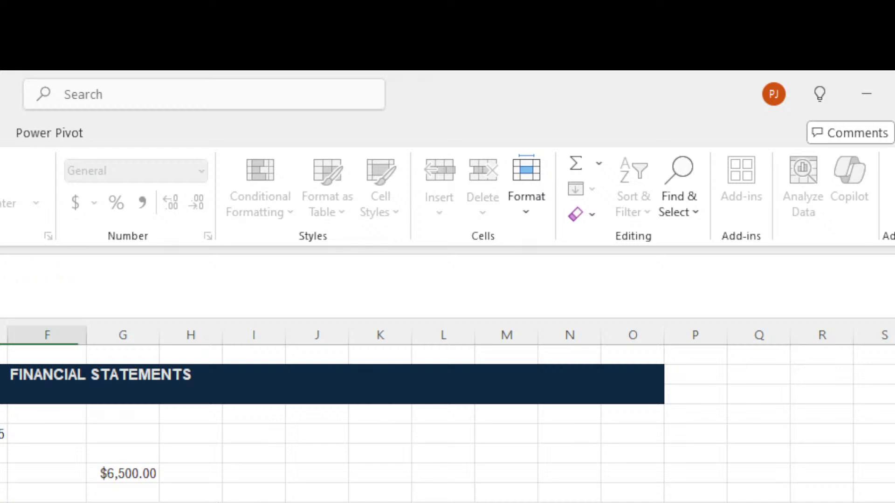
left_click(2, 502)
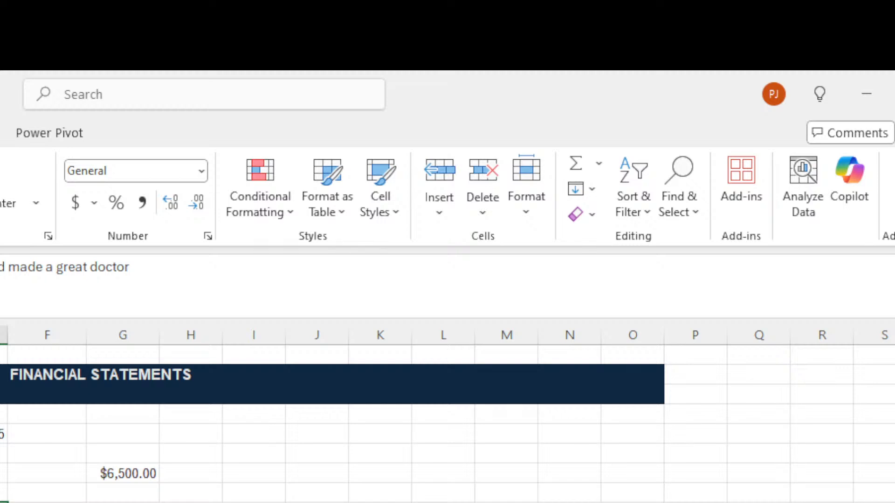
Correct 'made' to 'make' so the sentence ends 'would make a great doctor'.
left_click(38, 269)
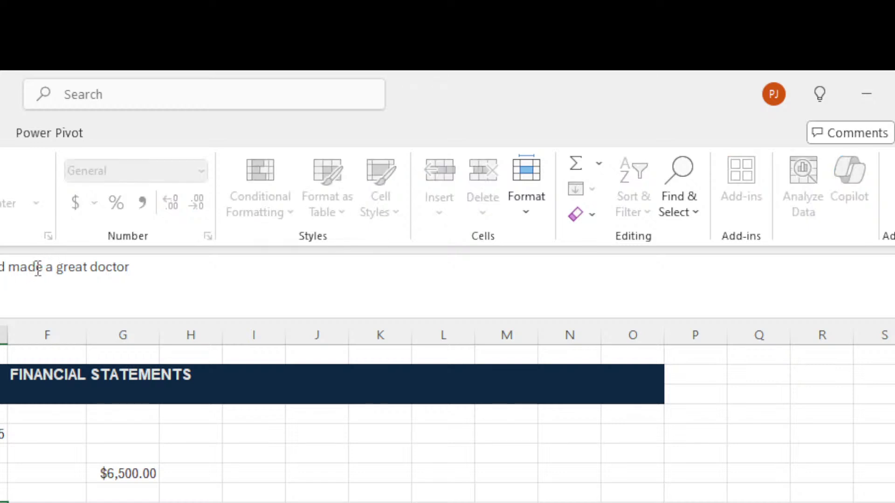
key("BackSpace")
type("k")
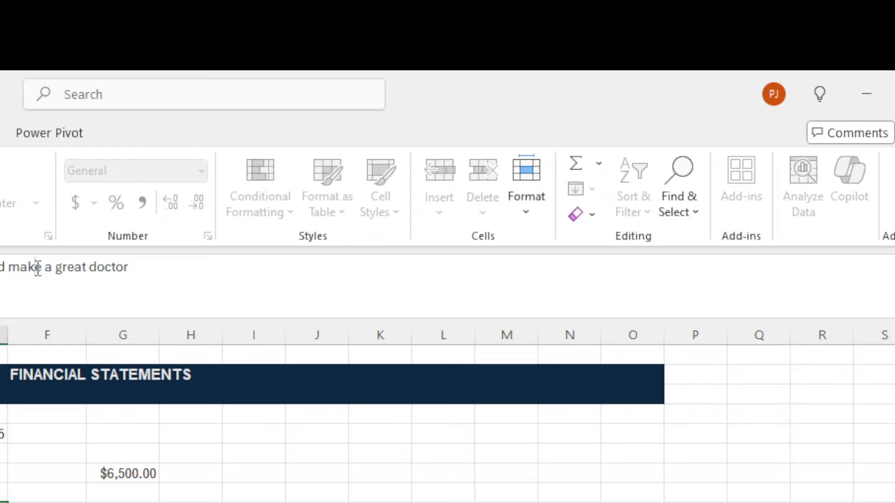
key("Return")
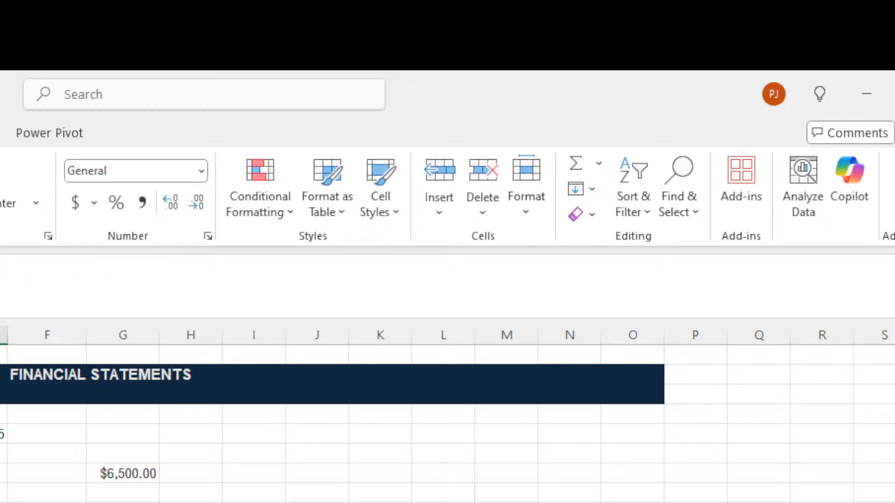
key("Up")
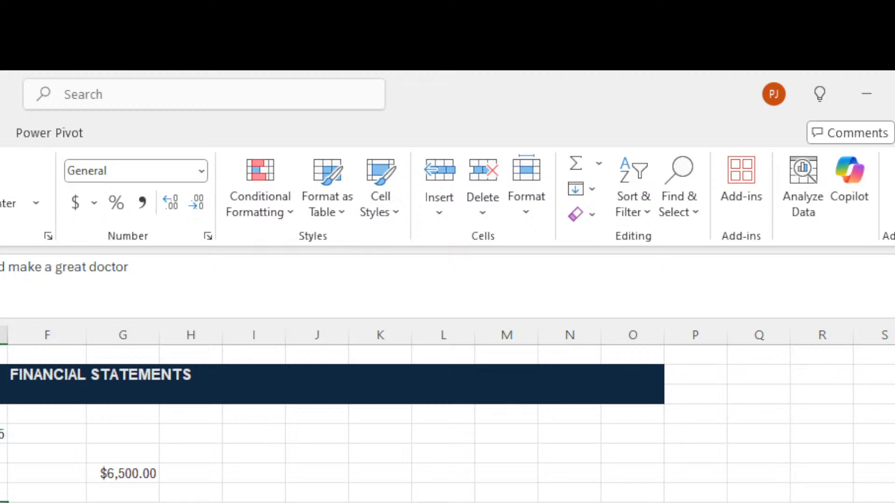
left_click(3, 394)
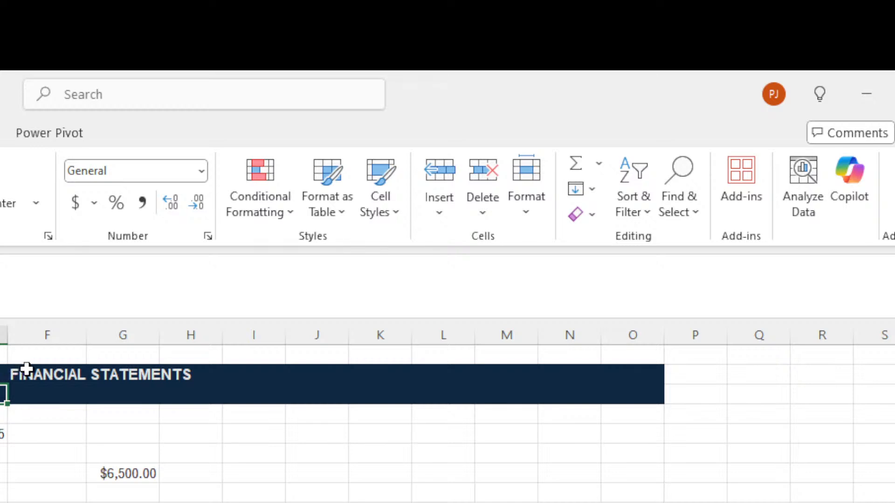
left_click_drag(27, 370, 635, 407)
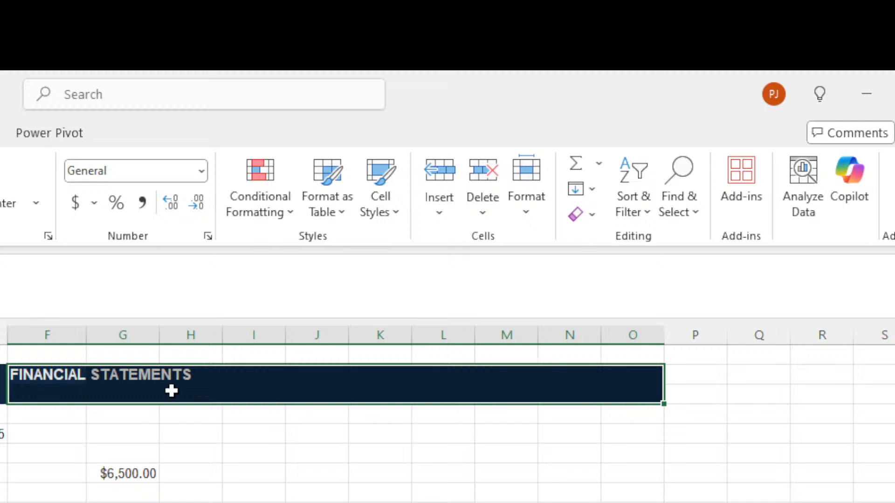
left_click(162, 380)
left_click(93, 373)
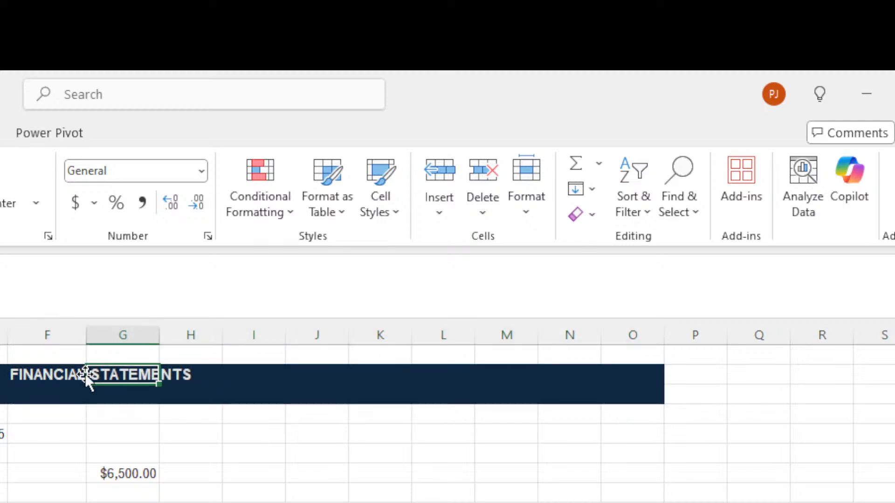
left_click(39, 374)
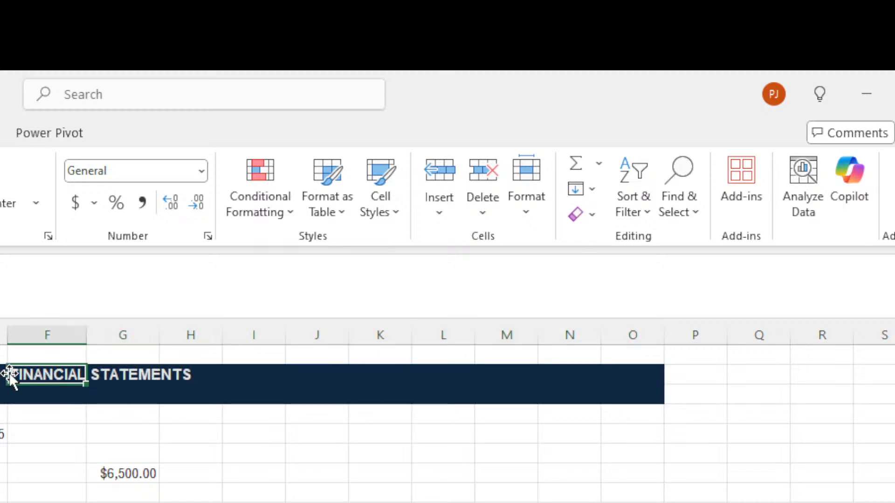
left_click_drag(10, 377, 2, 376)
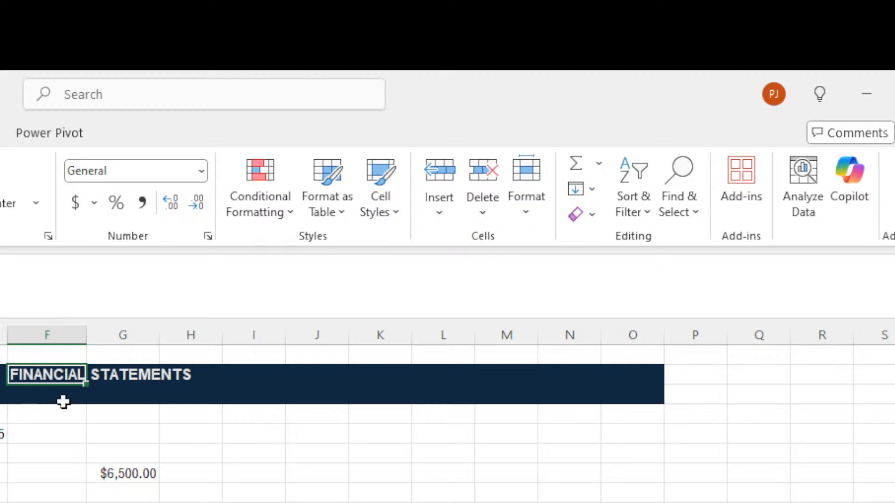
left_click(134, 396)
left_click(20, 376)
key("Left")
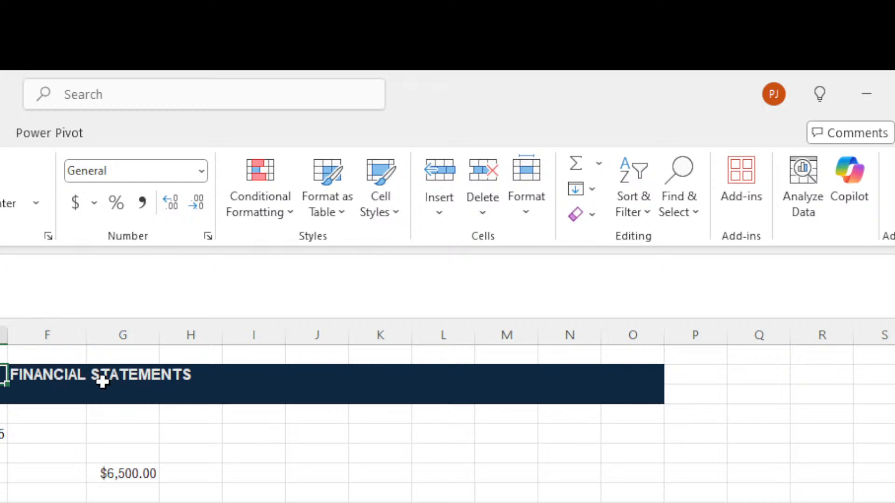
left_click(70, 377)
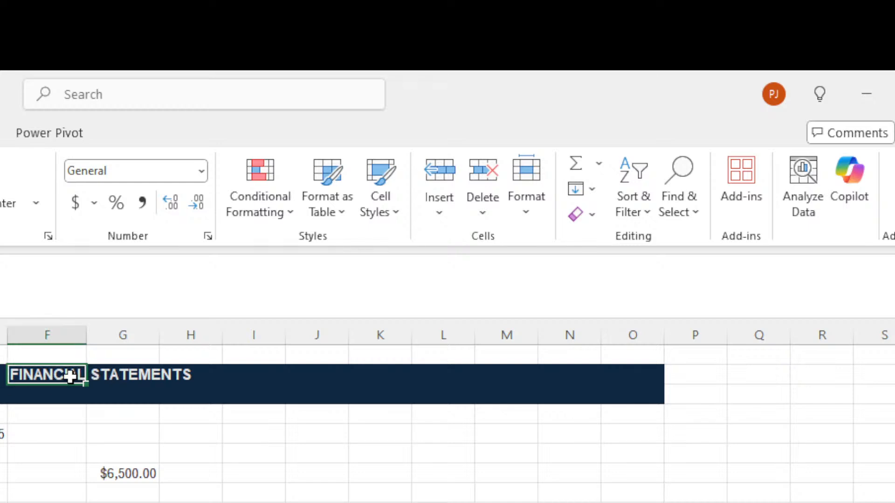
left_click_drag(69, 377, 615, 382)
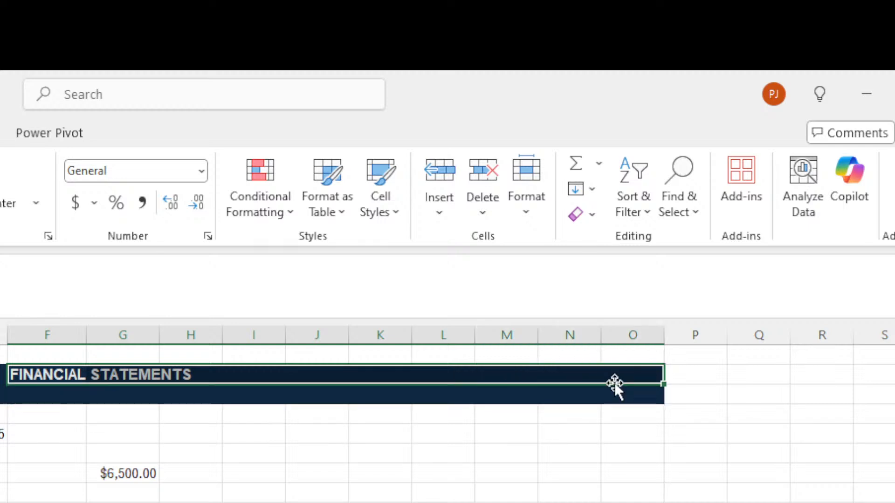
left_click(153, 419)
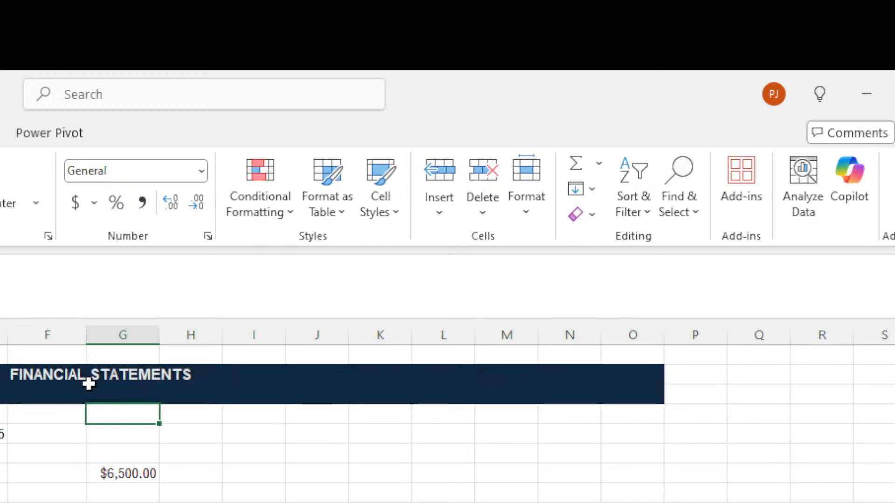
left_click_drag(60, 383, 663, 393)
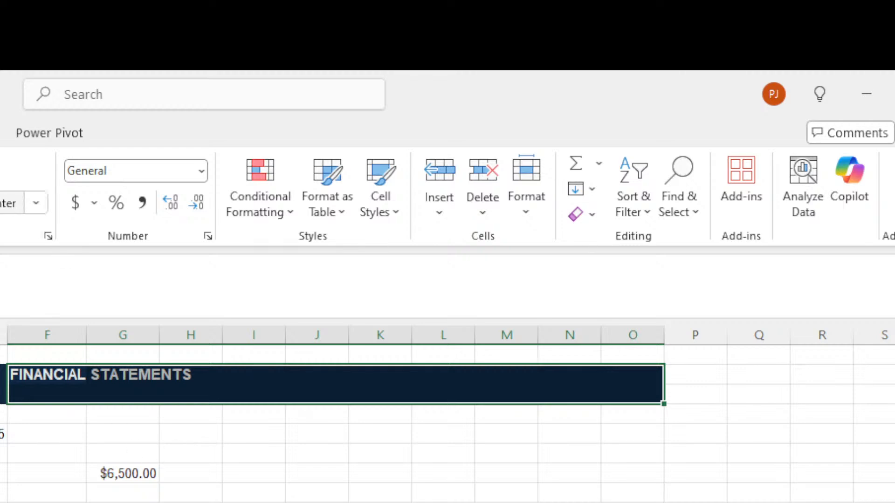
Merge & Center the title across F:O, then unmerge the band again.
left_click(12, 203)
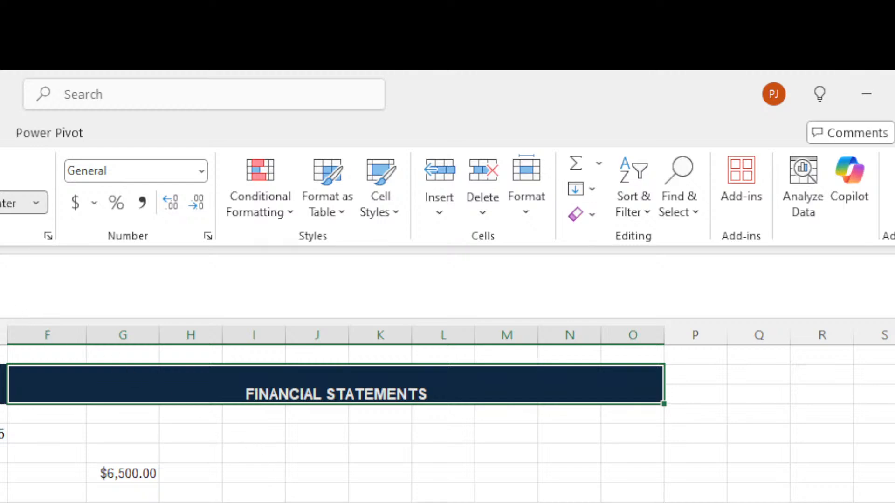
left_click(6, 203)
left_click(254, 502)
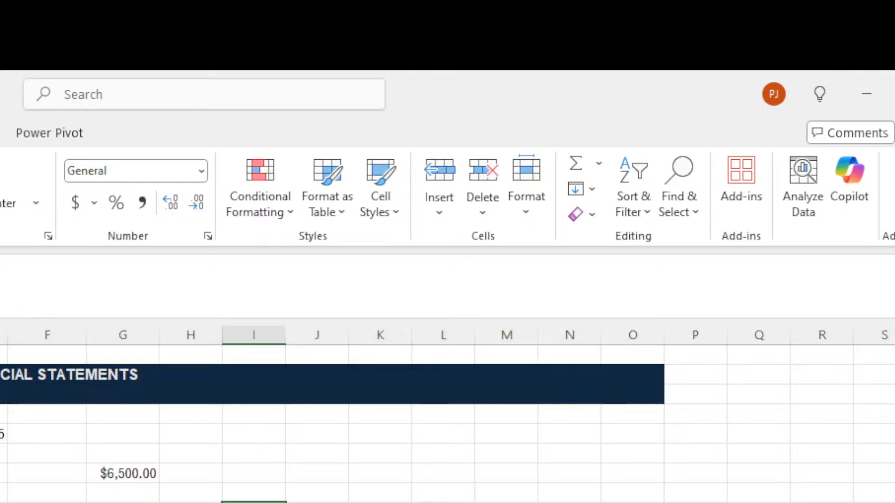
left_click(51, 356)
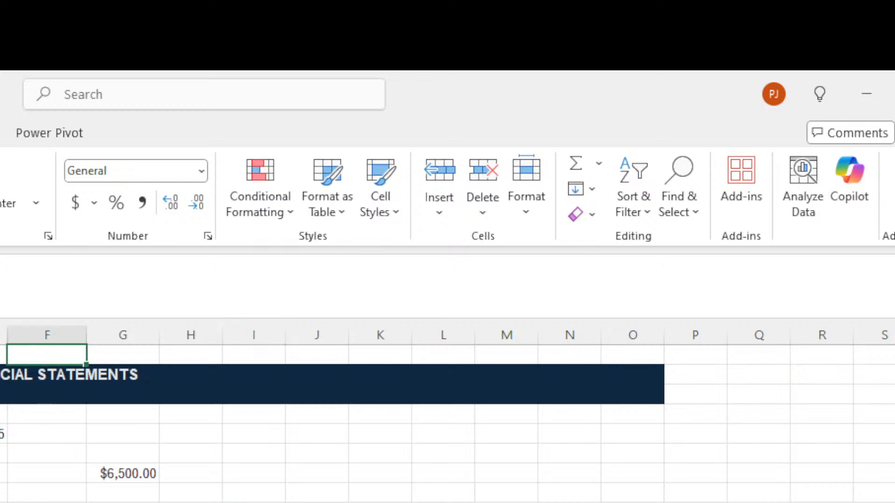
key("alt+Tab")
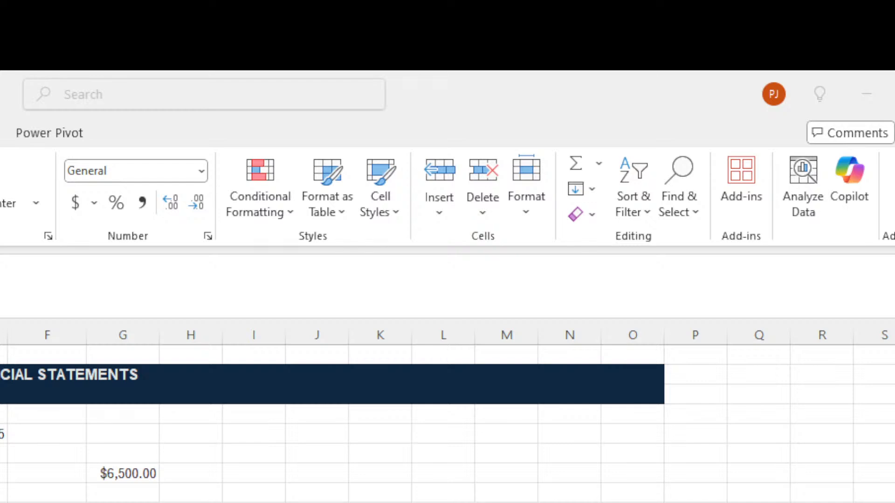
left_click(47, 355)
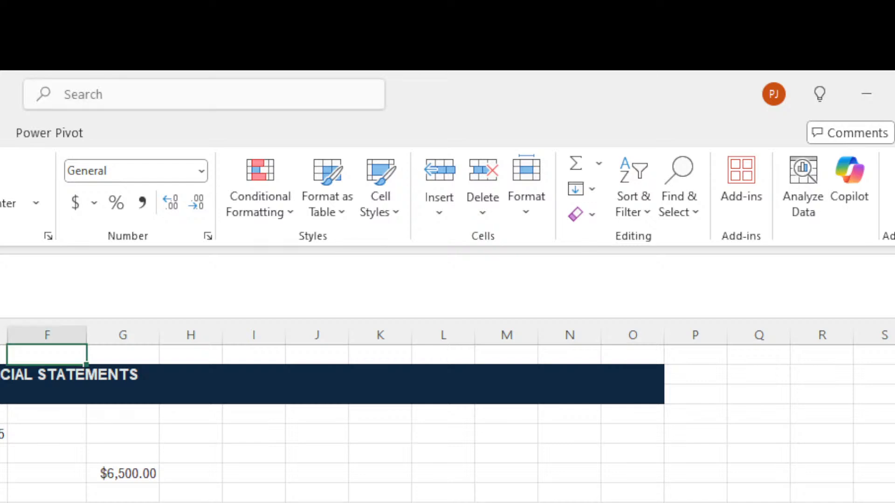
key("alt+Tab")
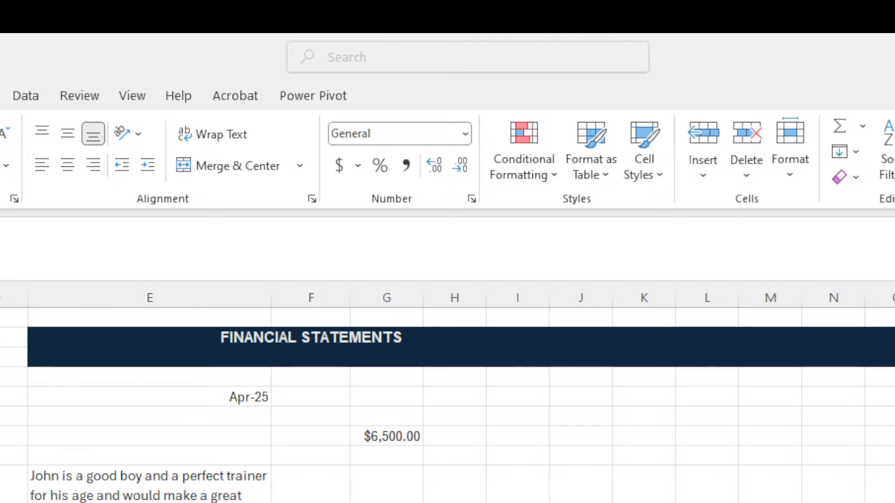
key("alt+Tab")
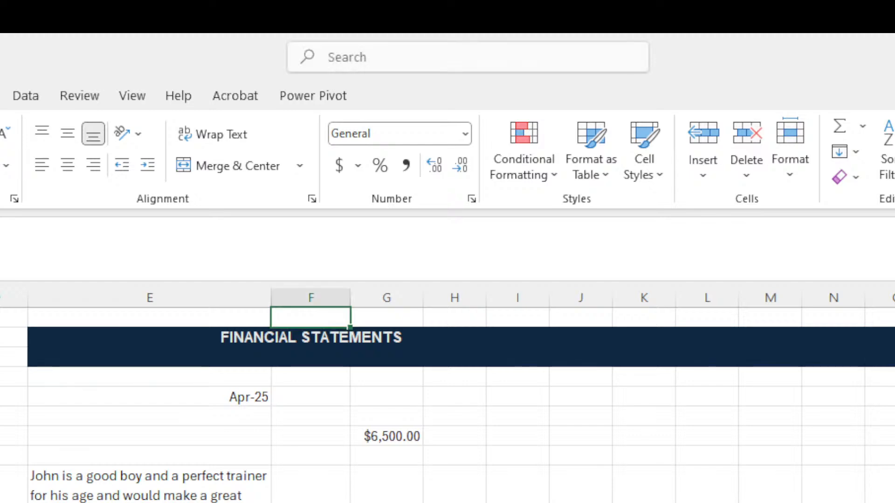
left_click(178, 337)
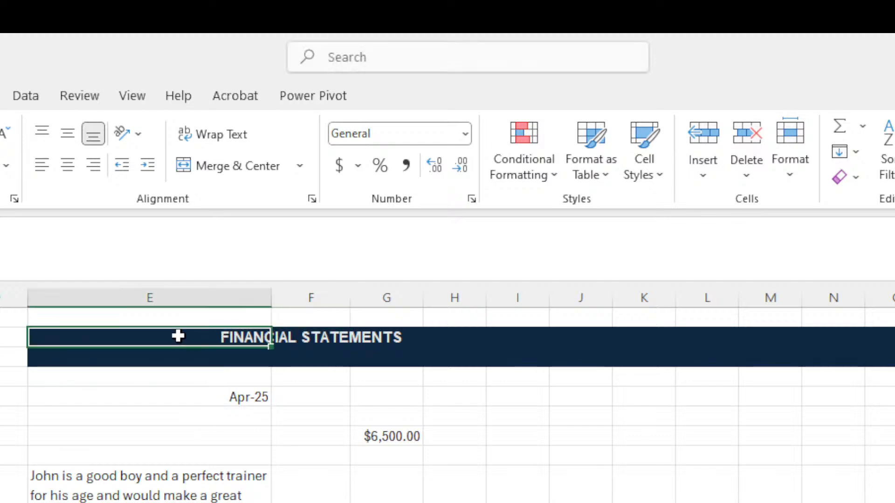
left_click(75, 373)
left_click(182, 401)
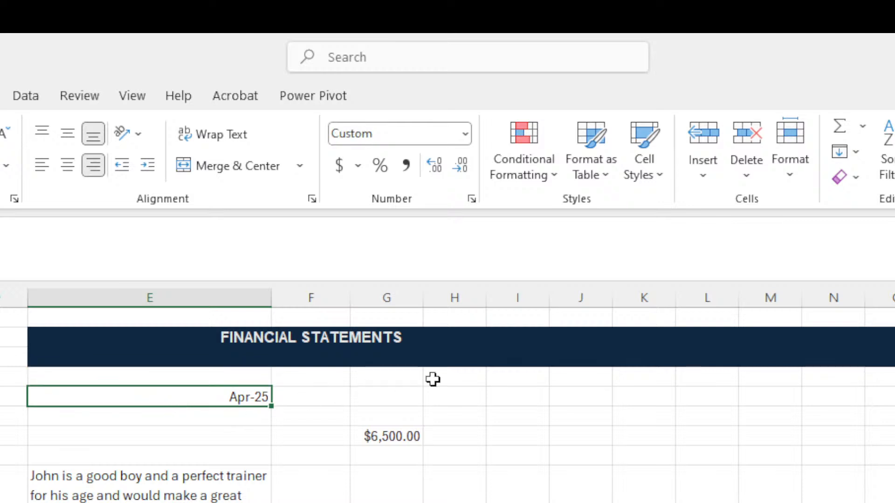
left_click(88, 346)
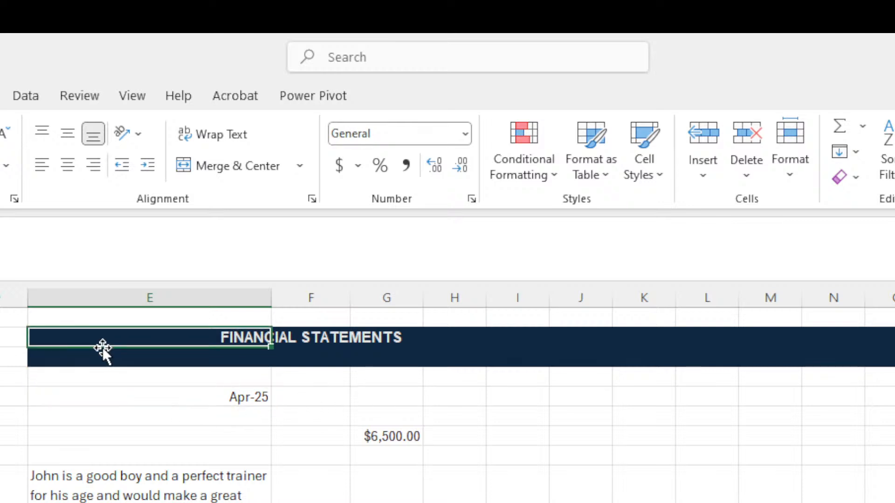
left_click(155, 358)
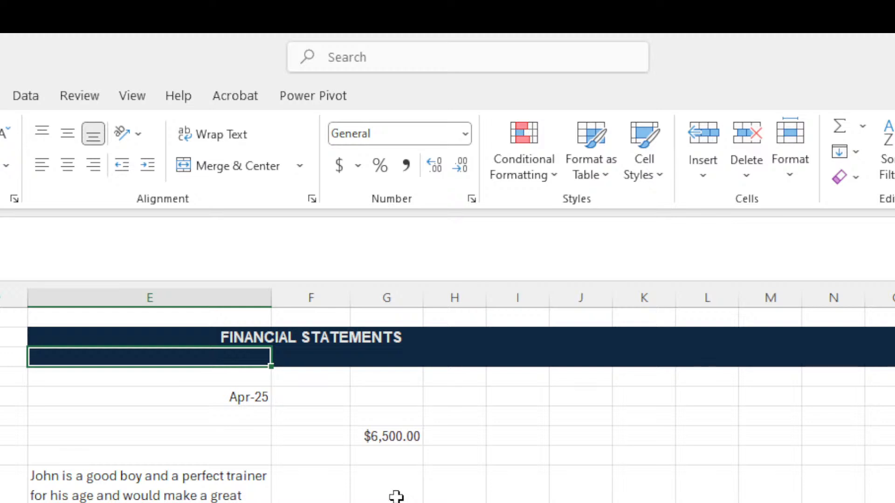
scroll(312, 492, "down", 5)
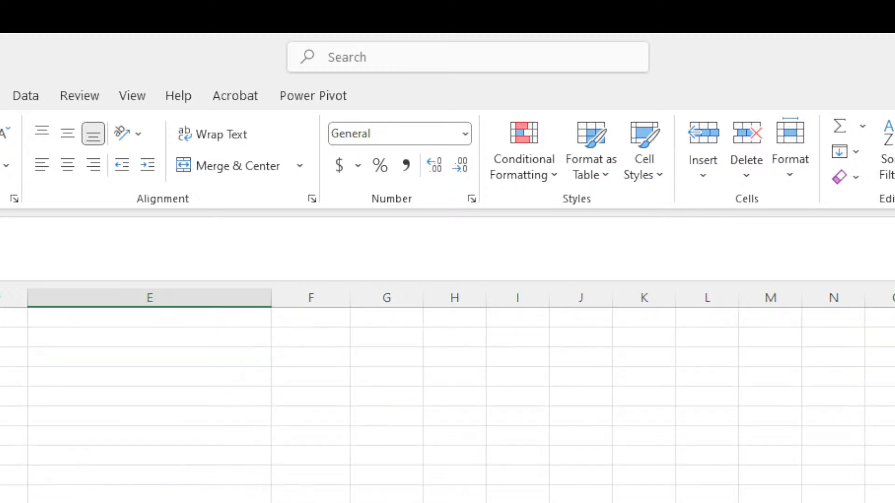
scroll(304, 501, "up", 5)
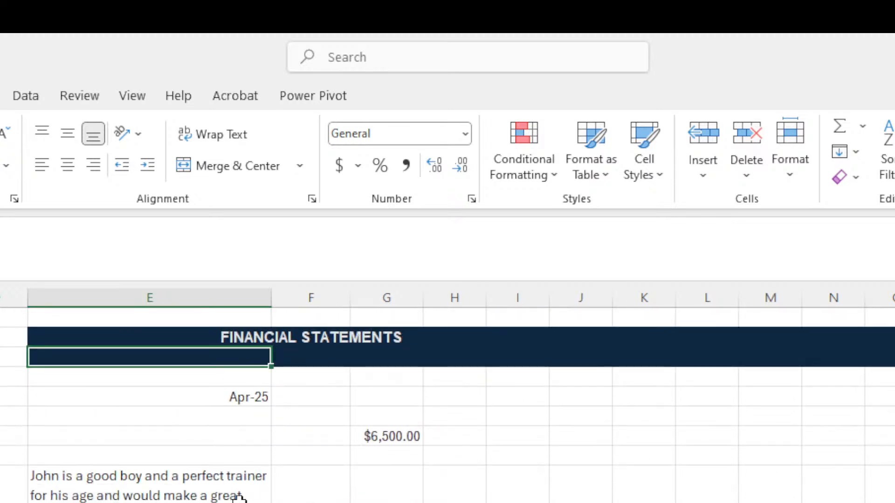
scroll(244, 497, "down", 4)
scroll(247, 498, "up", 2)
scroll(247, 498, "up", 2)
Show the View tab options, then select E3, the wrapped sentence cell, and F4.
left_click(132, 99)
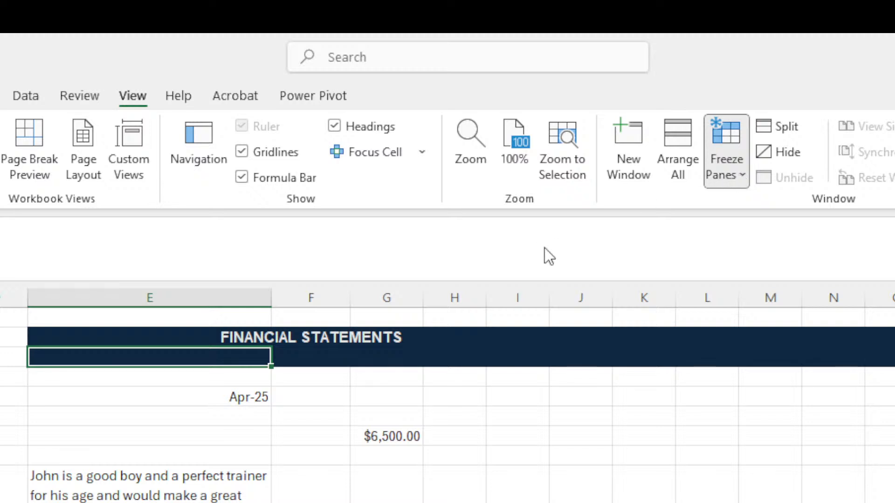
left_click(1, 434)
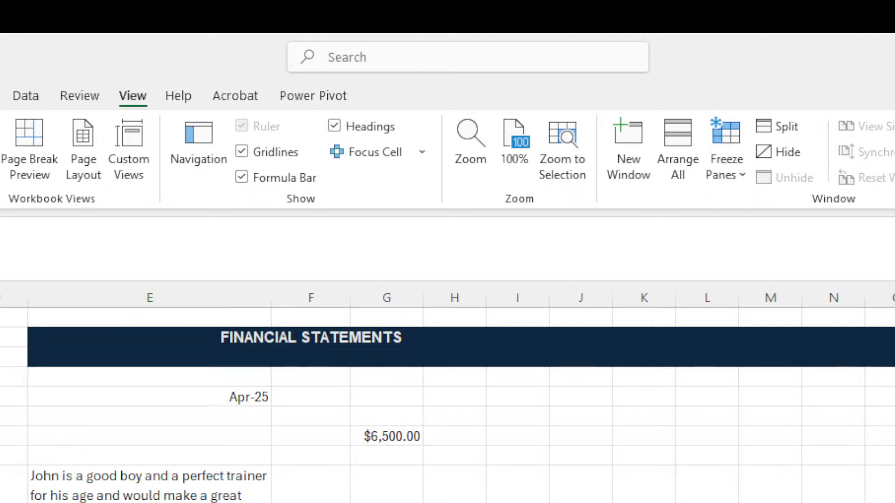
left_click(233, 360)
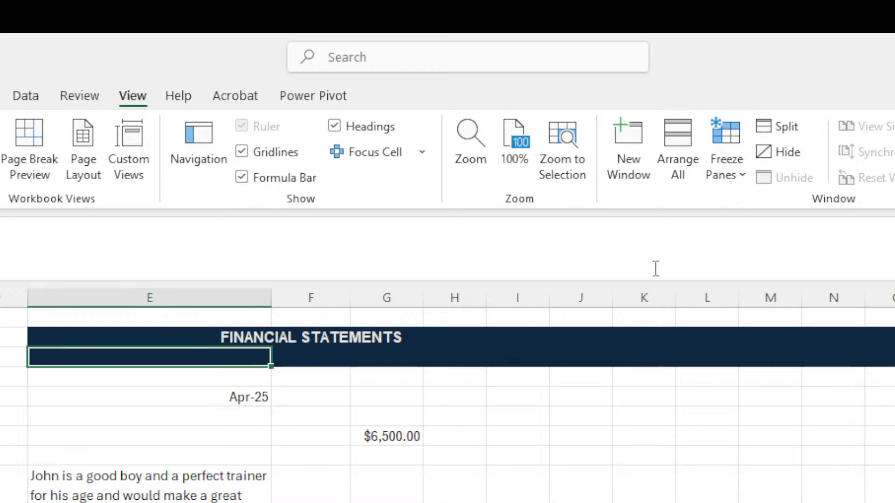
left_click(81, 475)
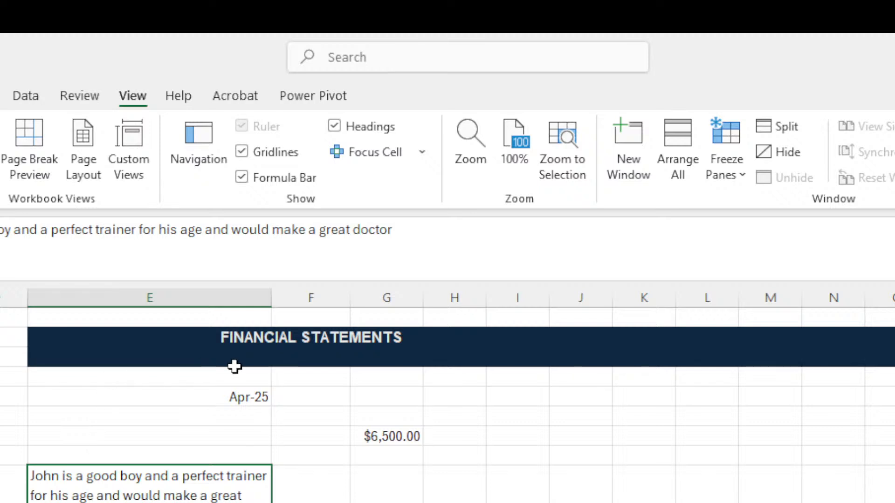
left_click(311, 372)
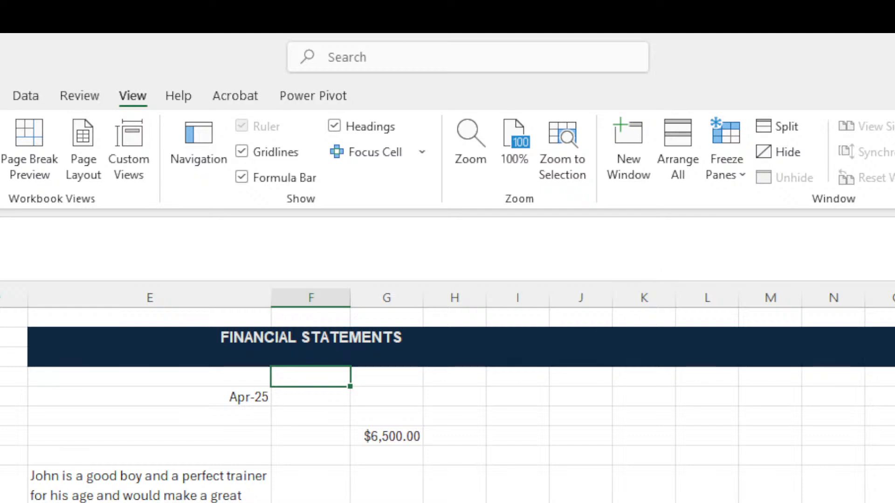
left_click(283, 405)
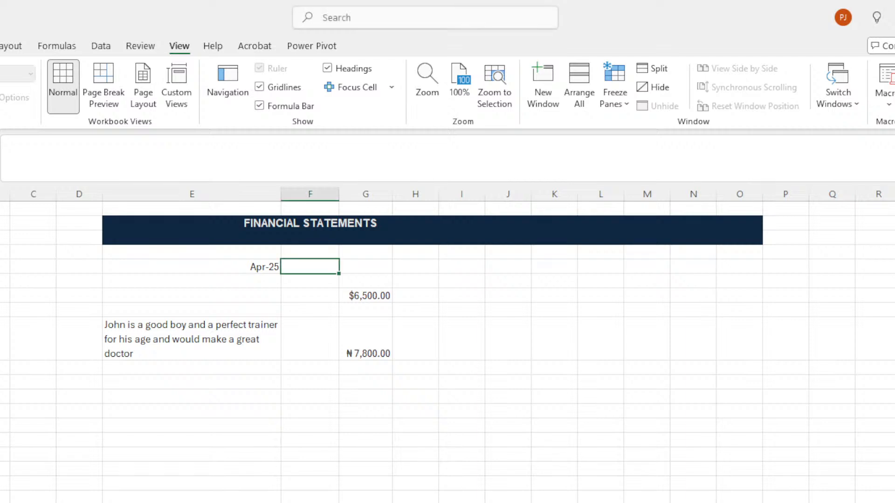
Select the empty cell just below the navy title band.
left_click(306, 254)
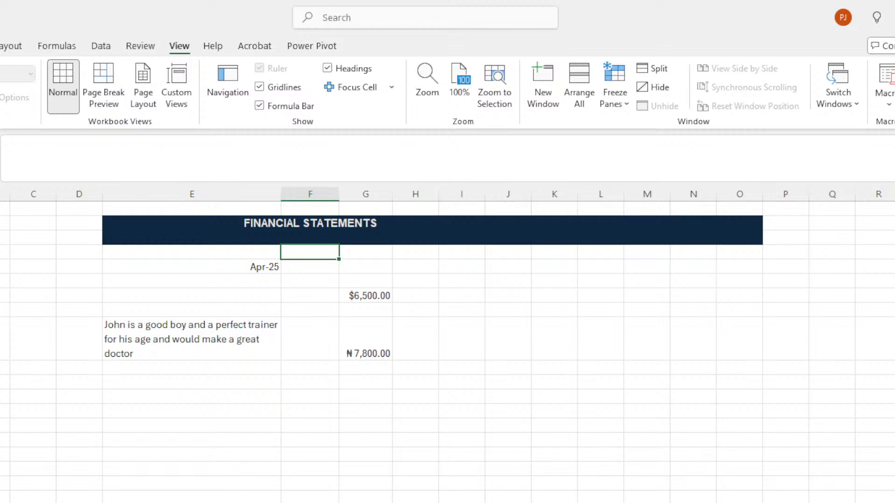
Freeze panes at the column F cell below the title, locking the band and columns through E.
left_click(1, 238)
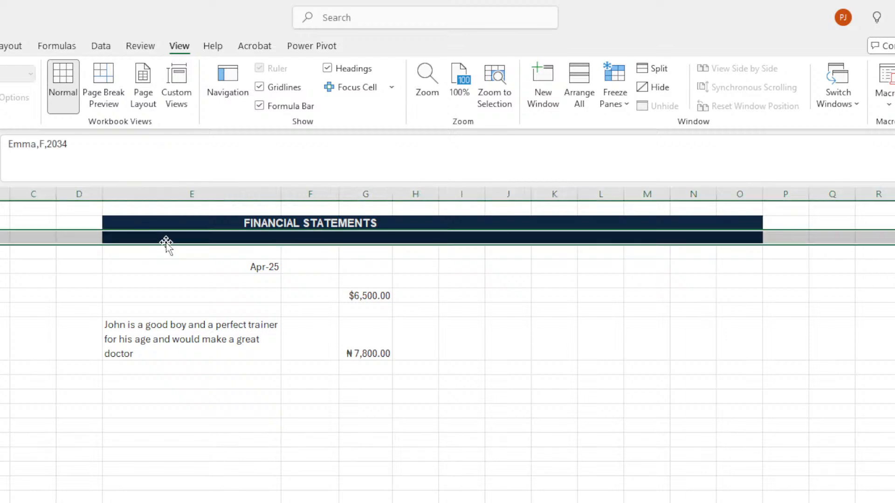
left_click(294, 254)
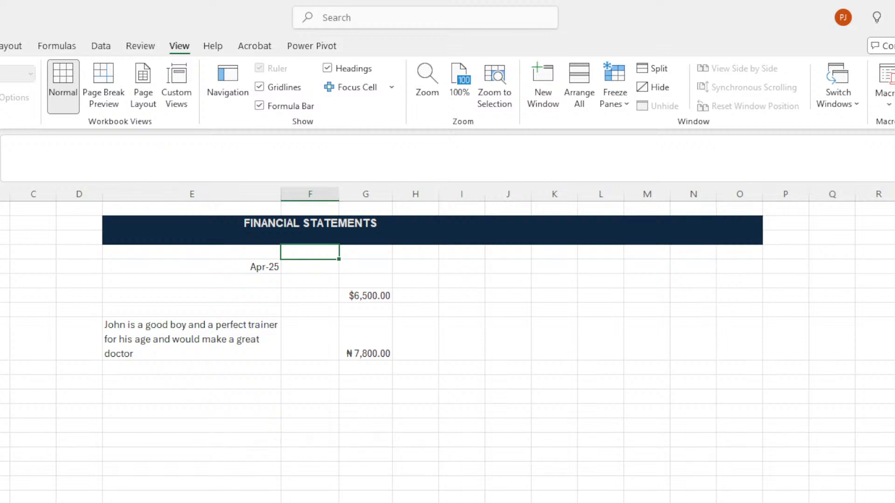
double_click(317, 252)
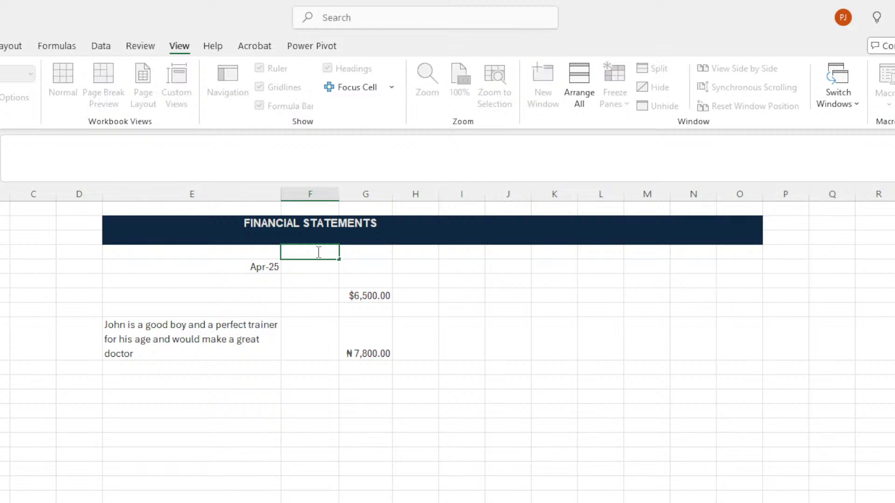
left_click(314, 277)
left_click(307, 251)
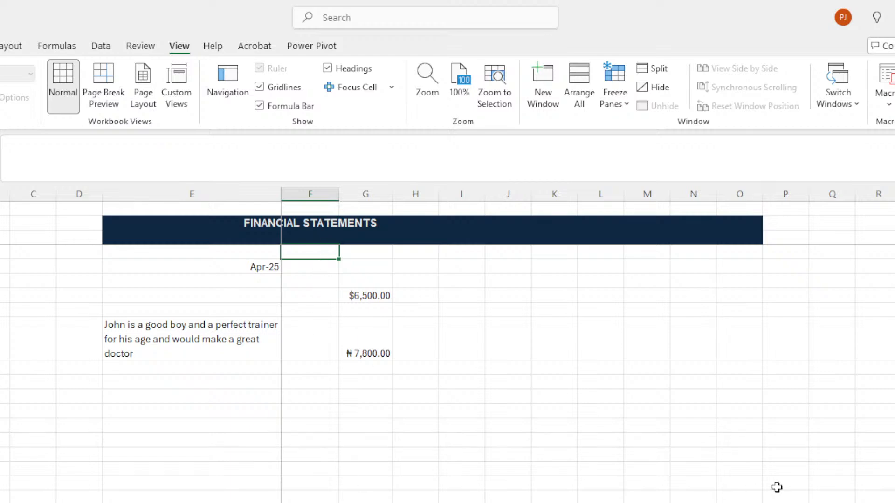
Move right across columns to test the frozen panes, then return to the sheet's start.
left_click(788, 476)
left_click(697, 481)
left_click(521, 431)
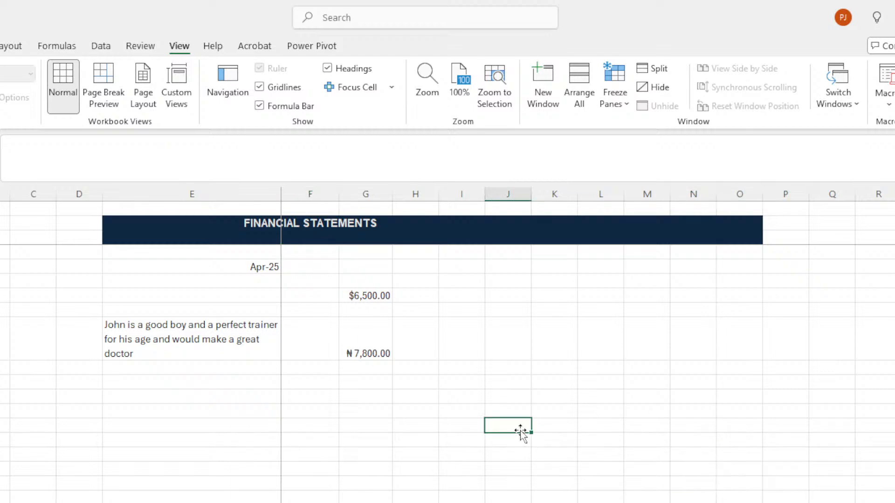
key("Right")
key("Right")
key("Right")
key("Right")
key("Right")
key("Right")
key("Right")
key("Right")
key("Right")
key("Right")
key("Right")
key("Right")
key("Right")
key("Right")
key("Right")
key("Right")
key("Right")
key("Right")
key("Right")
key("Right")
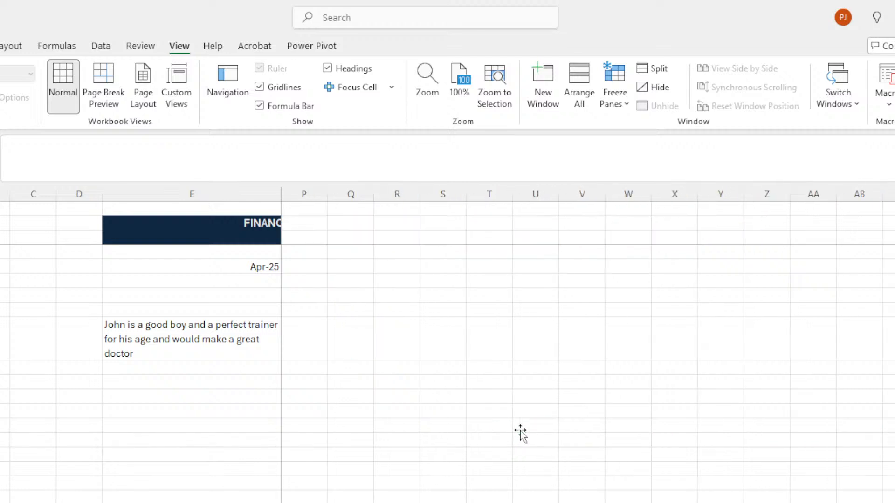
key("Right")
key("Right")
key("Right")
key("Right")
key("Right")
key("Right")
key("Right")
key("Right")
key("Right")
key("Right")
key("Right")
key("Right")
key("Right")
key("Right")
key("Right")
key("Right")
key("Right")
key("Right")
key("Right")
key("Right")
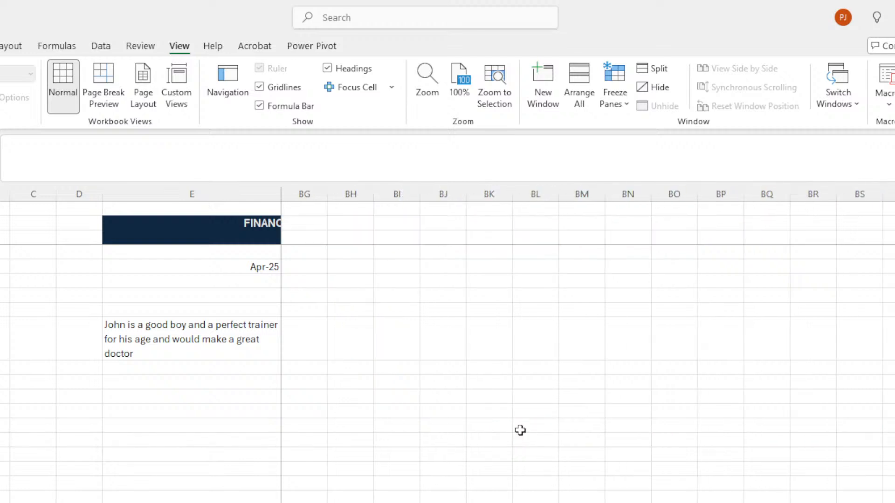
key("Right")
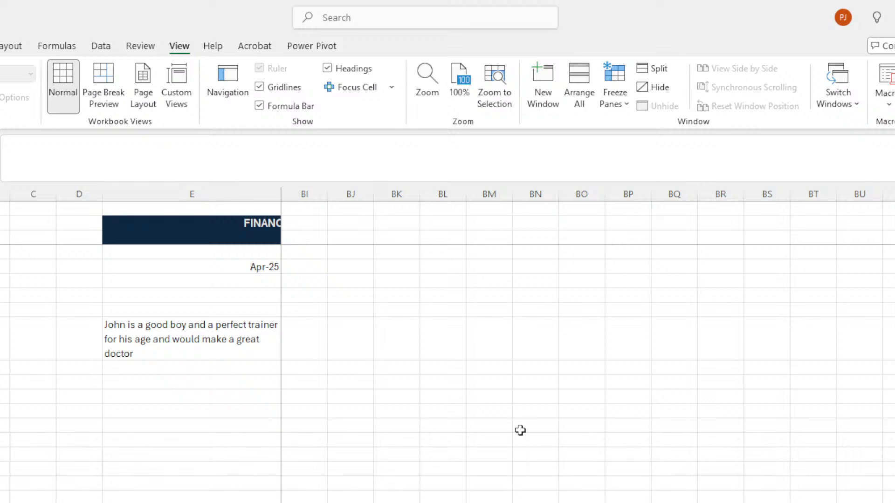
key("Right")
key("Right")
key("Right")
key("Right")
key("Right")
key("Right")
key("Right")
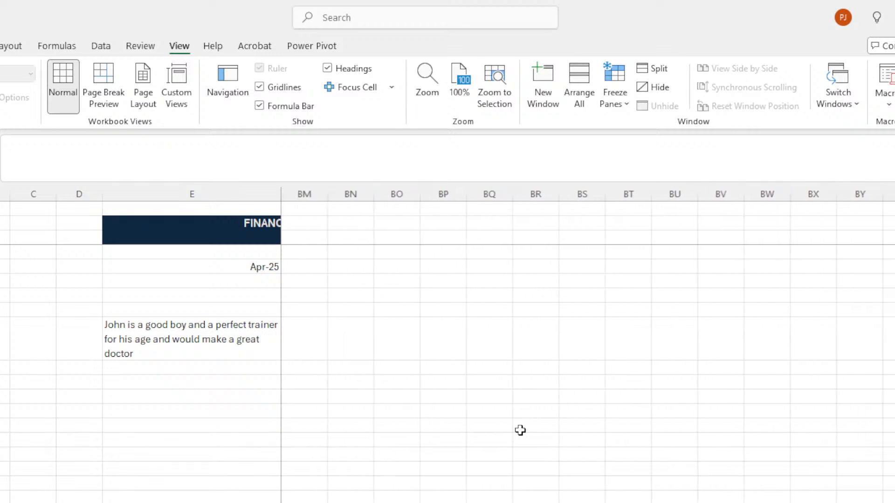
key("Right")
key("Right")
key("Right")
key("Right")
key("Right")
key("Right")
key("Right")
key("Right")
key("Right")
key("Right")
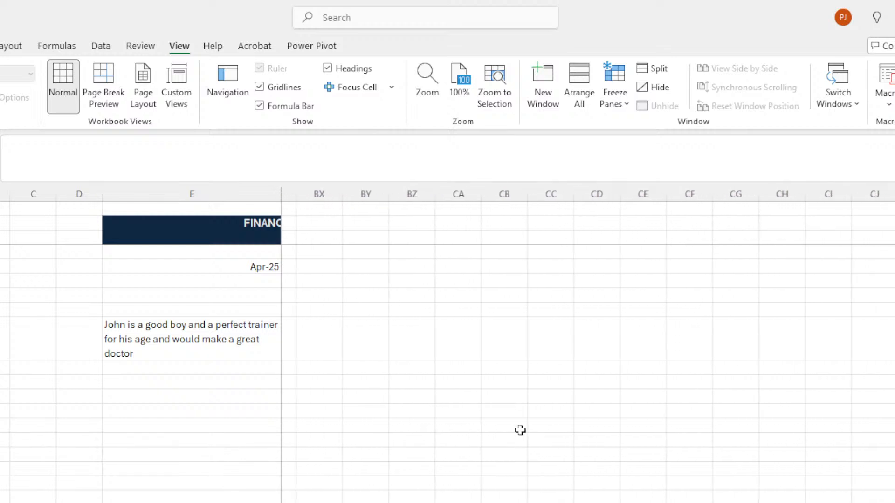
key("Right")
key("Right")
key("Right")
key("Right")
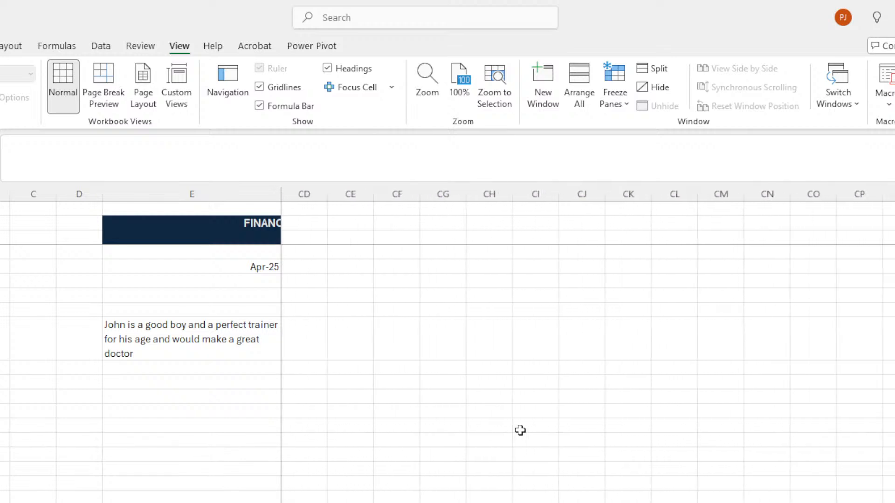
key("Left")
key("Left")
key("Left")
key("Left")
key("Left")
key("Left")
key("Left")
key("Left")
key("Left")
key("Left")
key("Left")
key("Left")
key("Left")
key("Left")
key("Left")
key("Left")
key("Left")
key("Left")
key("Left")
key("Left")
key("Left")
key("Left")
key("Left")
key("Left")
key("Left")
key("Left")
key("Left")
key("Left")
key("Left")
key("Left")
key("Left")
key("Left")
key("Left")
key("Left")
key("Left")
key("Left")
key("Left")
key("Left")
key("Left")
key("Left")
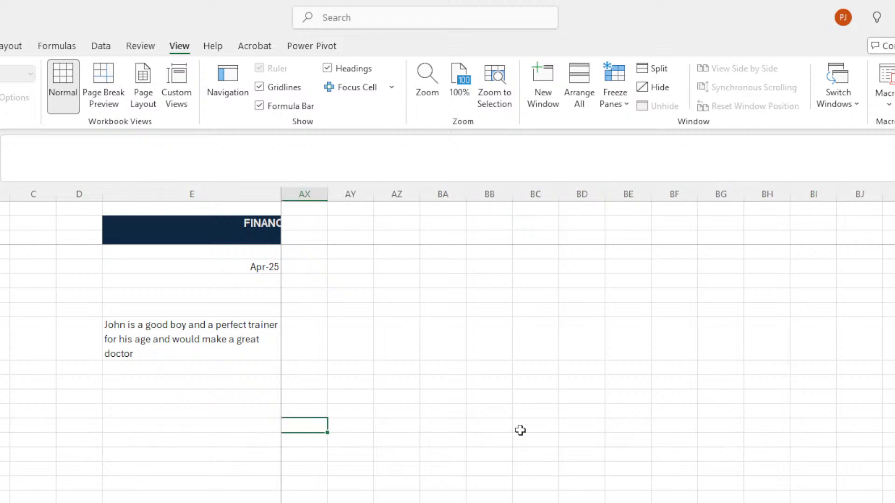
key("Left")
key("Left")
key("Left")
key("Left")
key("Left")
key("Left")
key("Left")
key("Left")
key("Left")
key("Left")
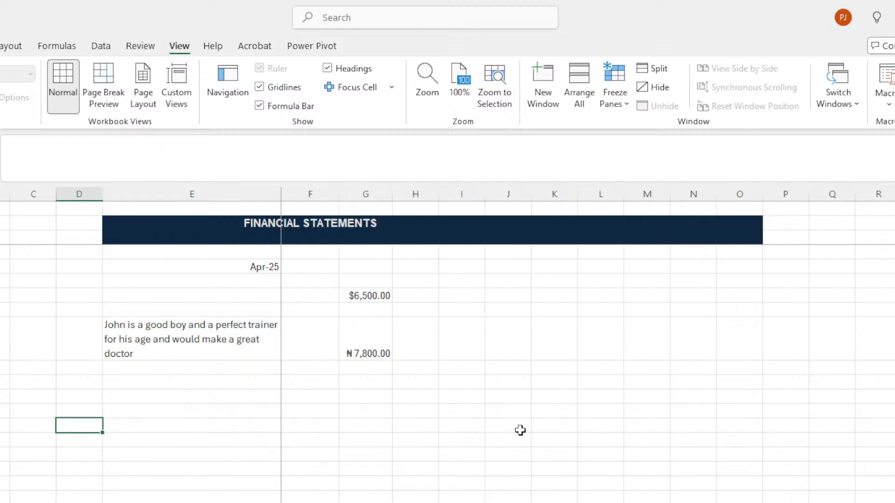
key("Up")
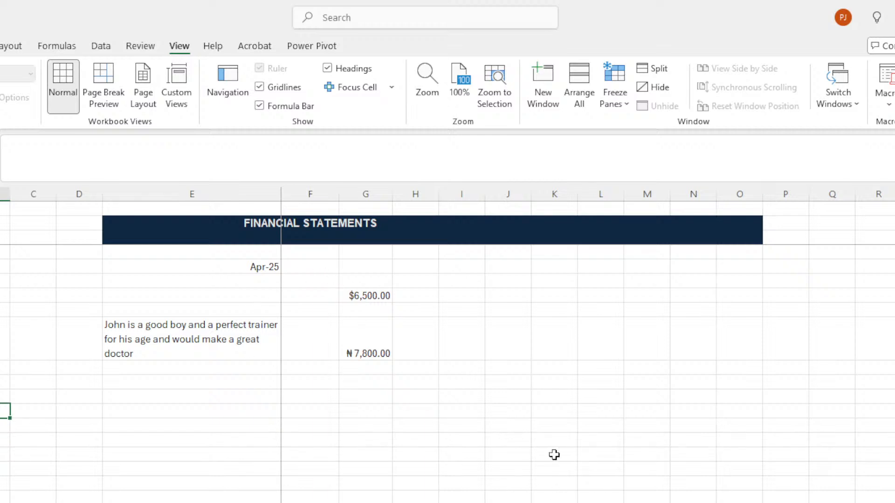
left_click(333, 252)
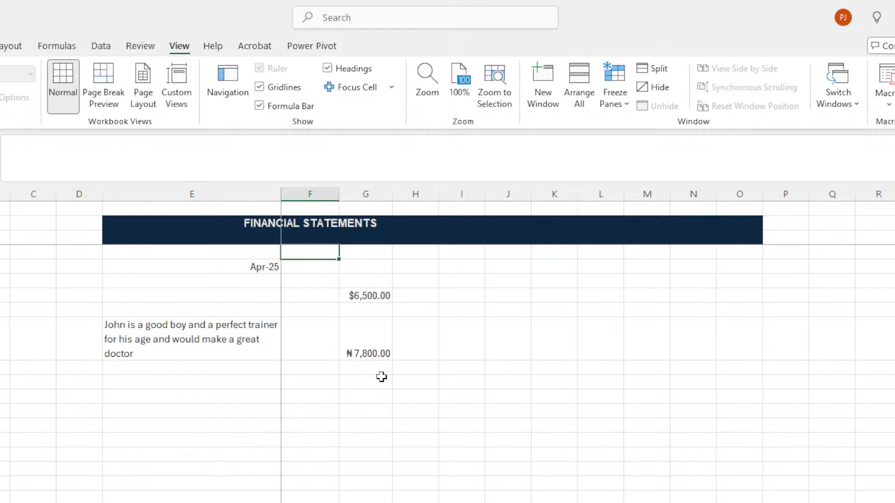
key("Down")
key("Down")
key("Down")
key("Down")
key("Down")
key("Down")
key("Down")
key("Down")
key("Down")
key("Down")
key("Down")
key("Down")
key("Down")
key("Down")
key("Down")
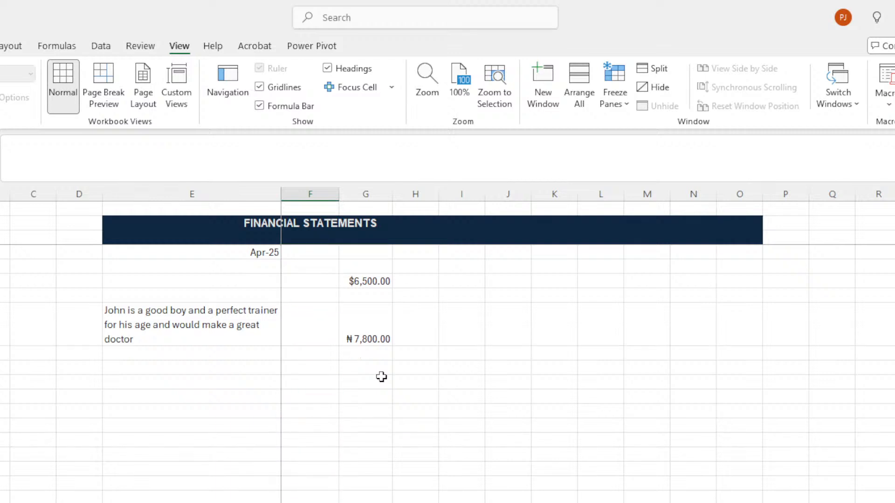
key("Down")
key("Down")
key("Down")
key("Down")
key("Down")
key("Down")
key("Down")
key("Down")
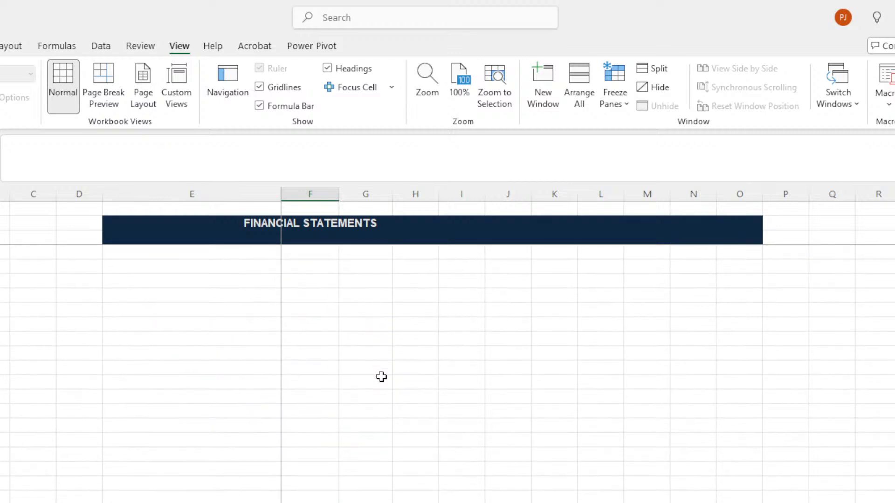
key("Up")
key("Up")
key("Up")
key("Up")
key("Up")
key("Up")
key("Up")
key("Up")
key("Up")
key("Up")
key("Up")
key("Up")
key("Up")
key("Up")
key("Up")
key("Up")
key("Up")
key("Up")
key("Up")
key("Up")
key("Up")
key("Up")
key("Up")
key("Up")
key("Up")
key("Up")
key("Up")
key("Up")
key("Down")
key("Down")
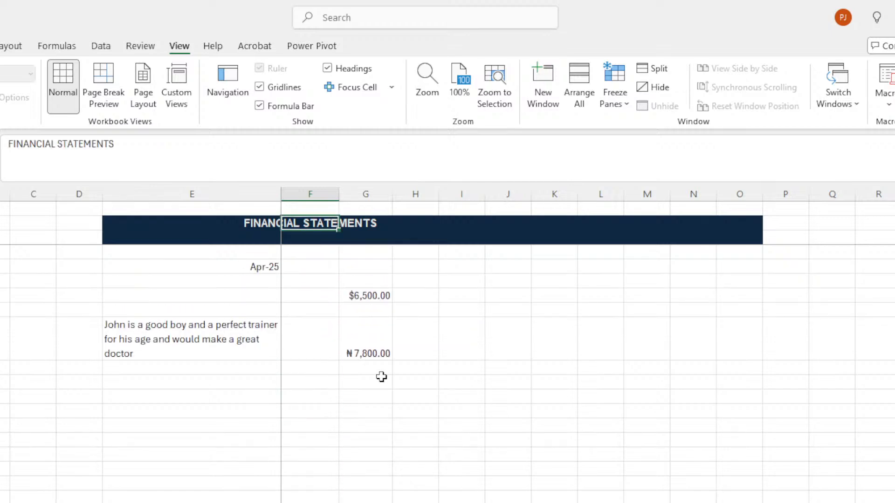
key("Down")
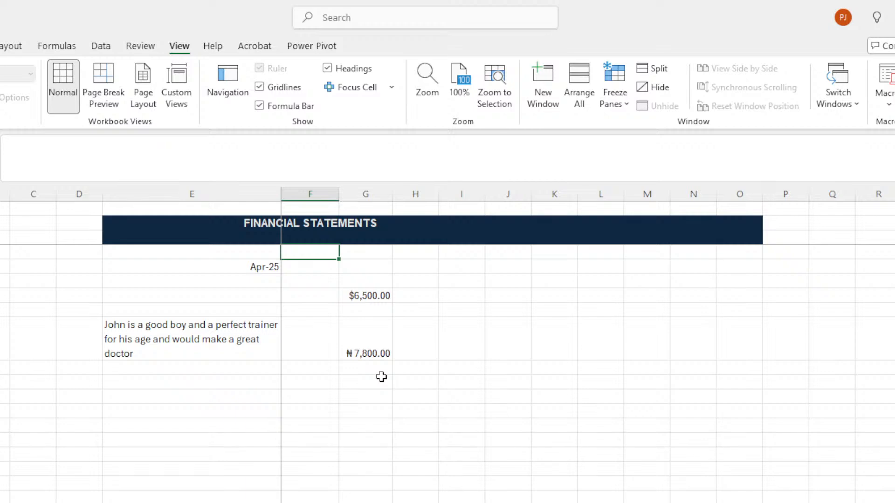
key("Up")
key("Up")
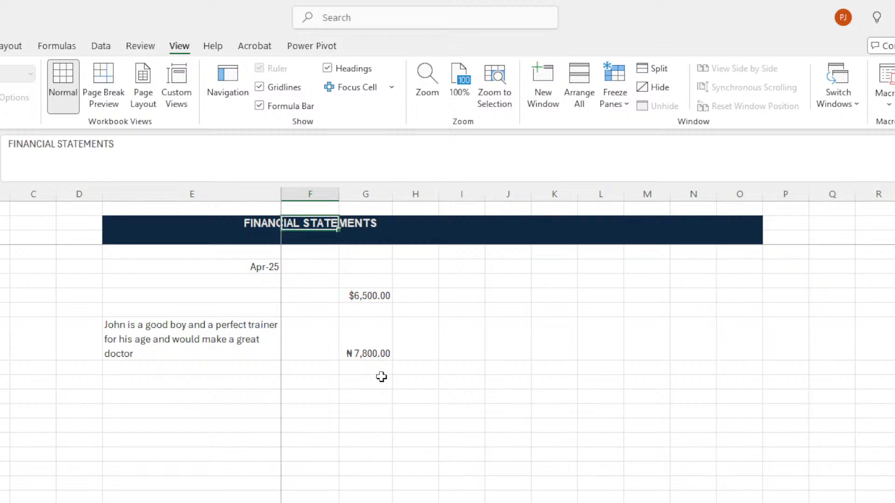
key("Down")
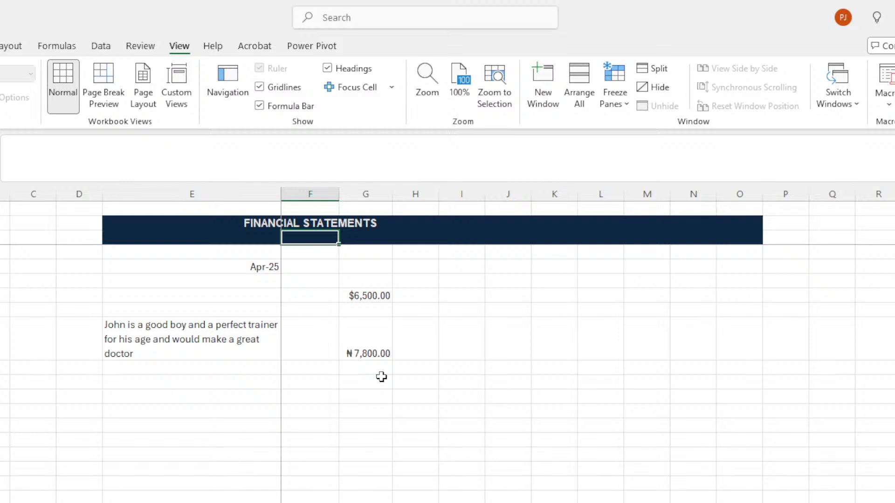
key("Down")
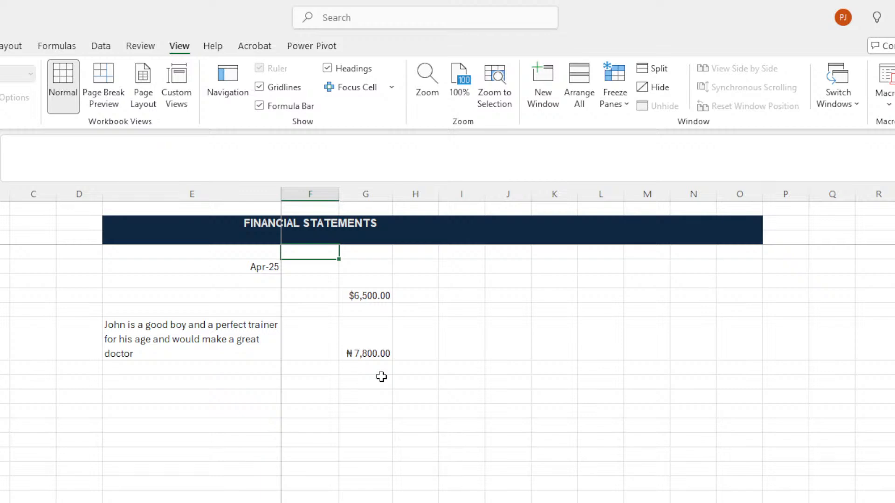
key("Down")
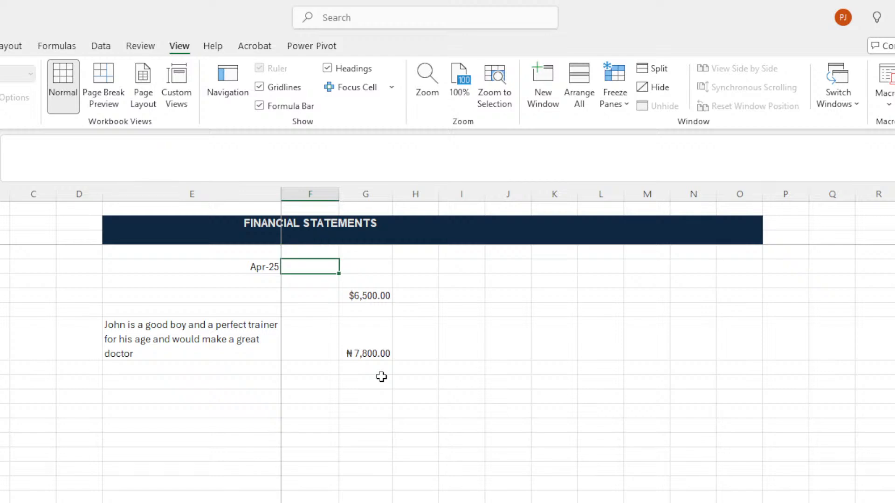
key("Up")
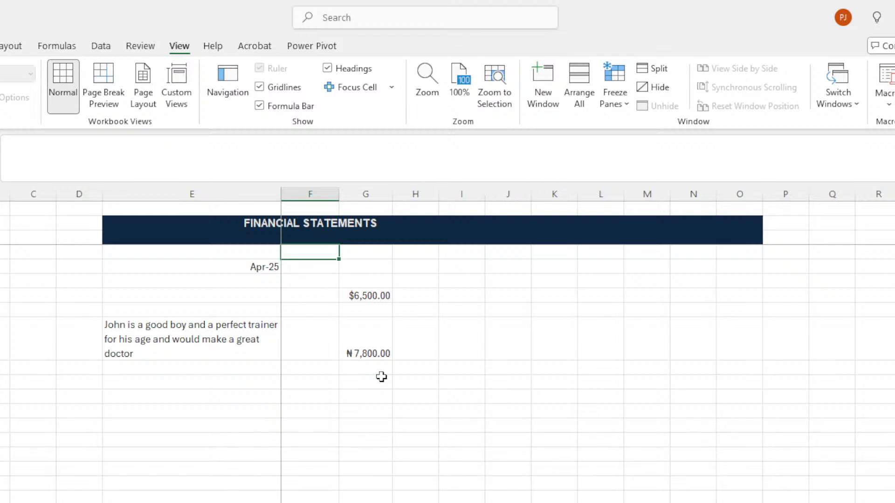
key("Down")
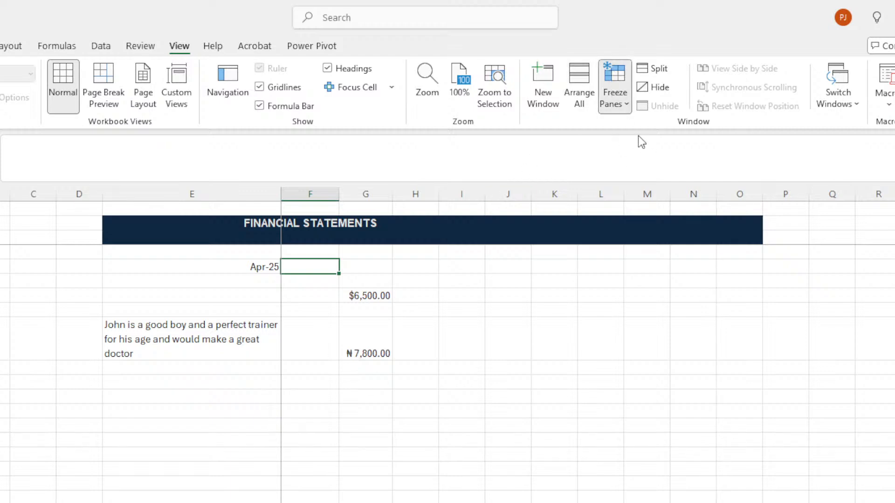
Check the Freeze Panes options without applying them, then move to another workbook window.
left_click(308, 251)
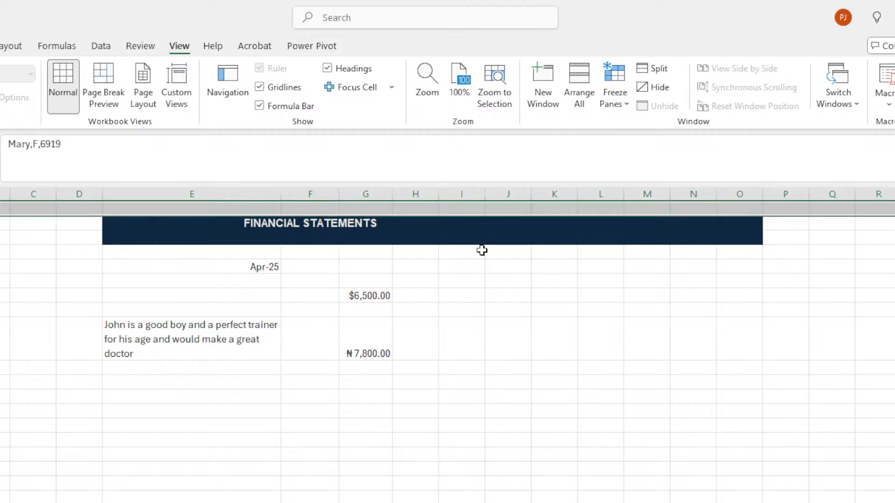
left_click(720, 264)
left_click(617, 86)
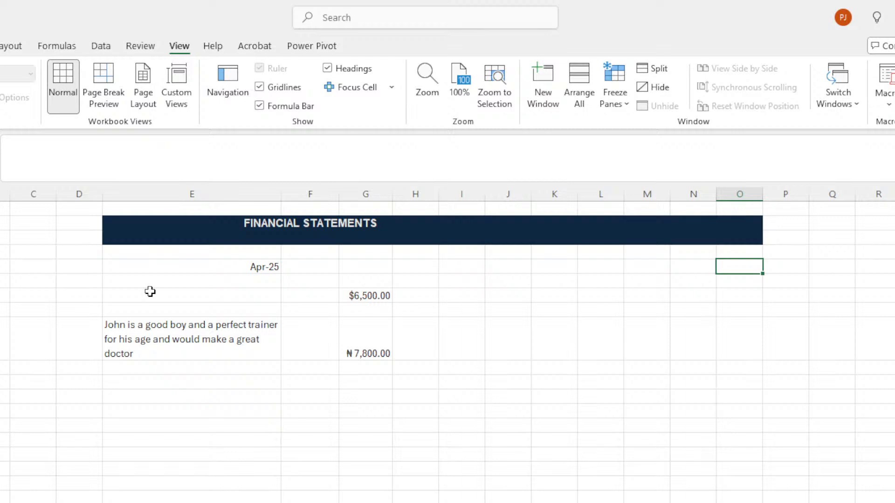
left_click(325, 262)
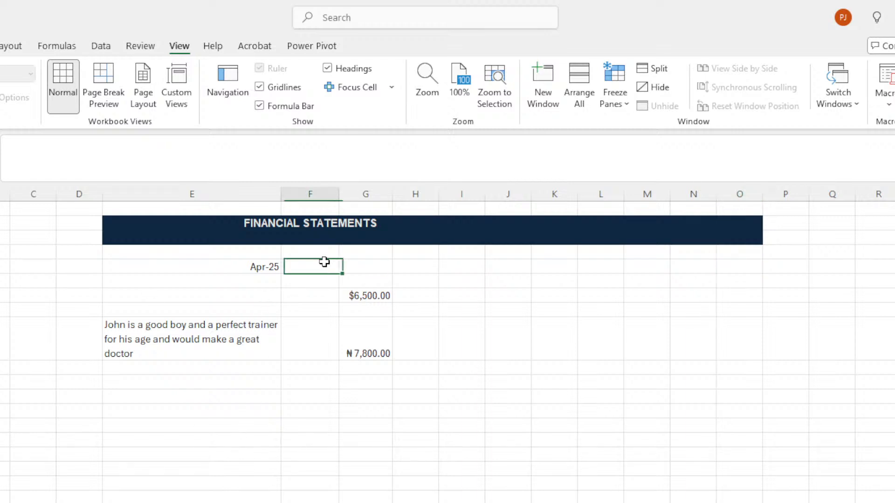
key("ctrl+n")
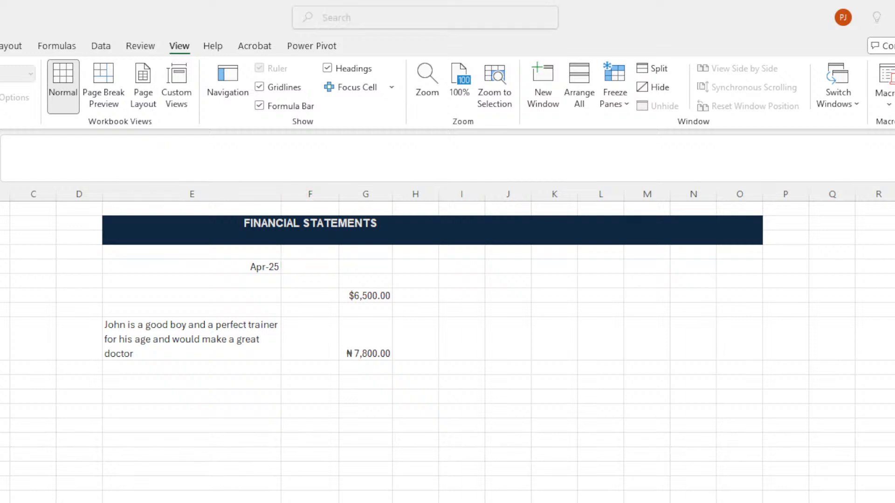
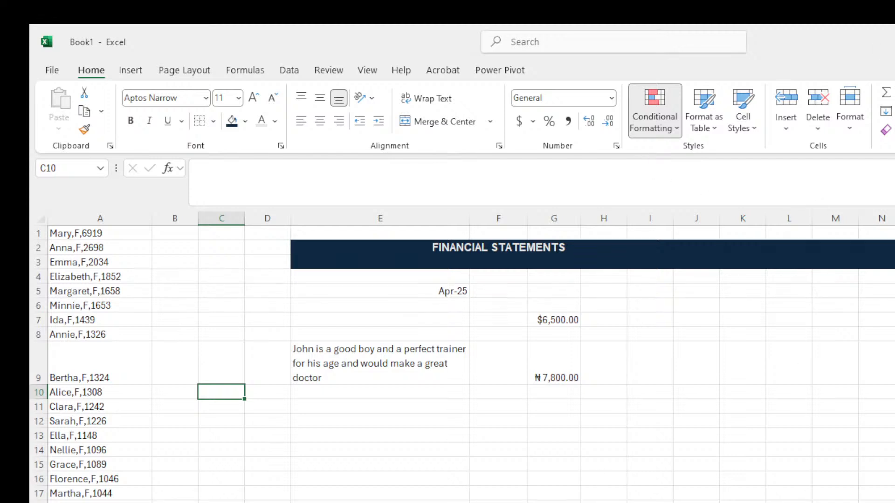
left_click(697, 502)
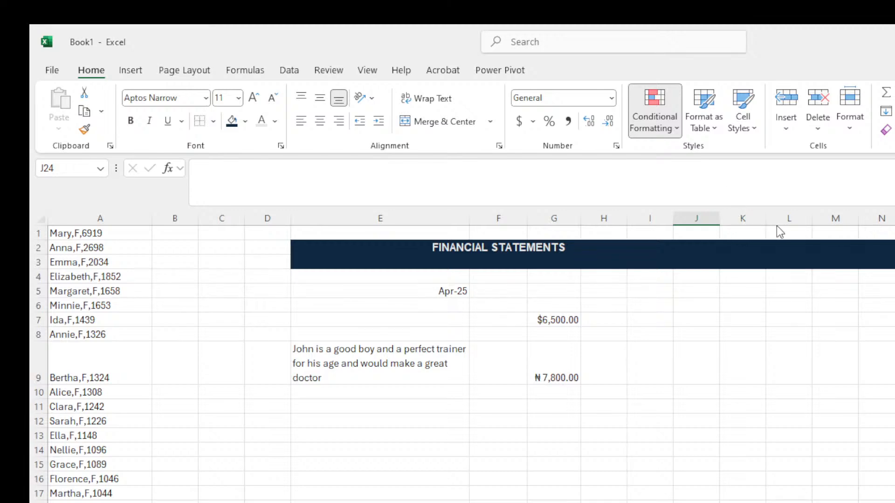
left_click(776, 312)
left_click(878, 376)
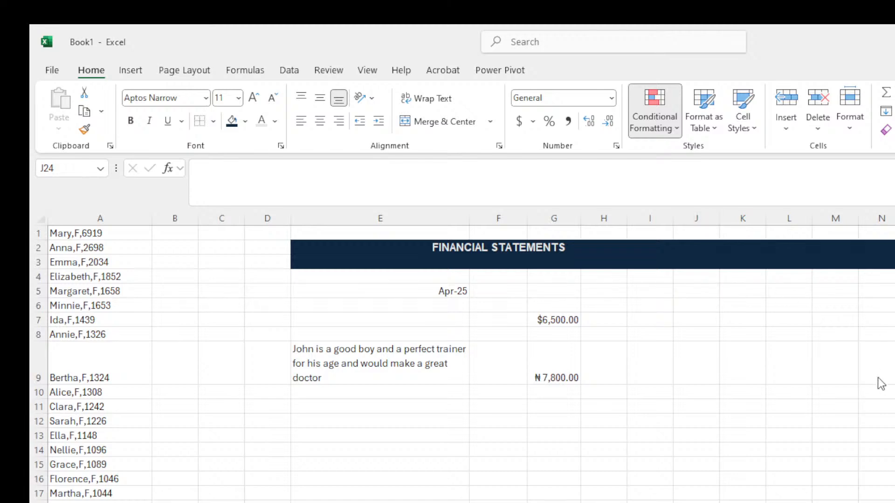
left_click(746, 258)
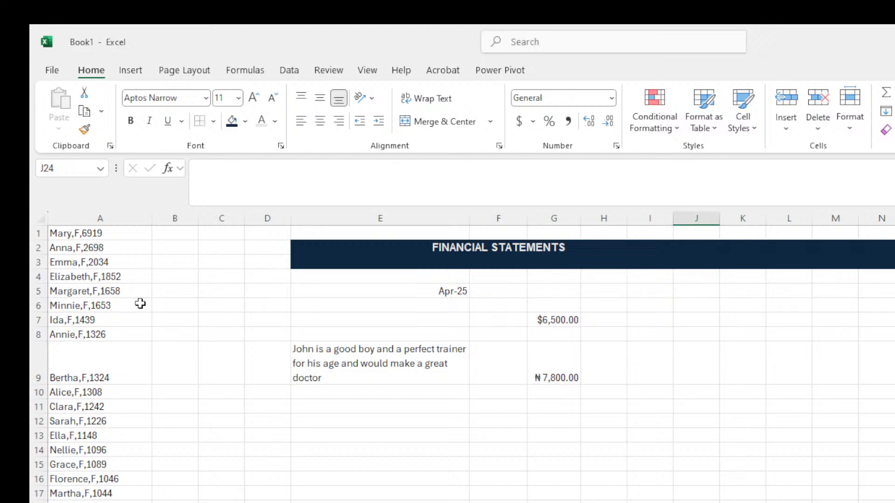
Select column A's comma-separated name, gender and count entries, then browse the ribbon tabs.
left_click(140, 278)
left_click(95, 222)
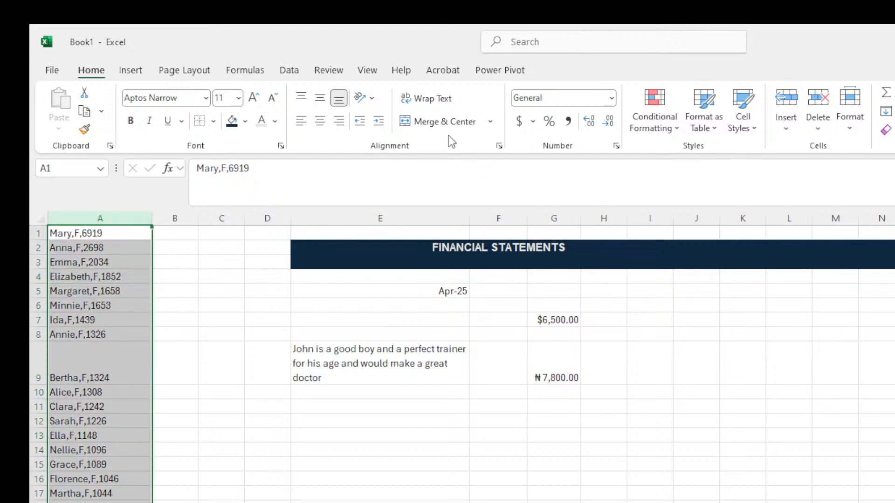
left_click(314, 64)
left_click(251, 71)
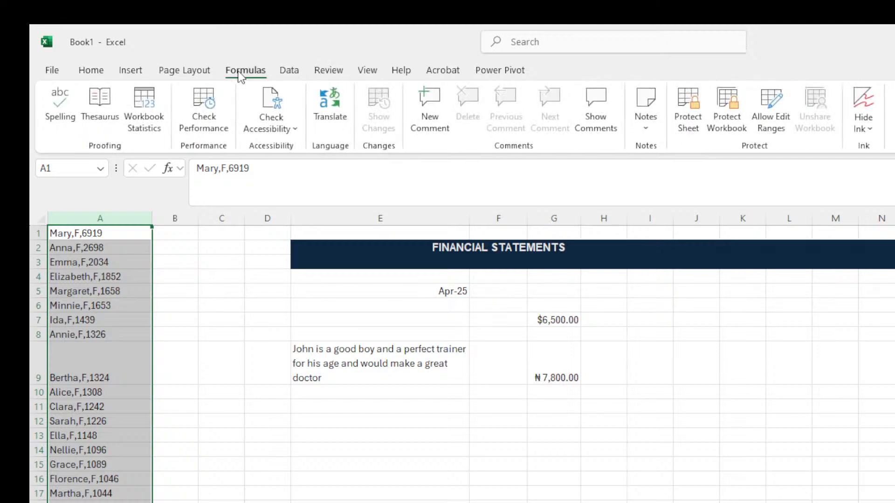
left_click(178, 69)
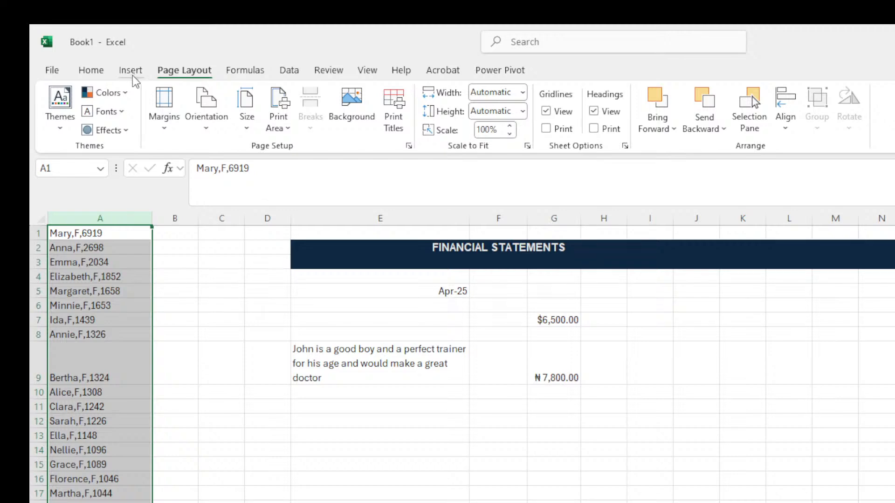
left_click(133, 75)
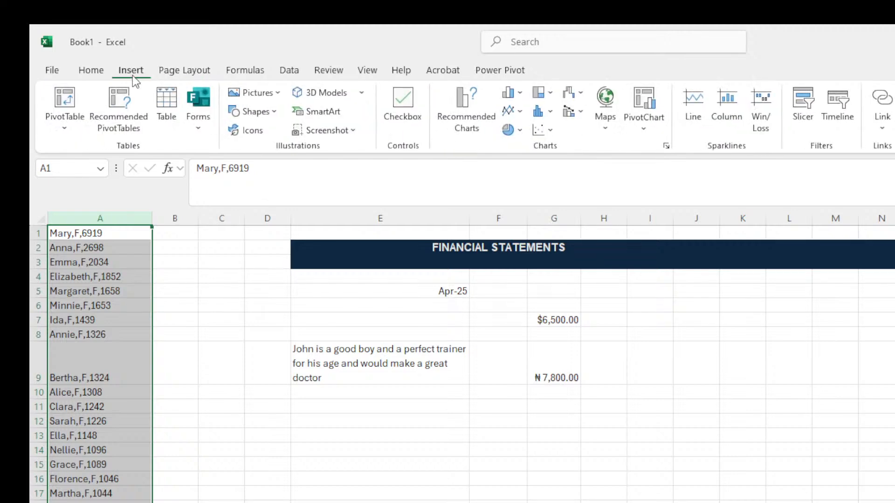
left_click(99, 77)
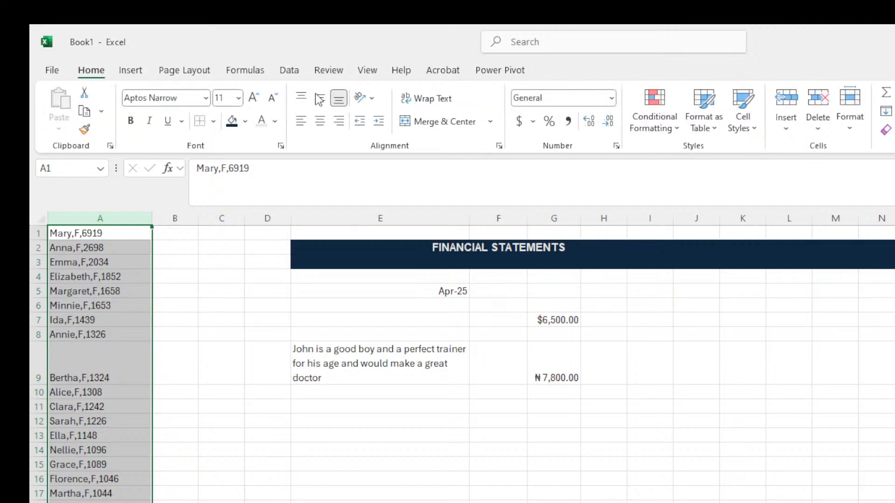
left_click(345, 71)
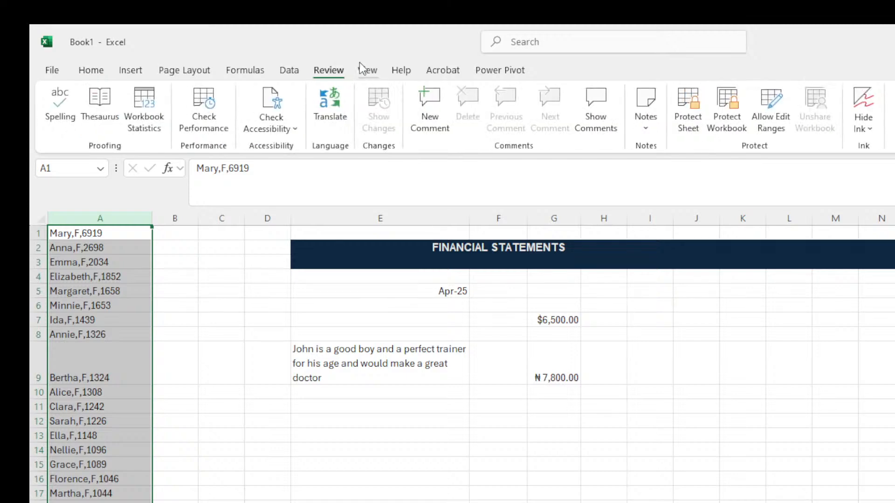
left_click(361, 66)
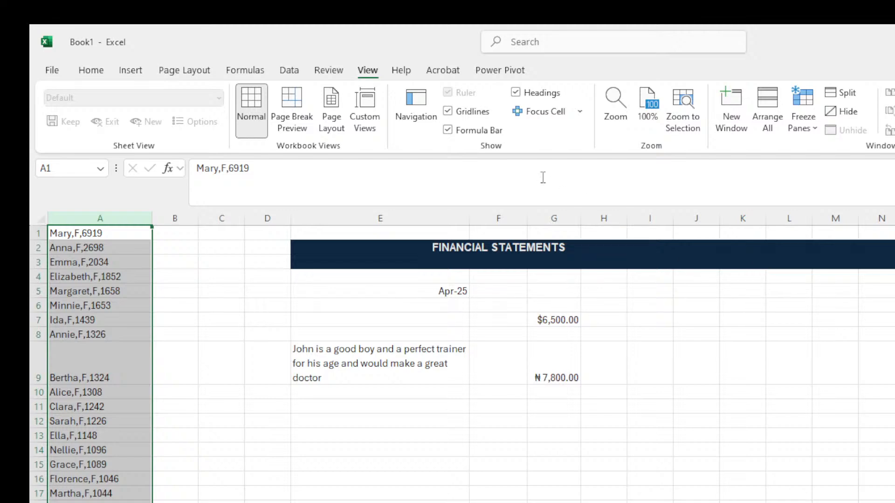
left_click(397, 74)
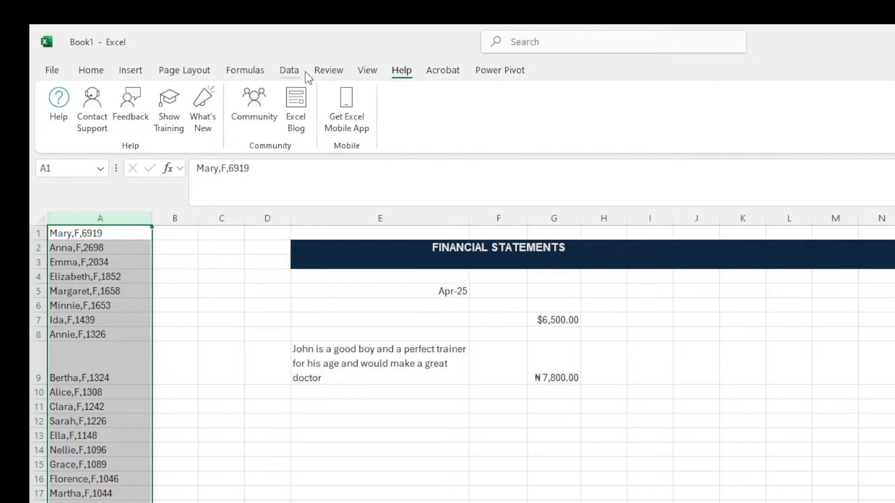
Show the Data tab commands and reselect all of column A with Ctrl+Space.
left_click(290, 71)
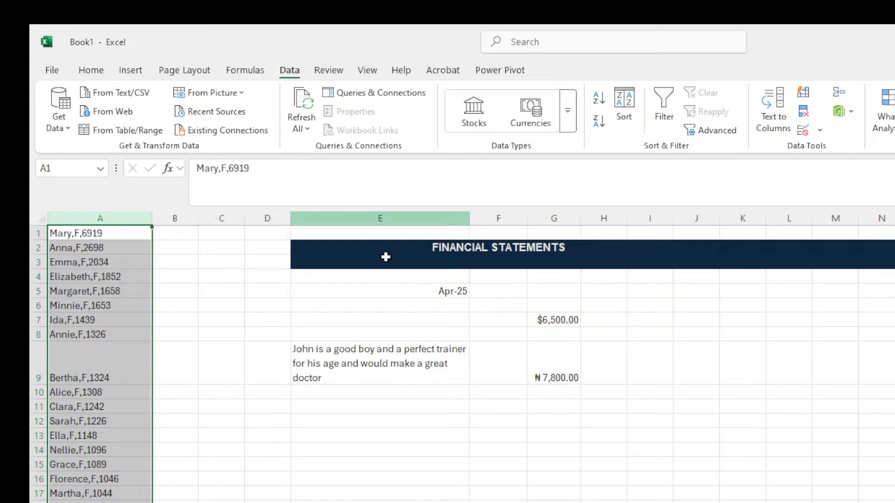
key("alt+Tab")
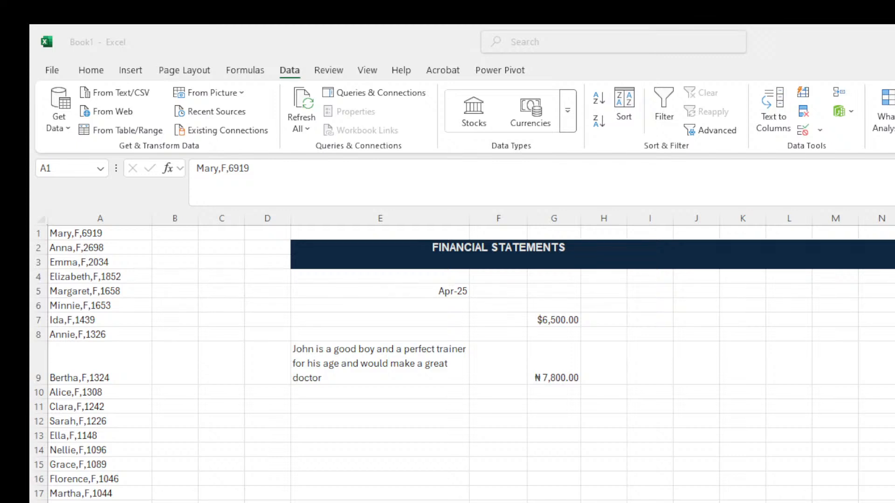
key("ctrl+space")
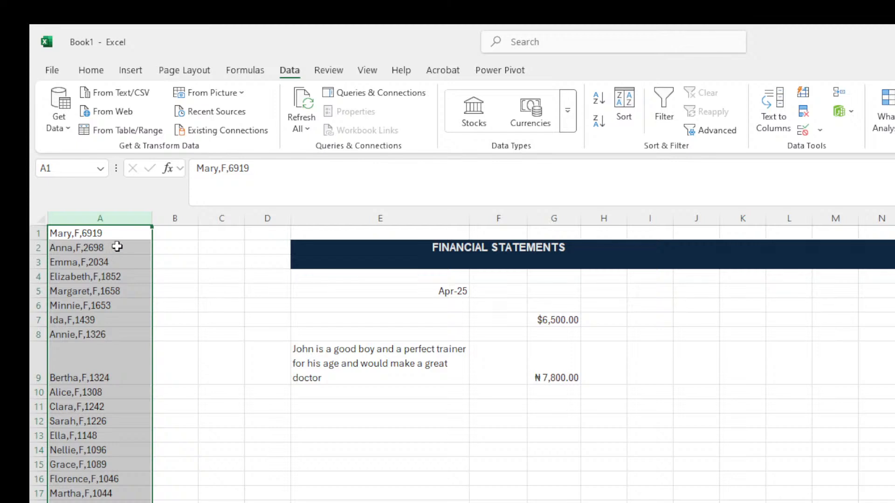
Launch the Text to Columns wizard on column A's comma-separated entries.
left_click(766, 120)
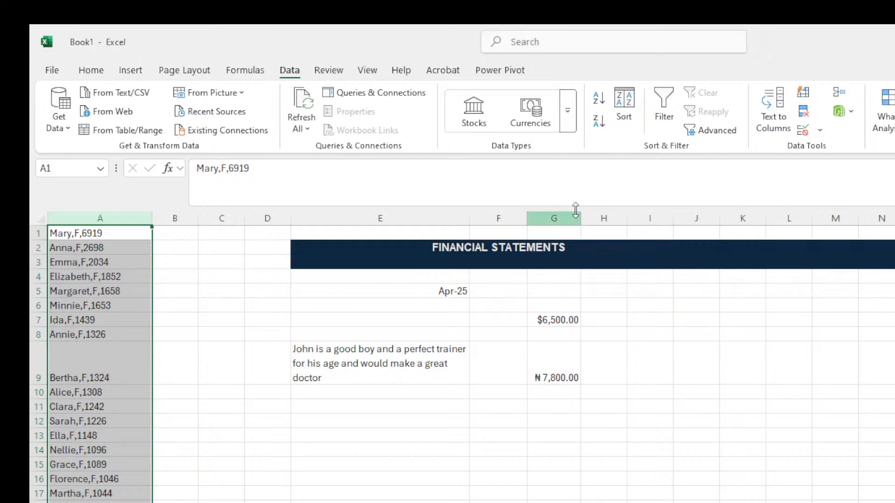
left_click(771, 117)
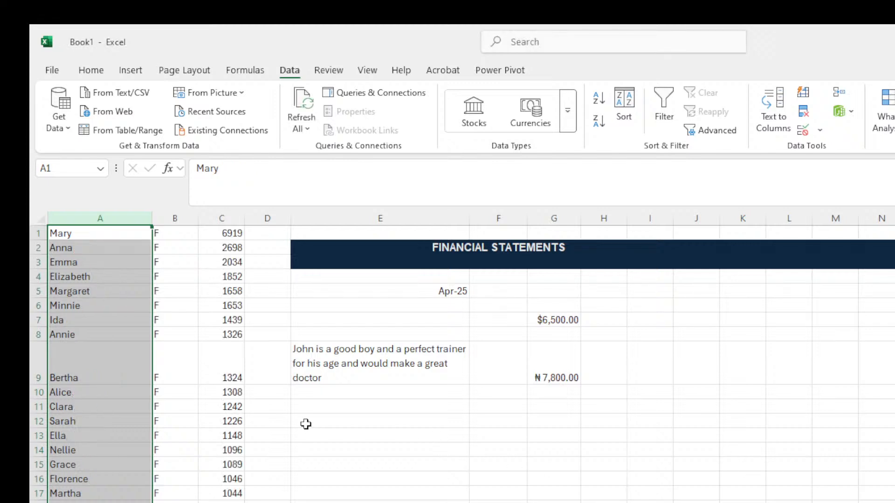
left_click(280, 281)
left_click(70, 219)
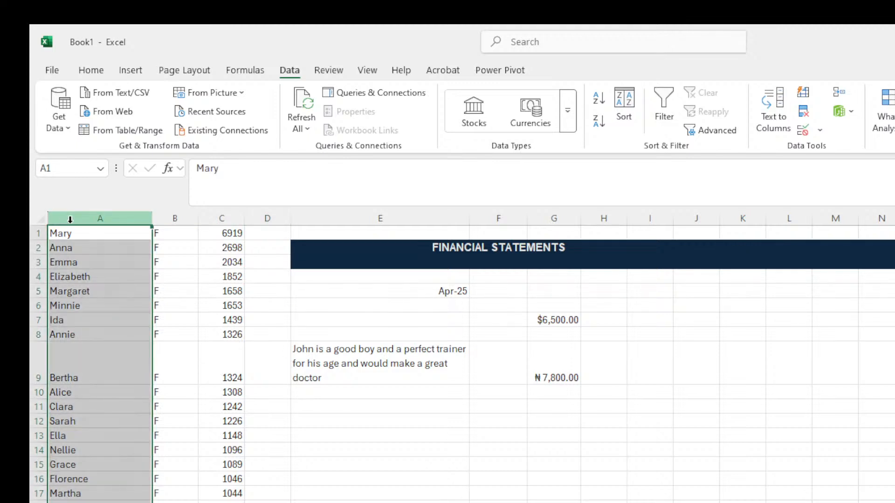
left_click(120, 293)
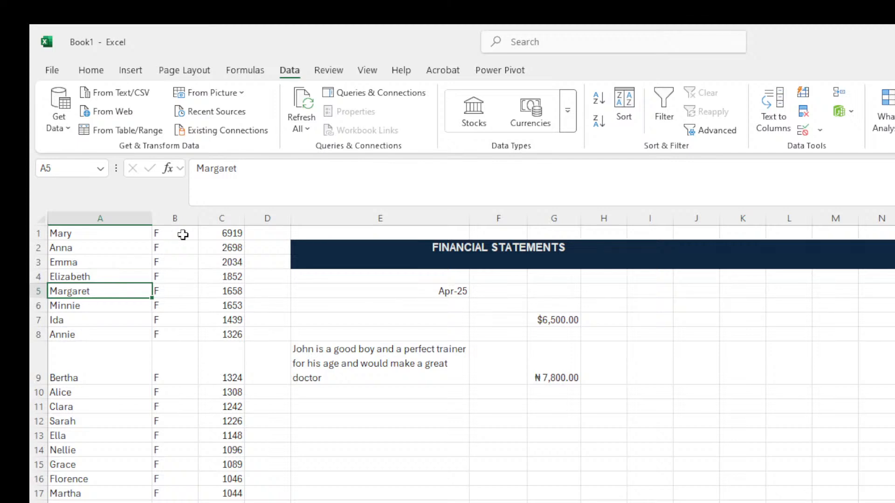
left_click(235, 239)
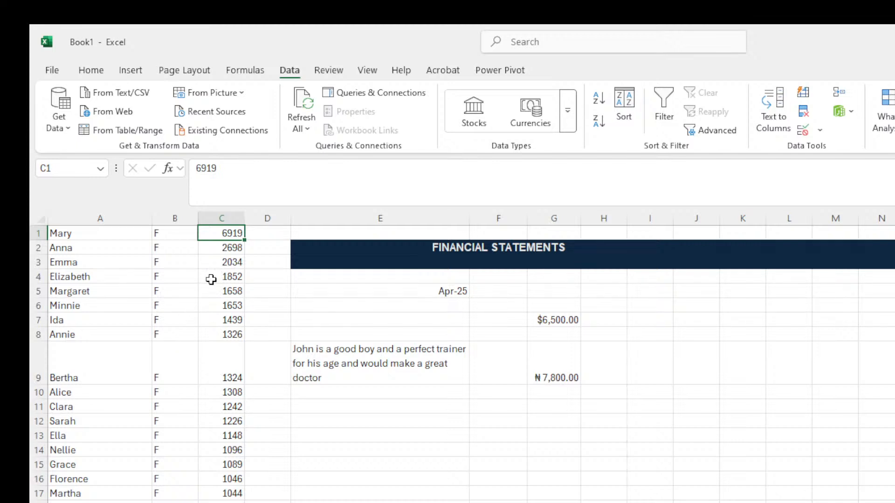
key("alt+Tab")
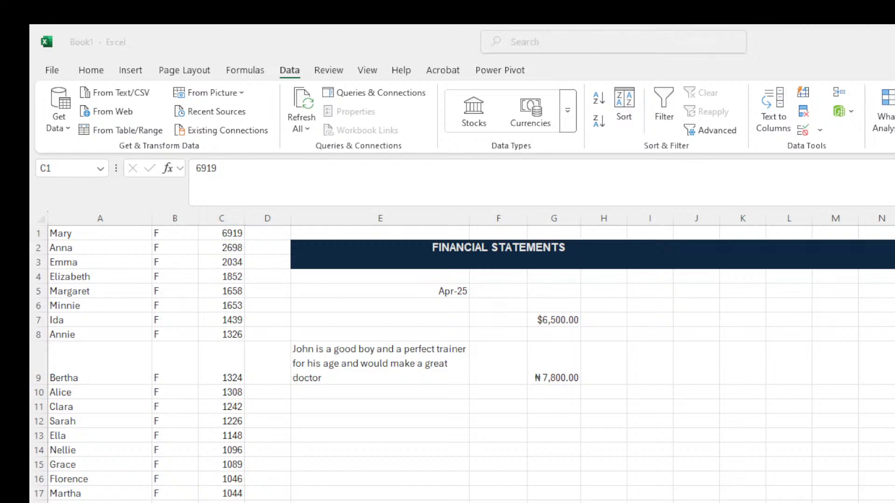